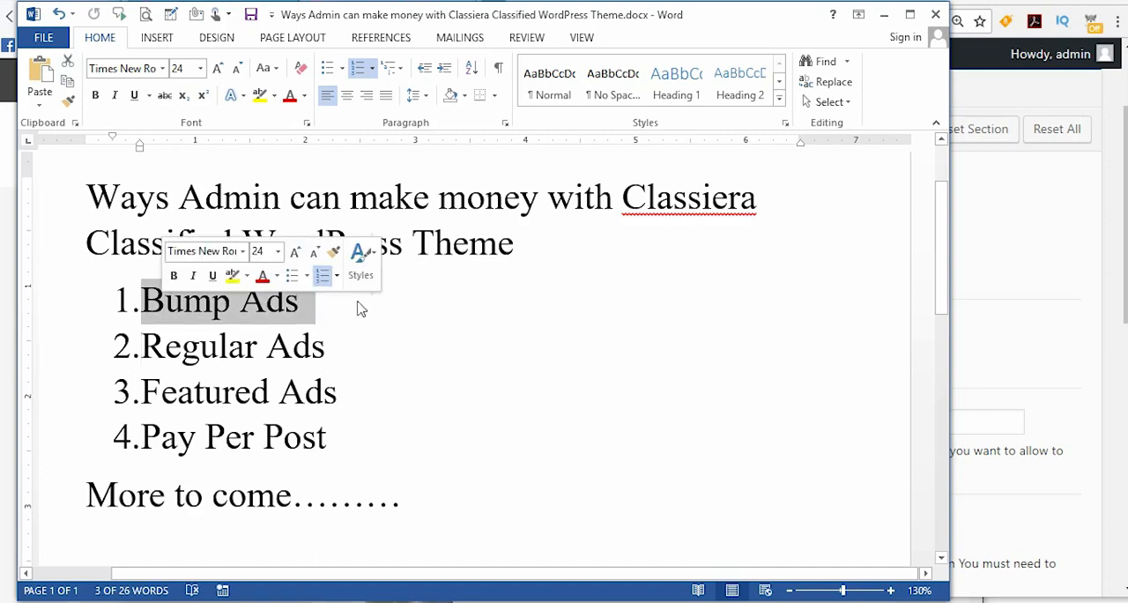
Step: Highlight the Bump Ads entry and the Regular Ads entry in the list of ways the admin can make money
click(314, 308)
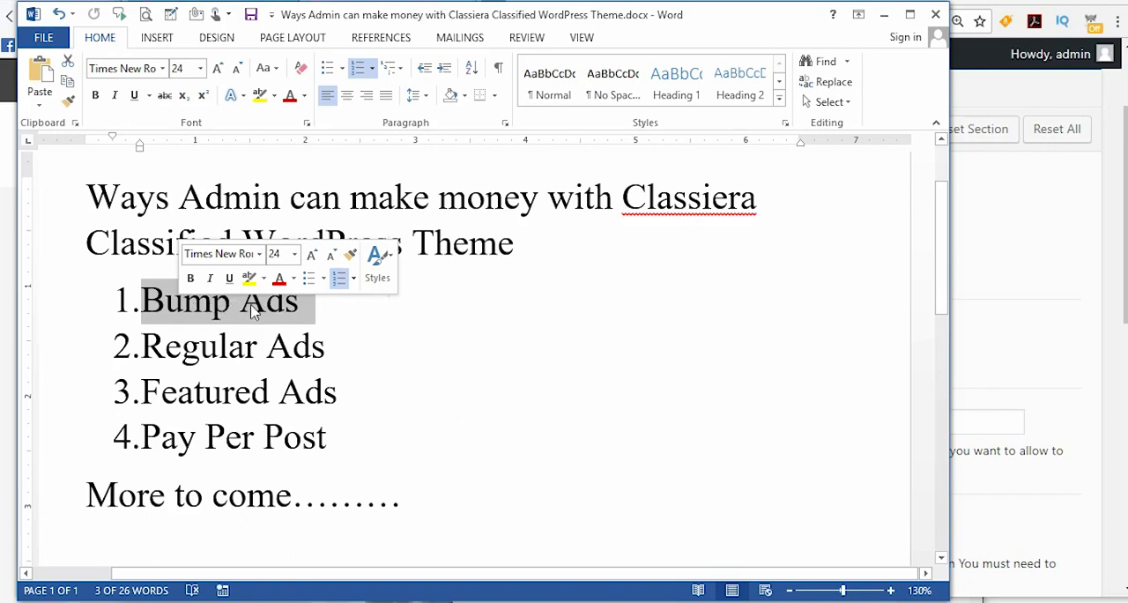
click(256, 311)
click(144, 299)
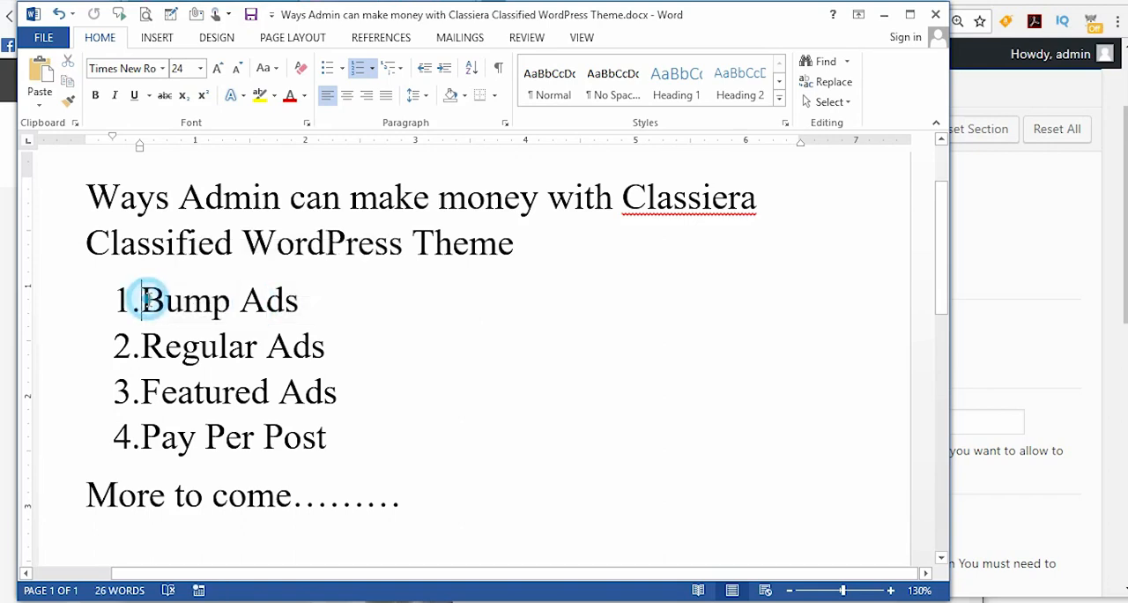
drag(297, 305, 141, 301)
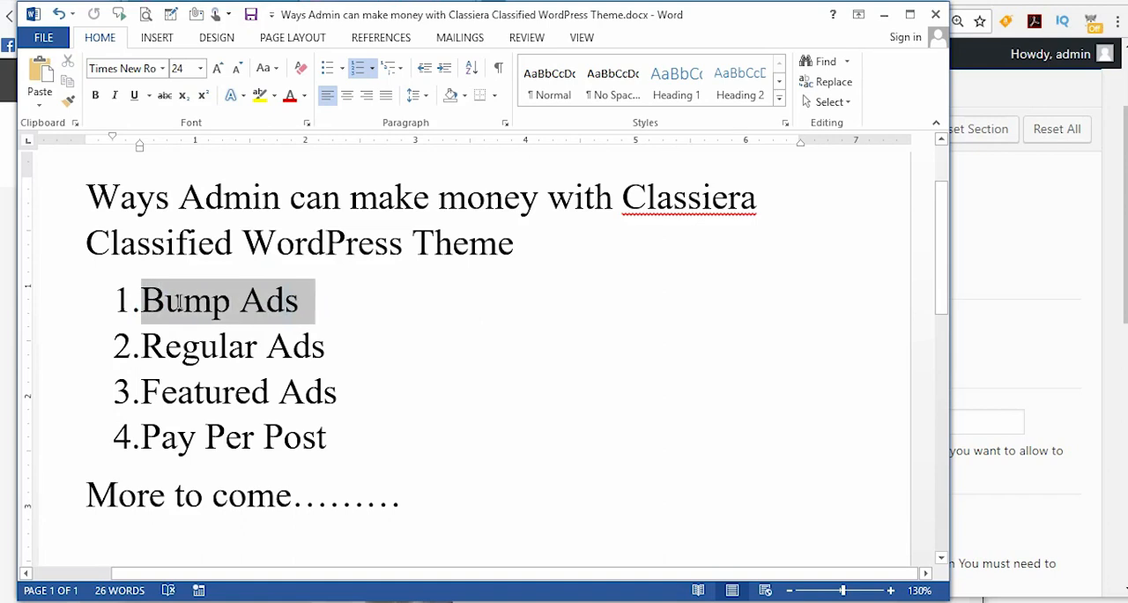
click(324, 346)
drag(141, 346, 328, 344)
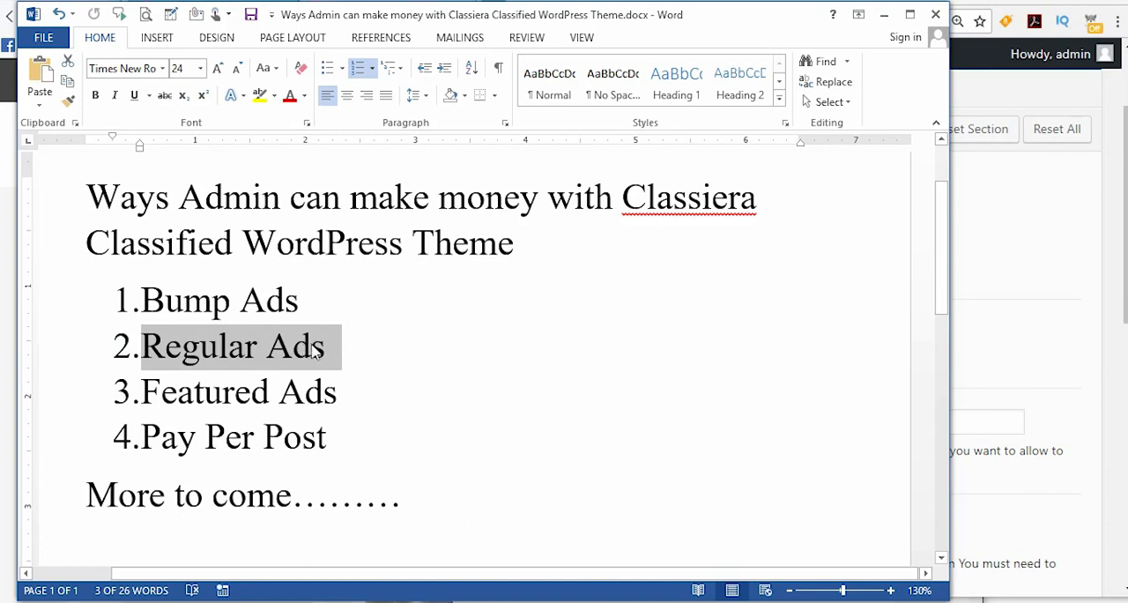
Step: Switch to the member's profile in the other browser, open the Packages page and examine the order history and ads plan details
click(978, 93)
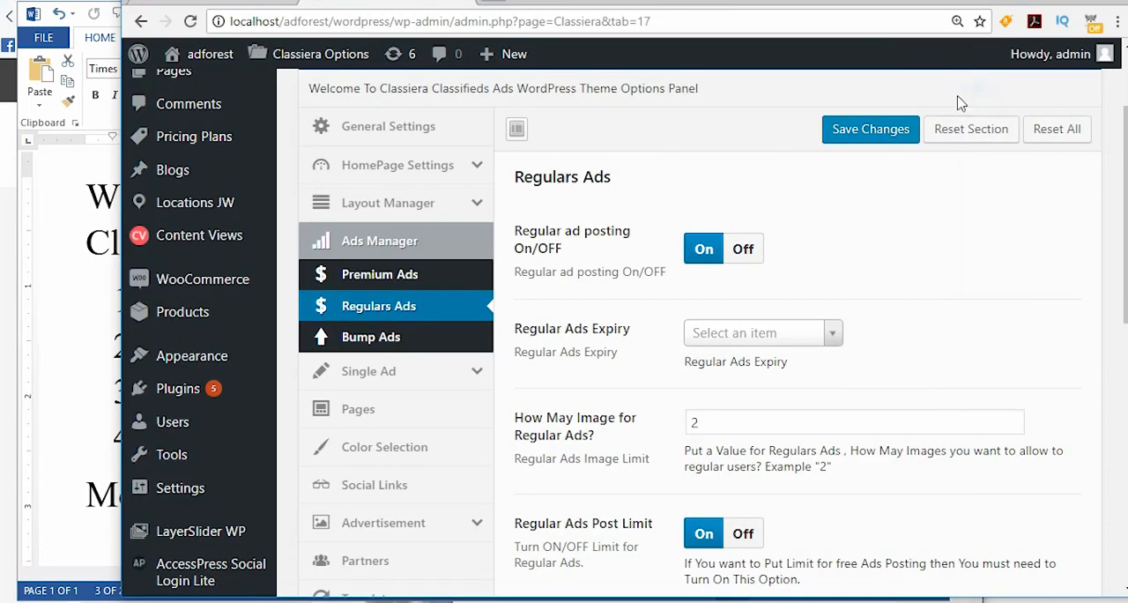
click(7, 218)
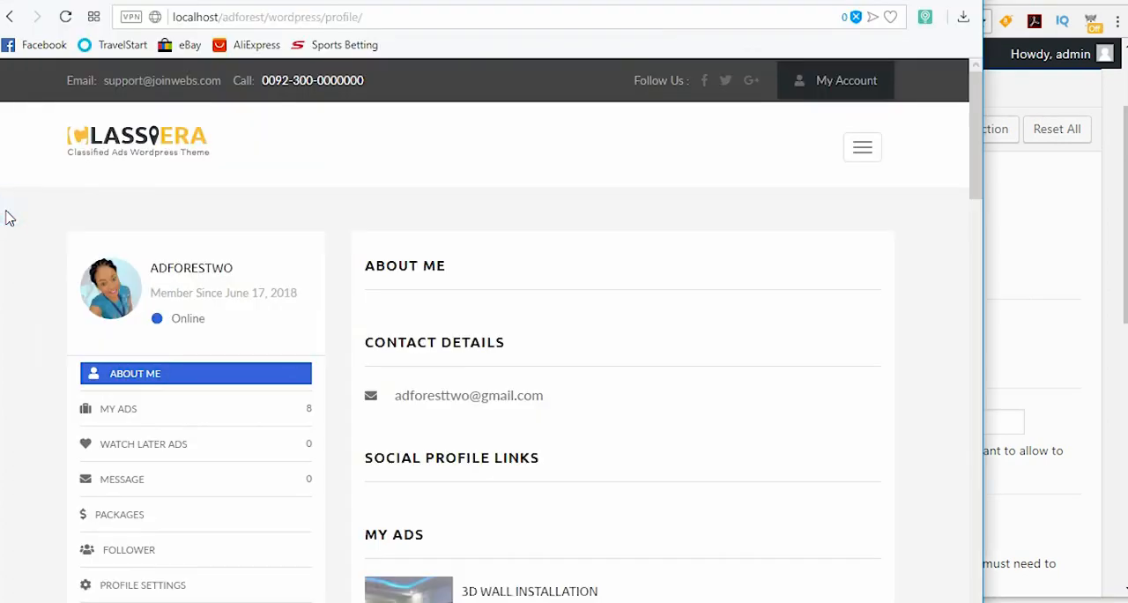
scroll(299, 300, down, 2)
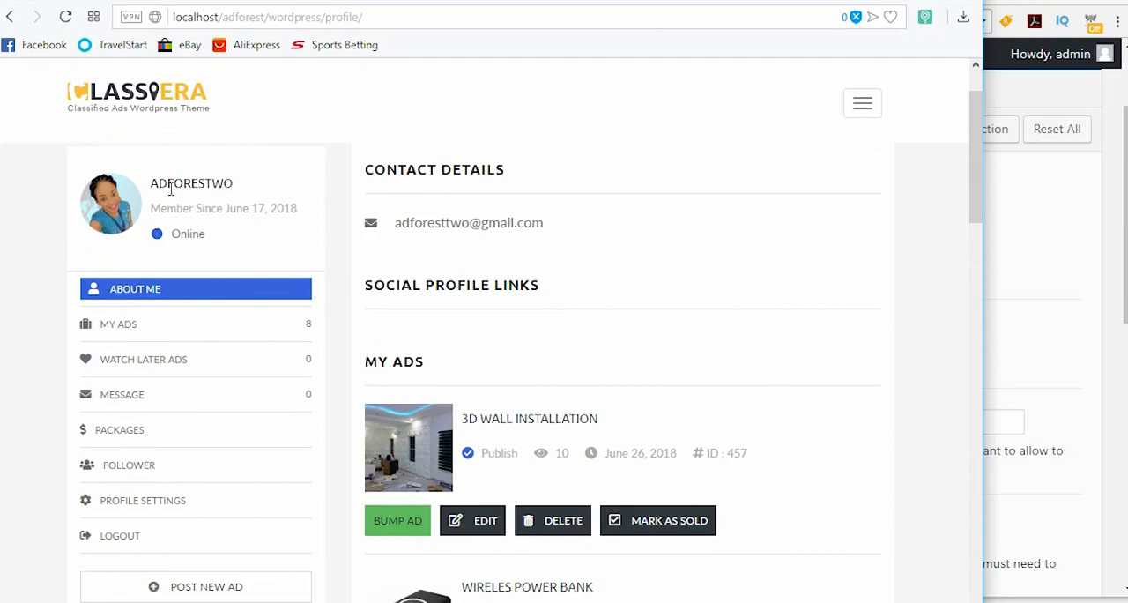
drag(153, 186, 234, 186)
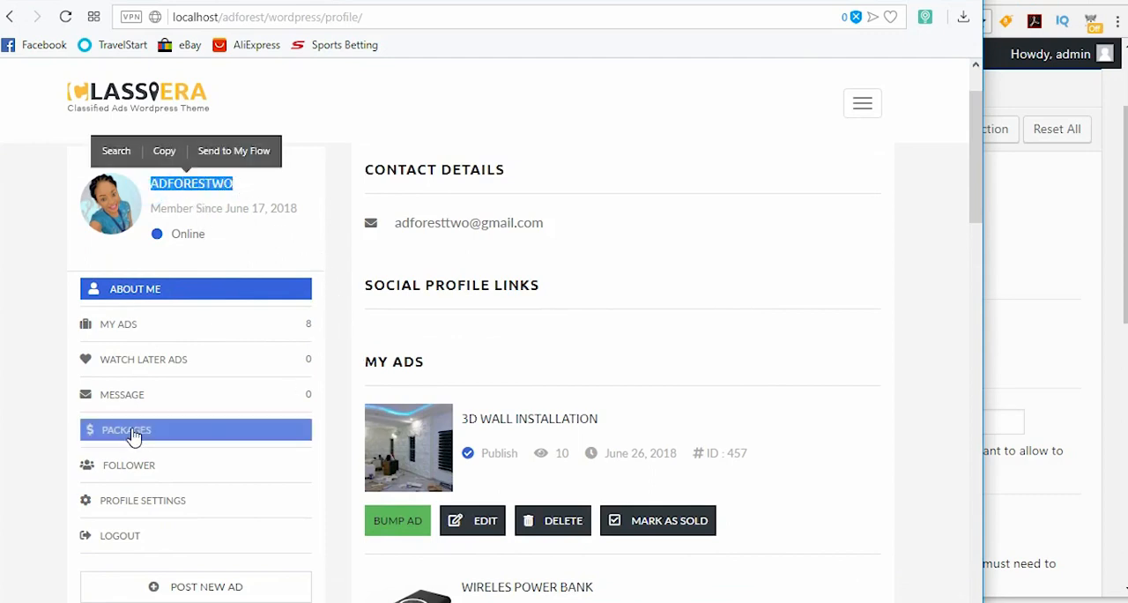
click(131, 432)
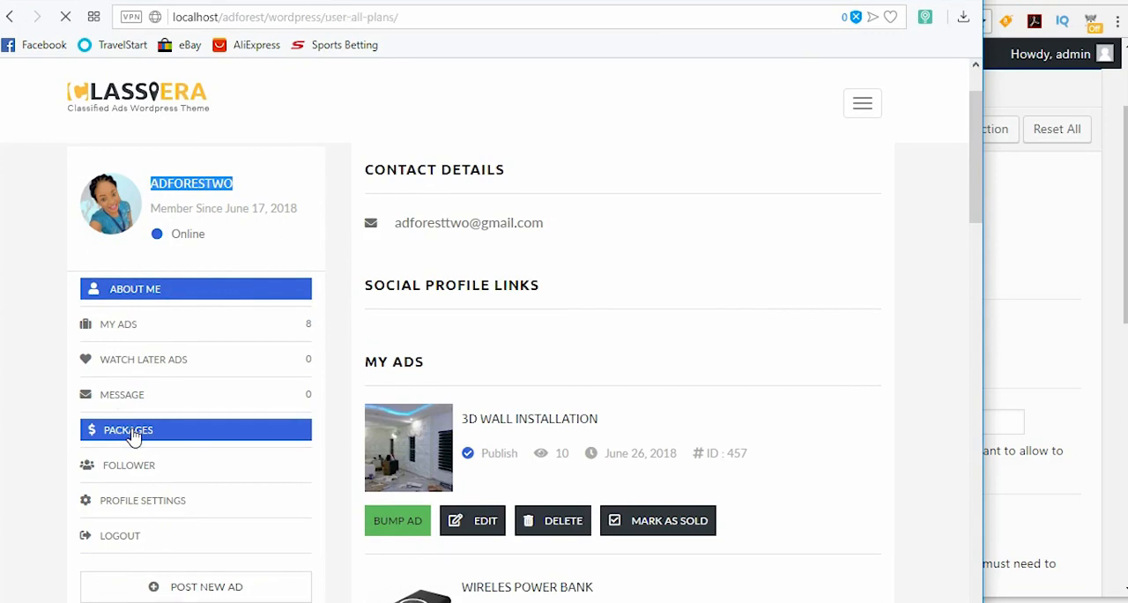
scroll(502, 393, down, 3)
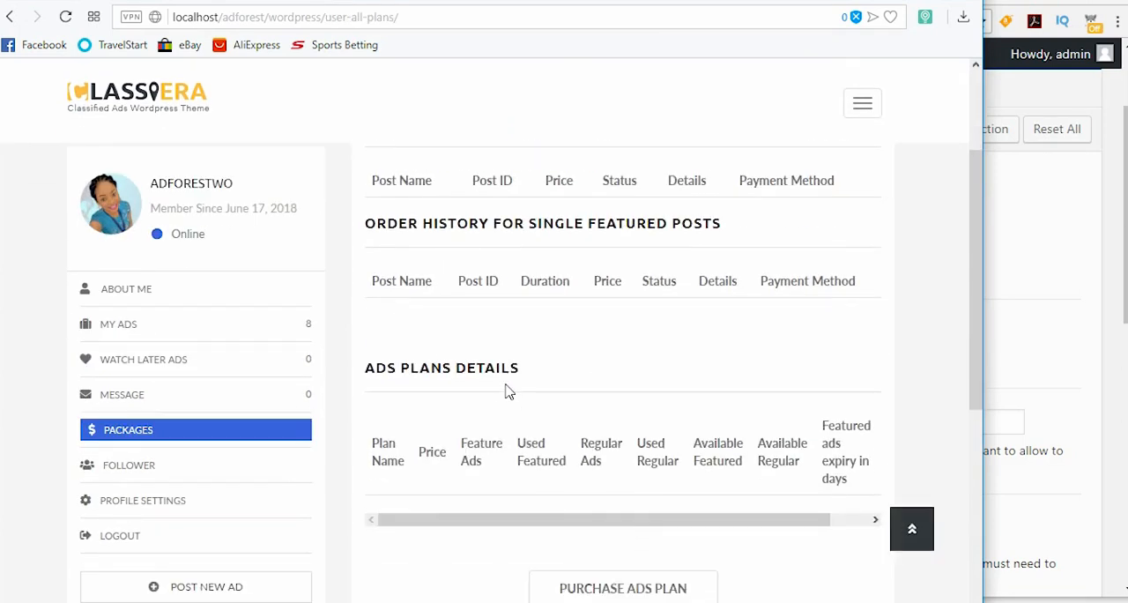
scroll(446, 391, up, 3)
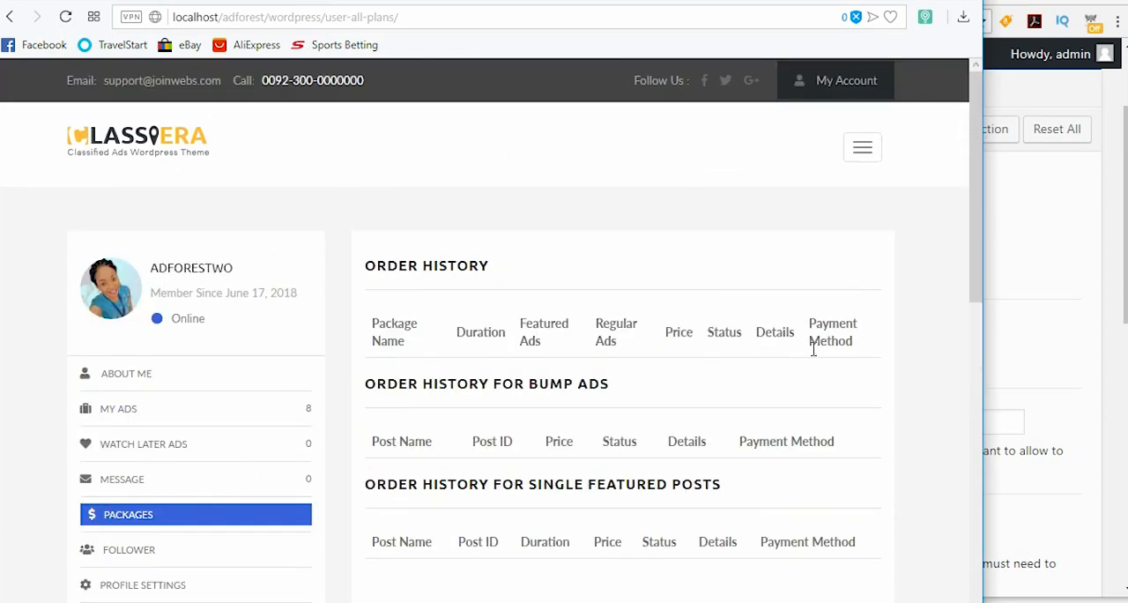
scroll(812, 348, down, 3)
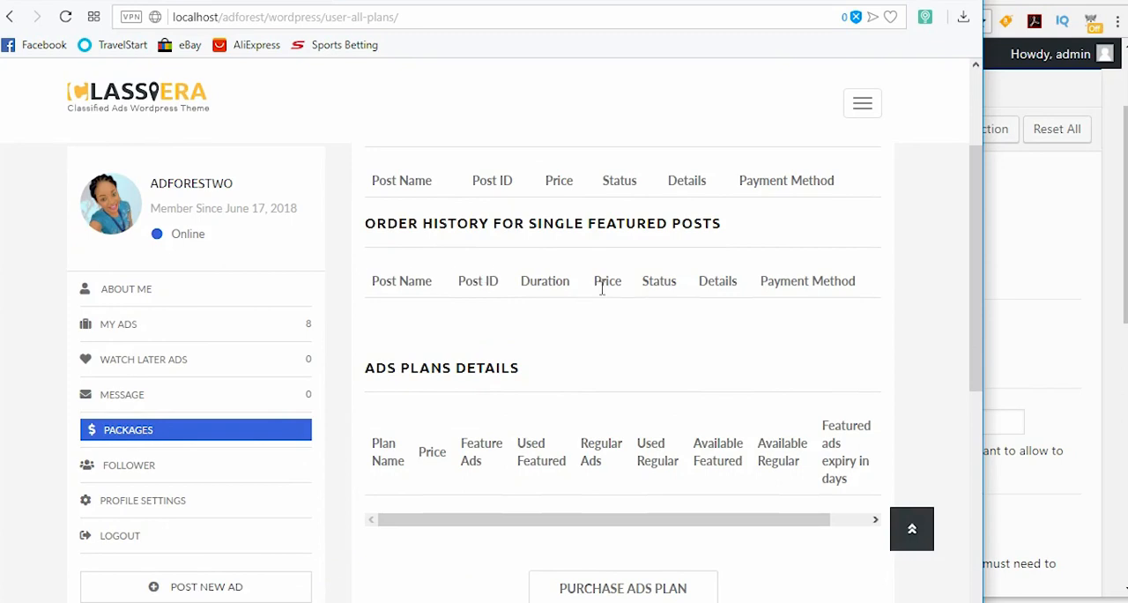
scroll(714, 324, up, 3)
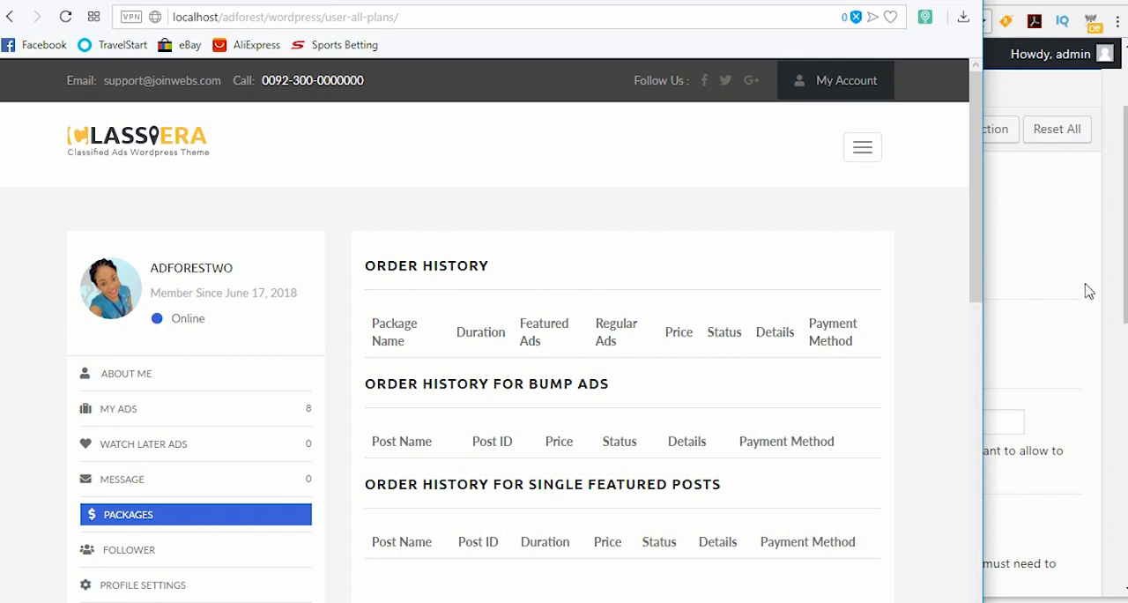
Step: Return to the Regulars Ads options in the WordPress admin and examine the ad posting, post limit and free ads settings
click(1118, 250)
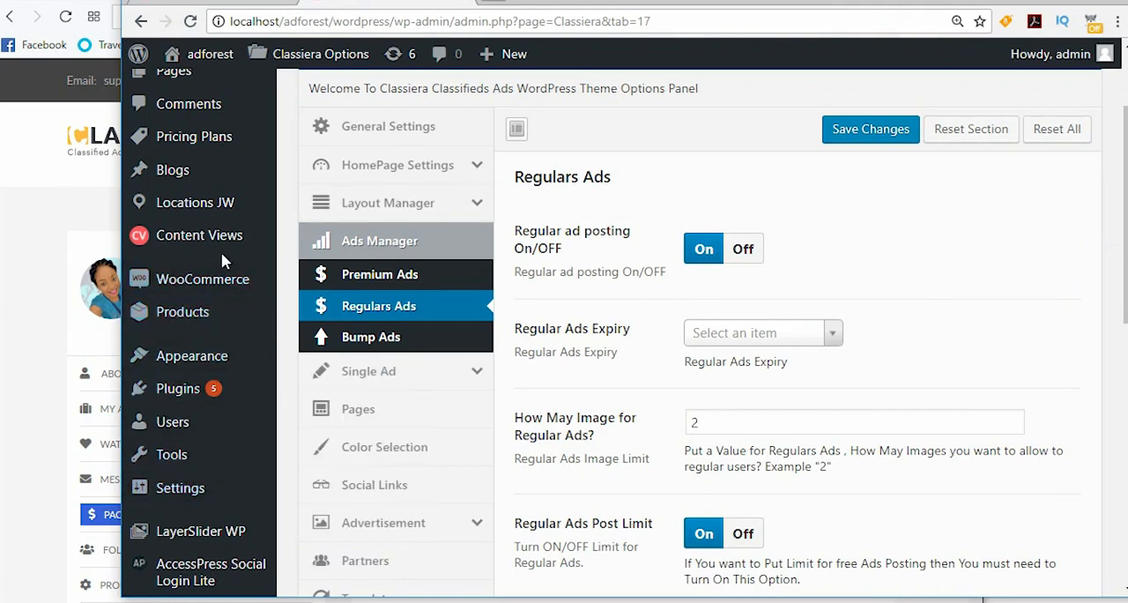
scroll(225, 511, down, 2)
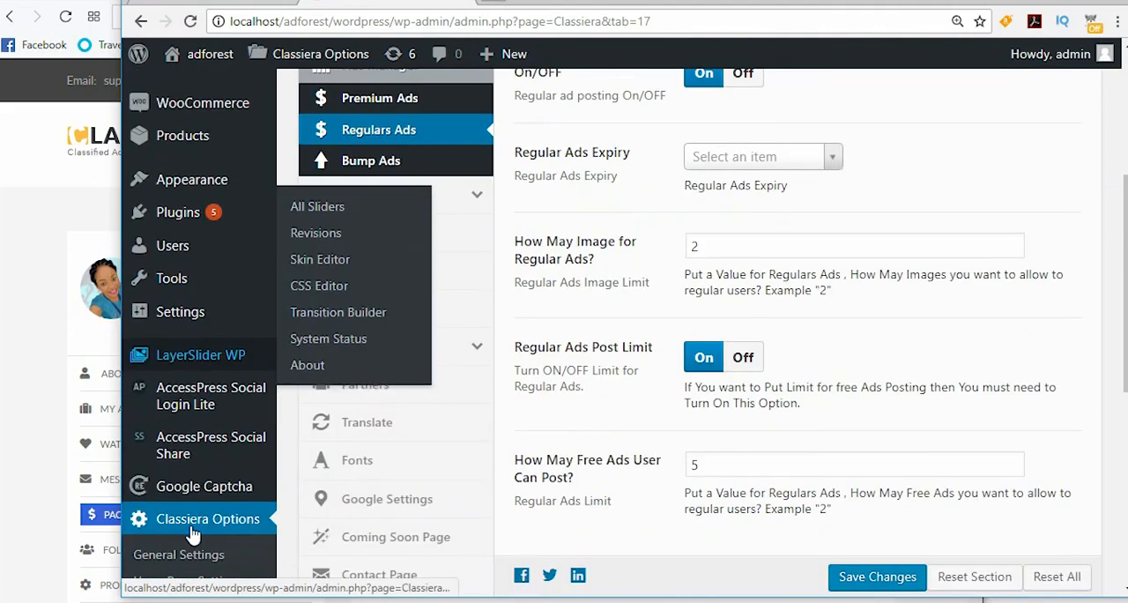
scroll(234, 521, up, 2)
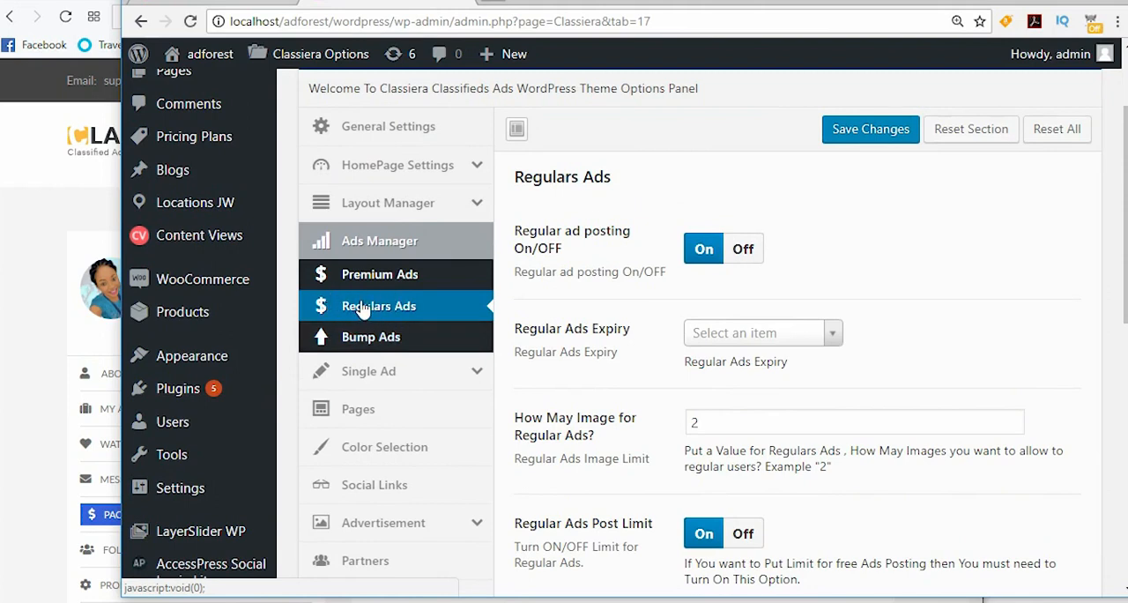
drag(513, 230, 564, 249)
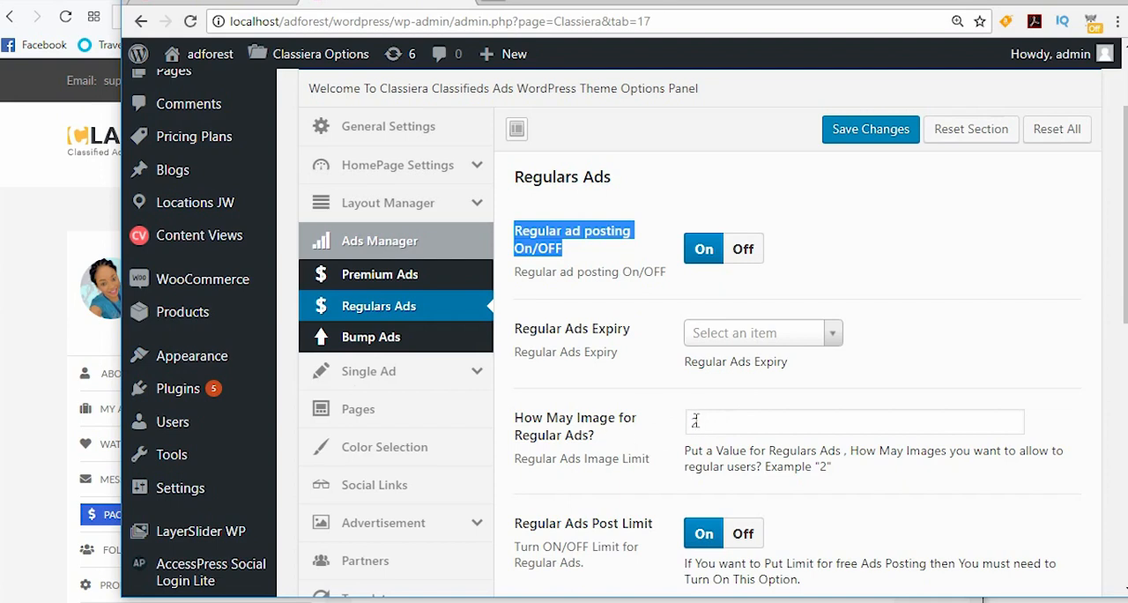
scroll(695, 421, down, 3)
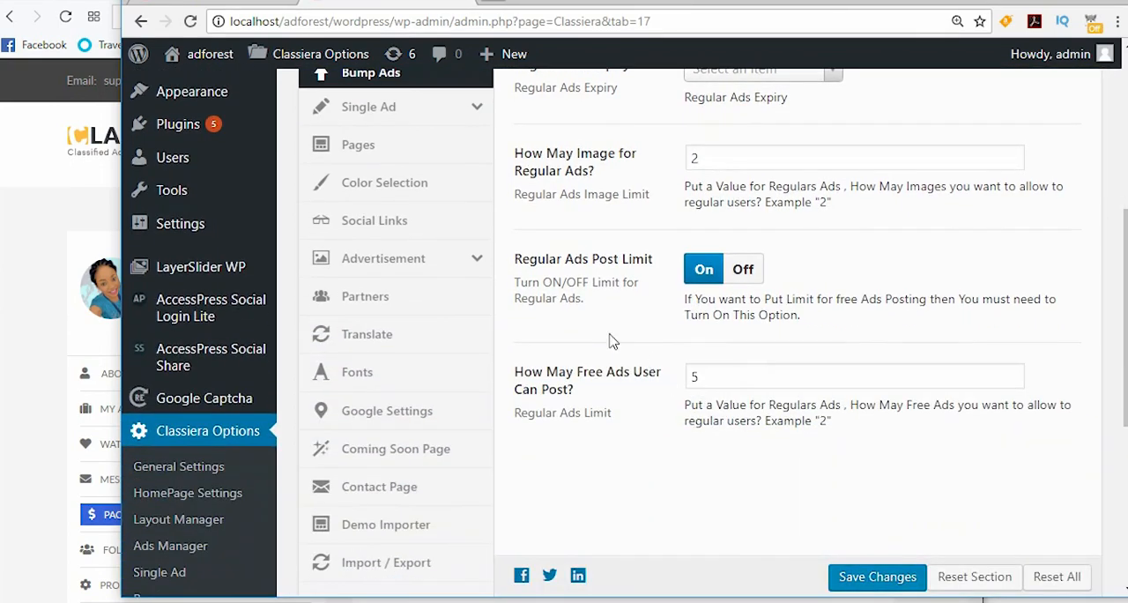
drag(515, 261, 662, 264)
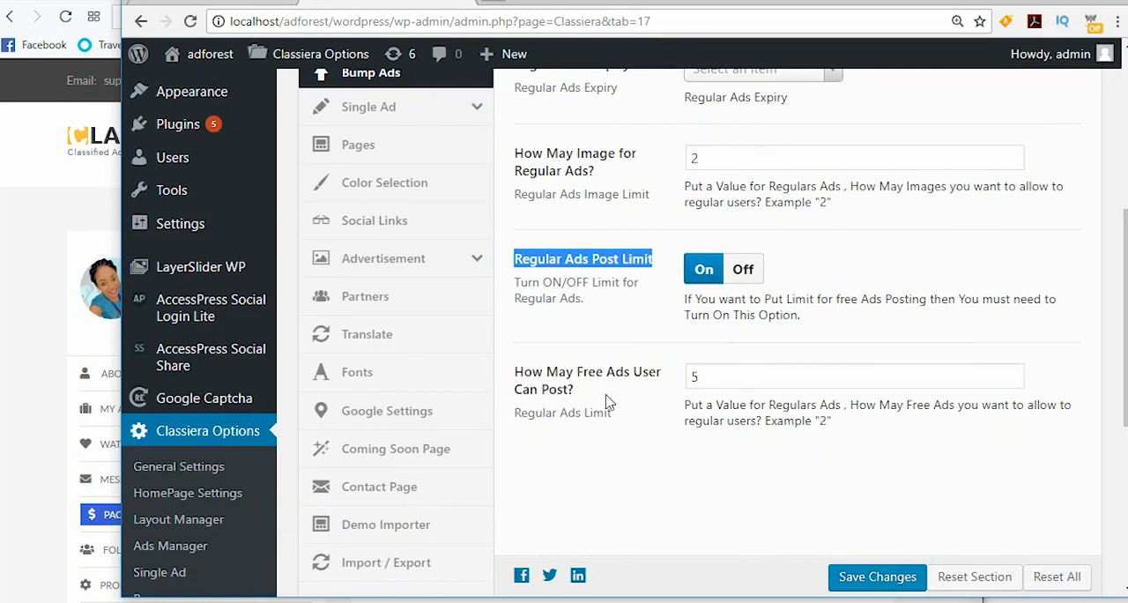
double_click(693, 377)
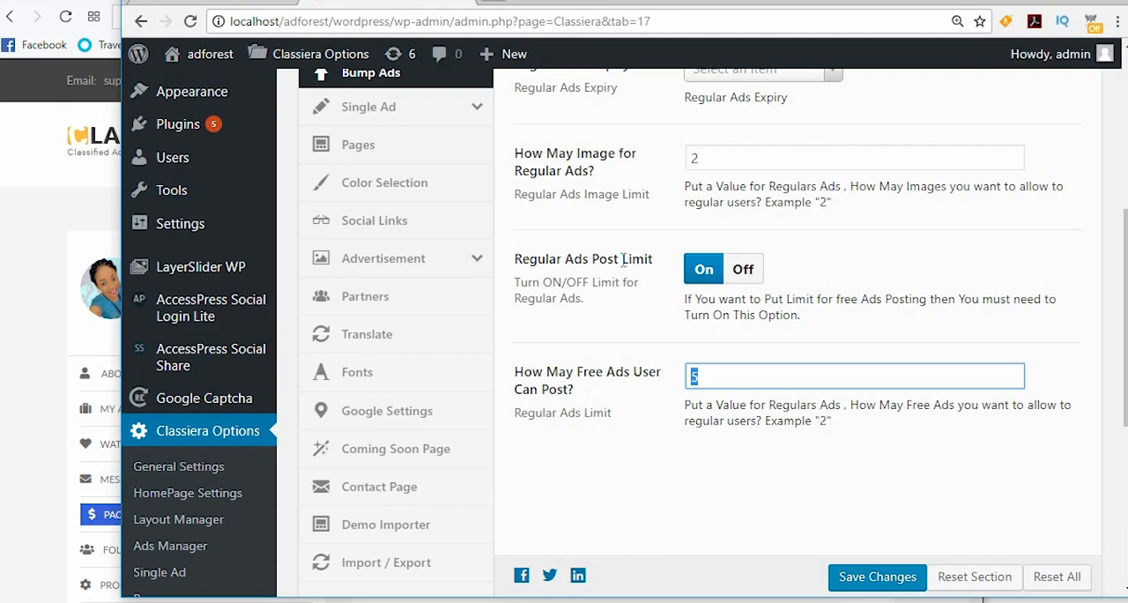
Step: Switch back to the member's account page and start posting a new ad
click(39, 256)
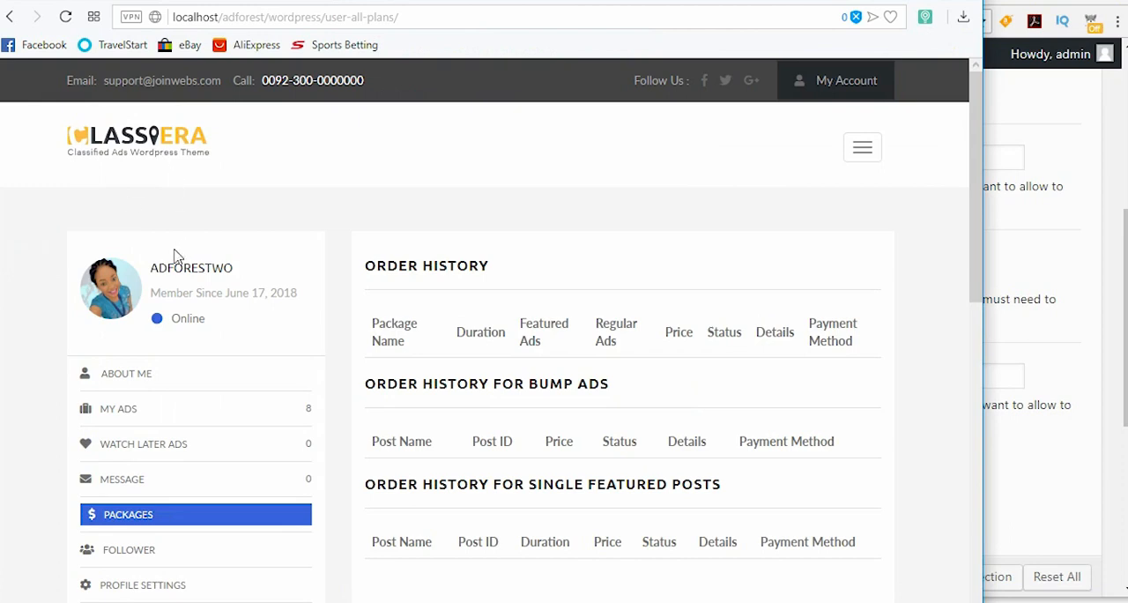
drag(148, 267, 233, 266)
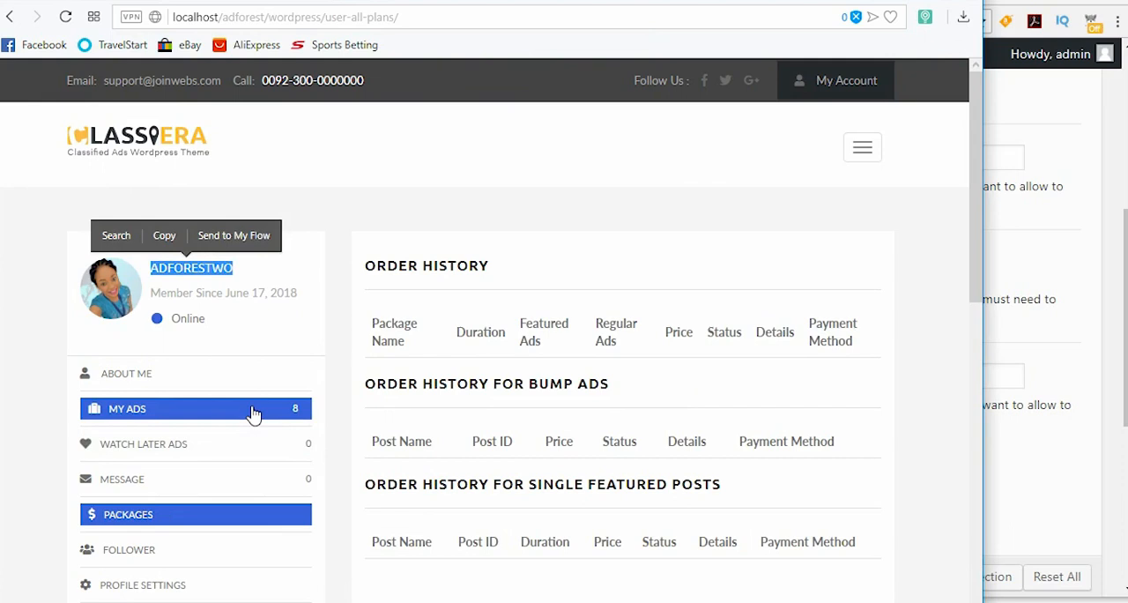
scroll(254, 414, down, 5)
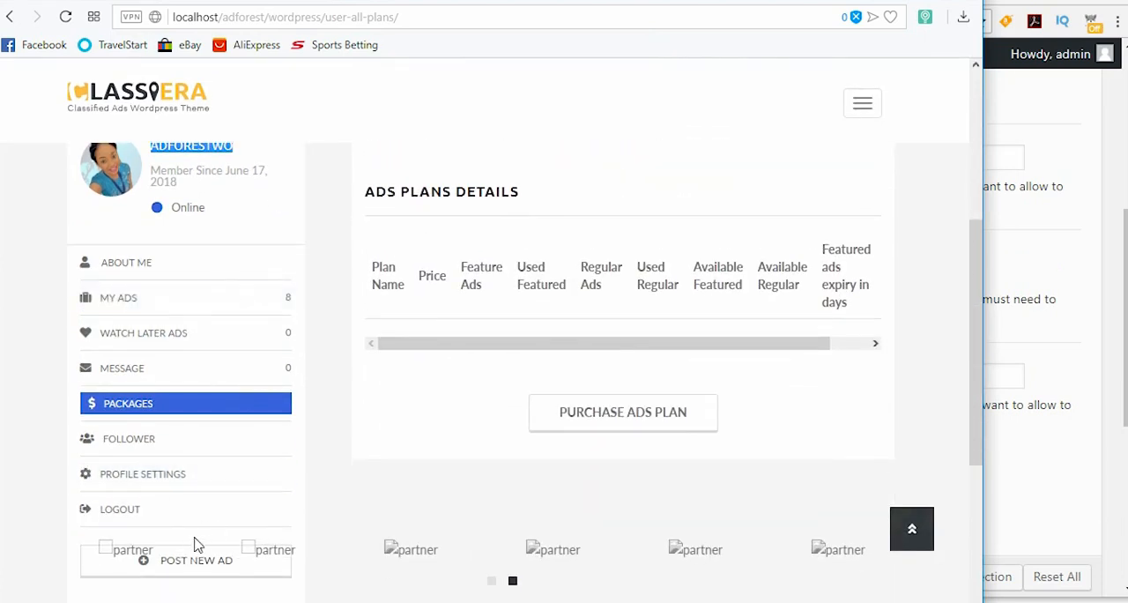
scroll(193, 423, down, 2)
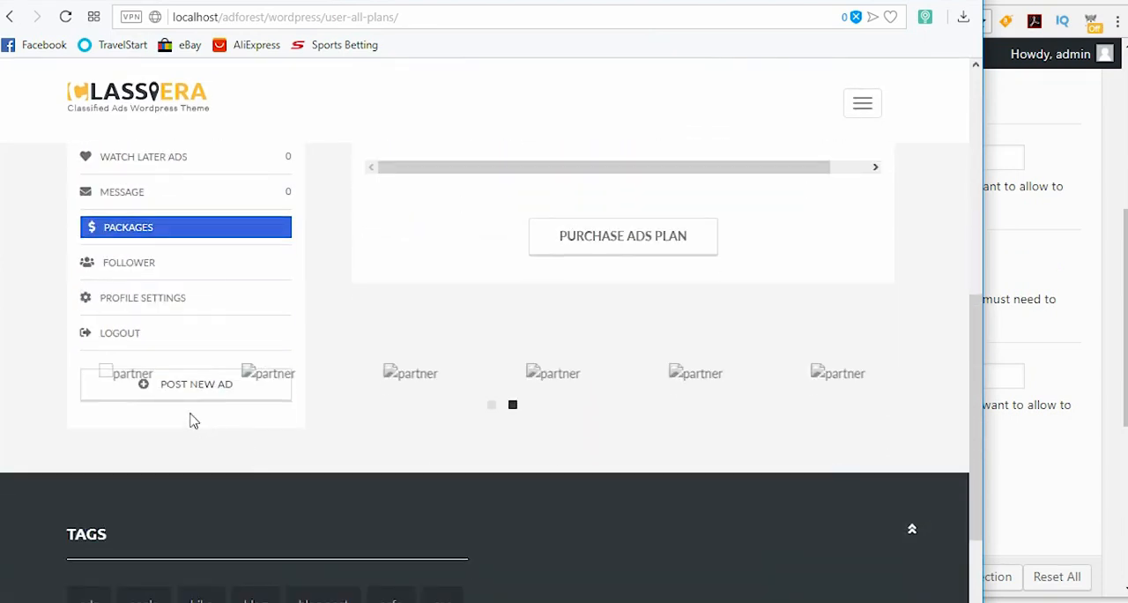
click(178, 394)
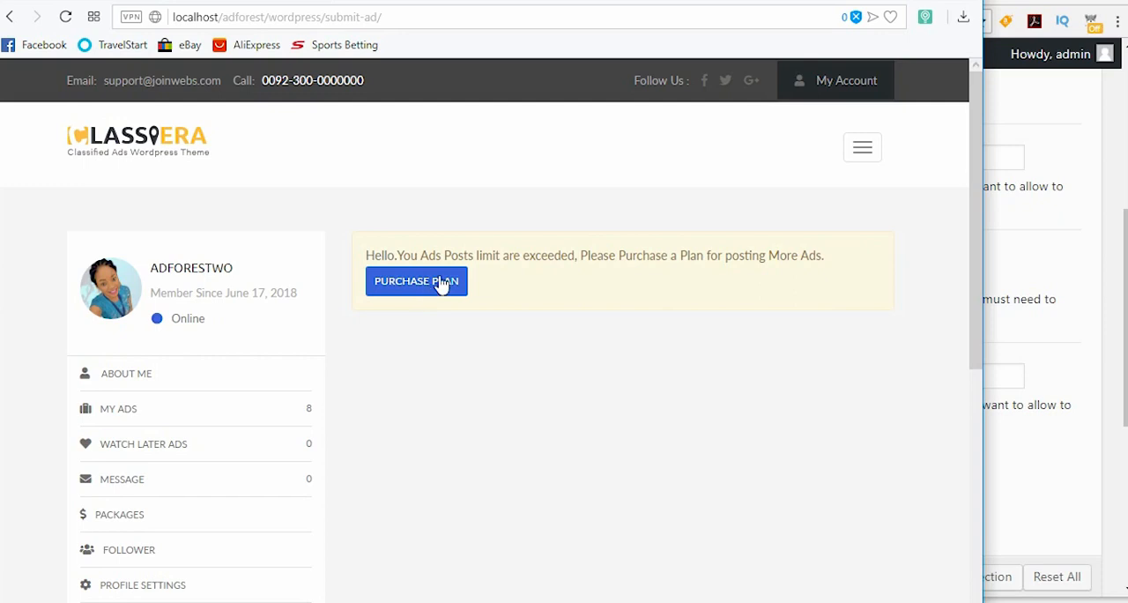
Step: Check the second member's ad submission page and the free ads limit in the admin's Regulars Ads options
click(1127, 353)
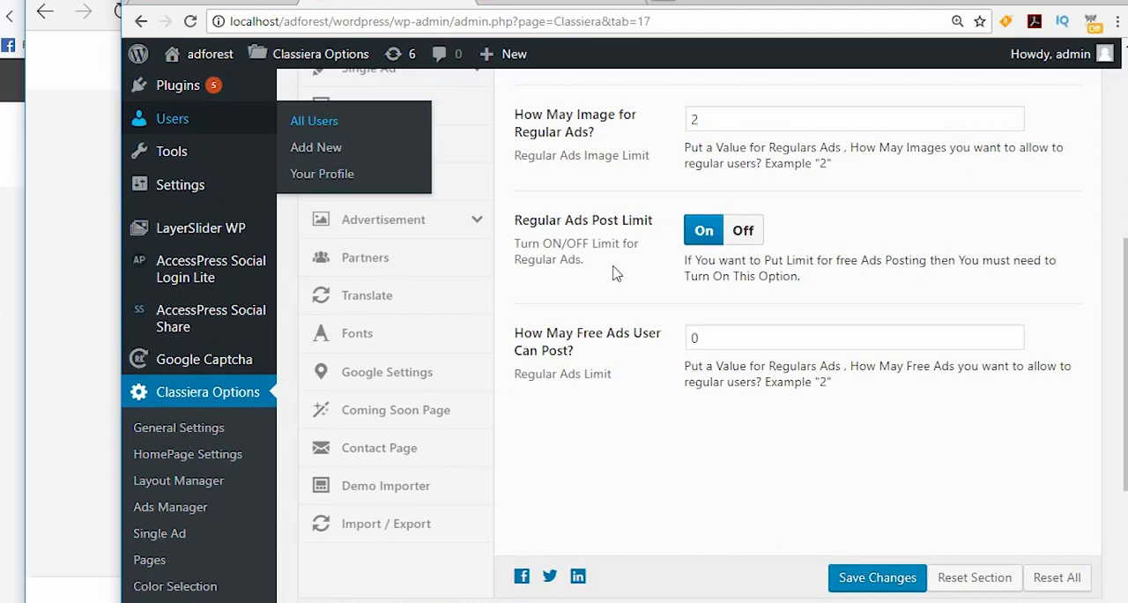
scroll(634, 264, up, 3)
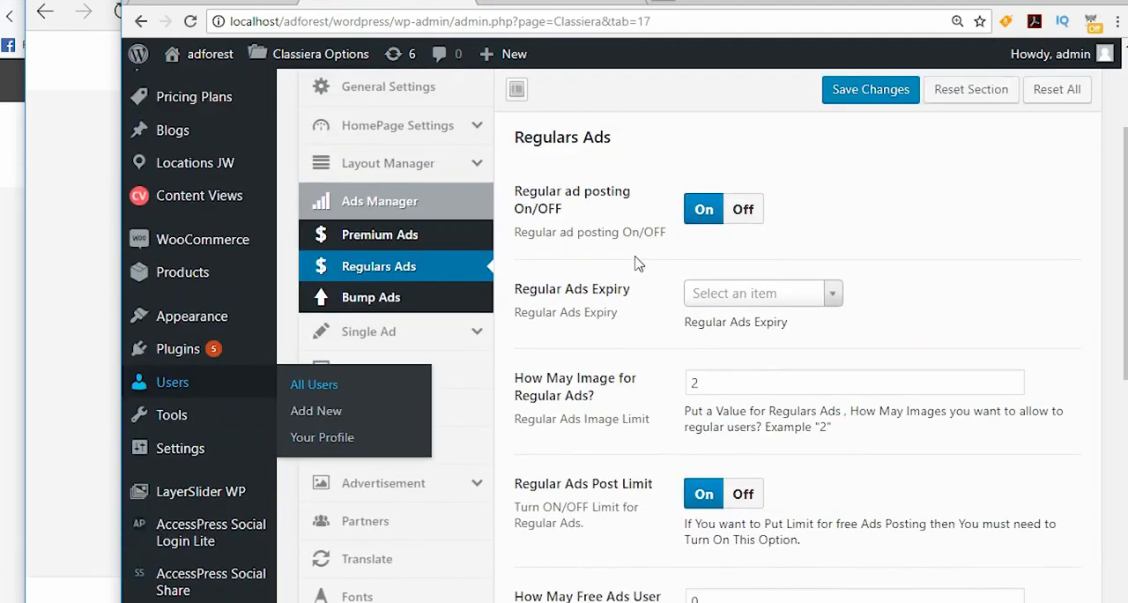
scroll(652, 255, down, 3)
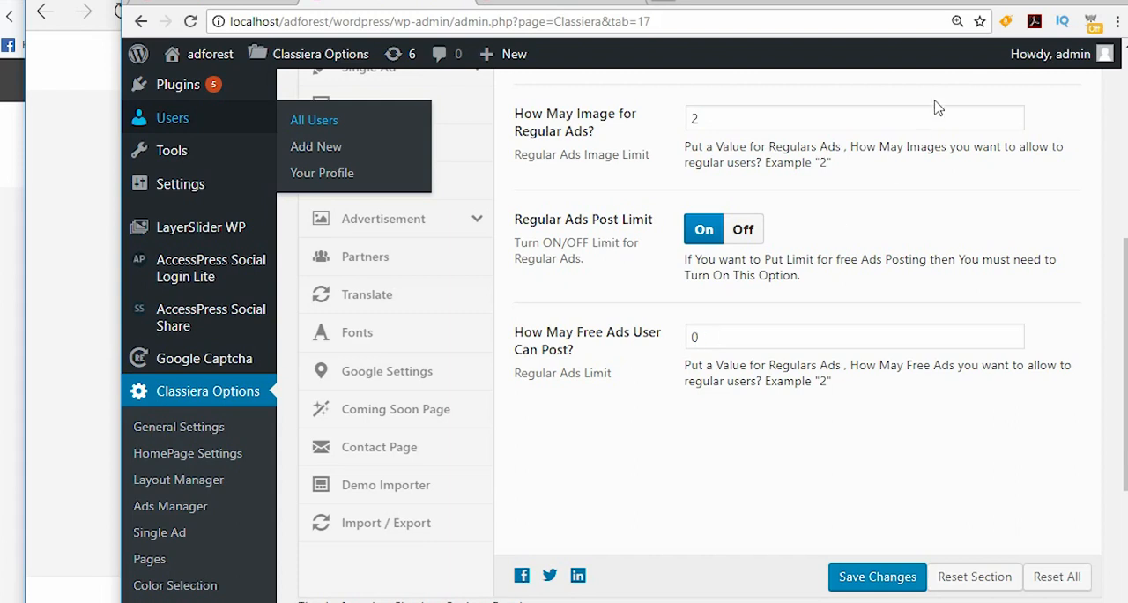
Step: Switch to the second member's account in the other browser and open its Packages page
click(1025, 2)
scroll(319, 245, up, 3)
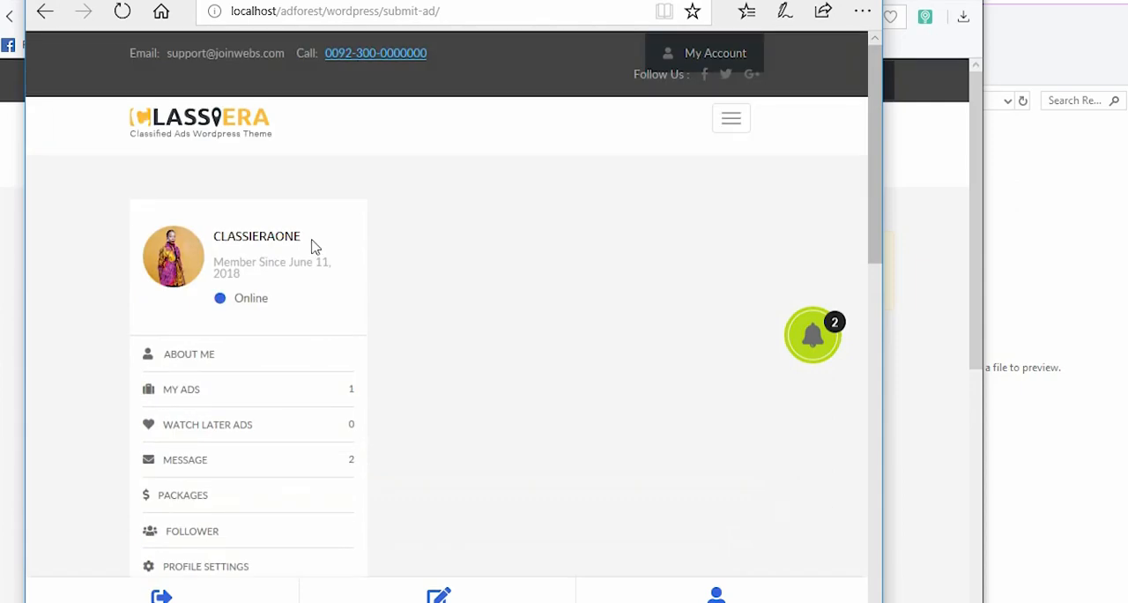
scroll(242, 330, down, 3)
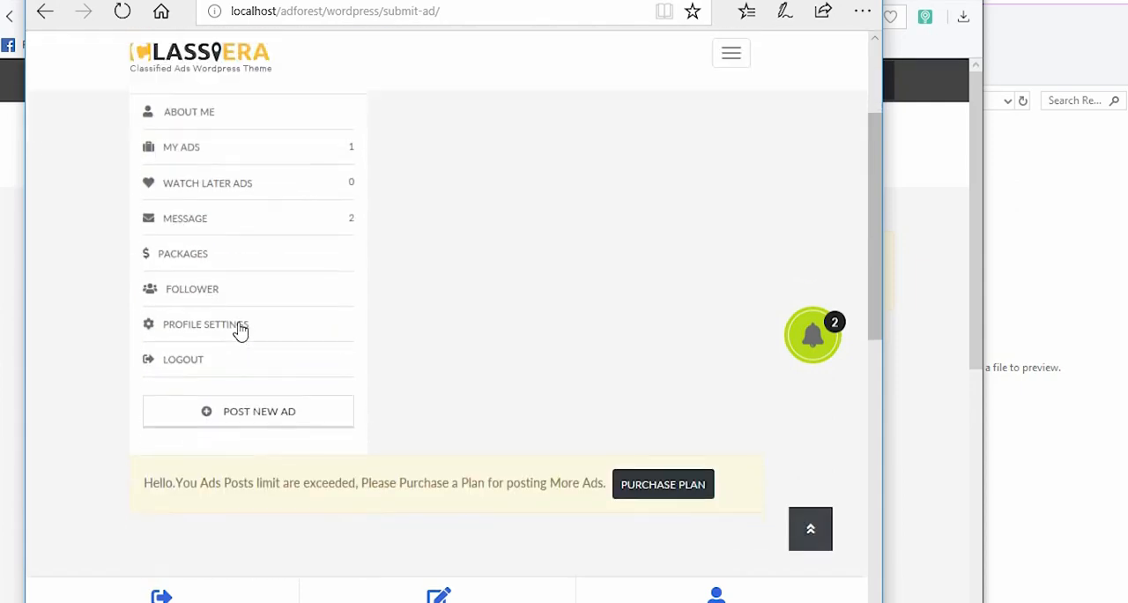
click(226, 256)
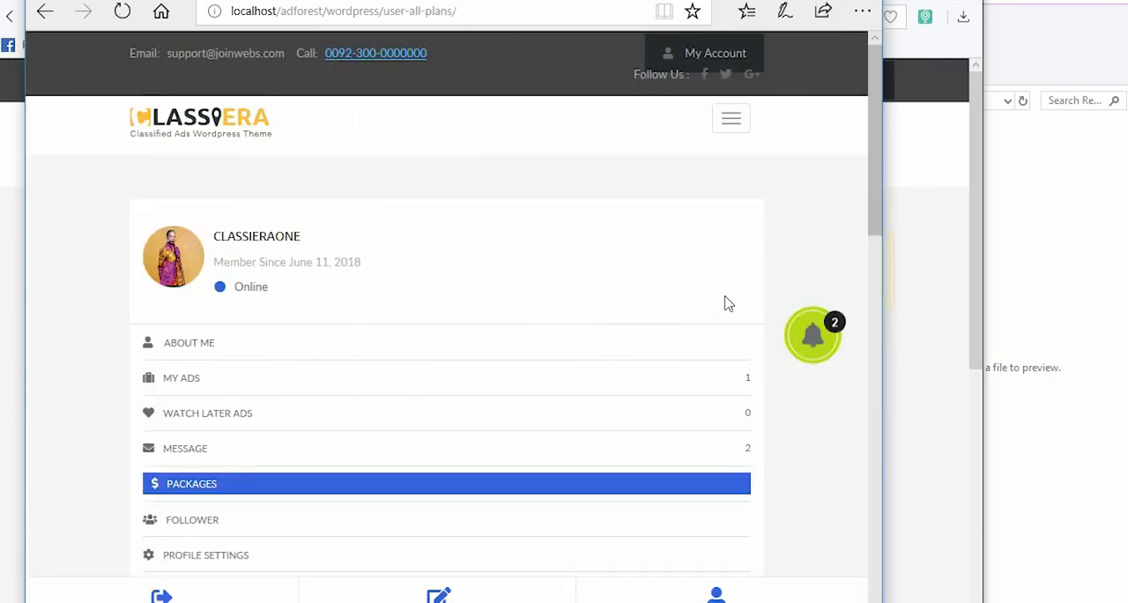
Step: Widen the browser window and examine the Premium package order and the ads plan details
drag(885, 164, 976, 169)
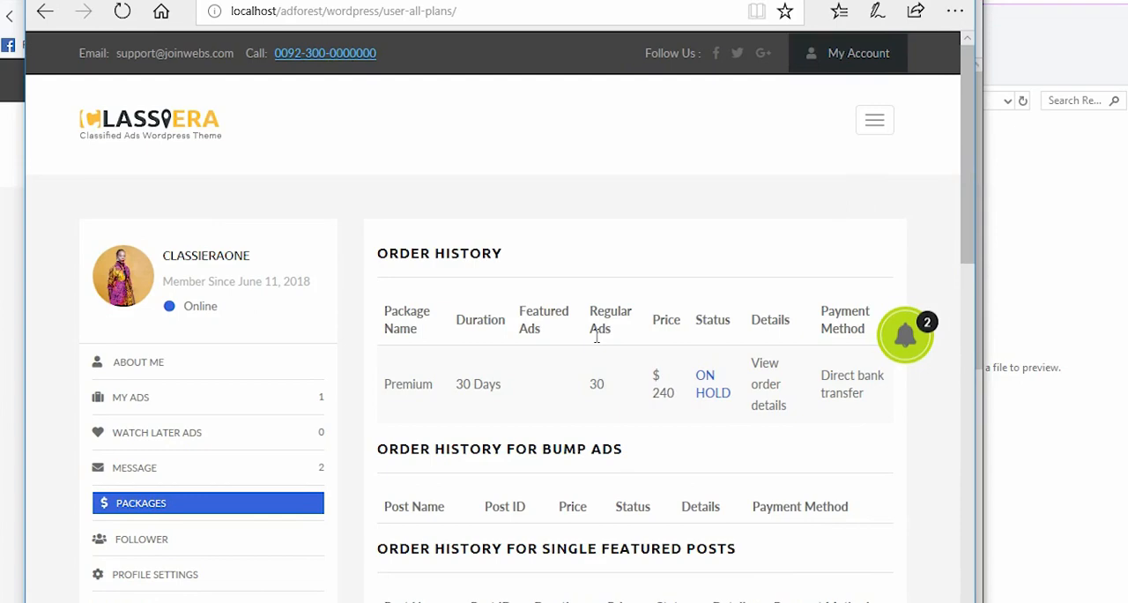
scroll(597, 335, down, 3)
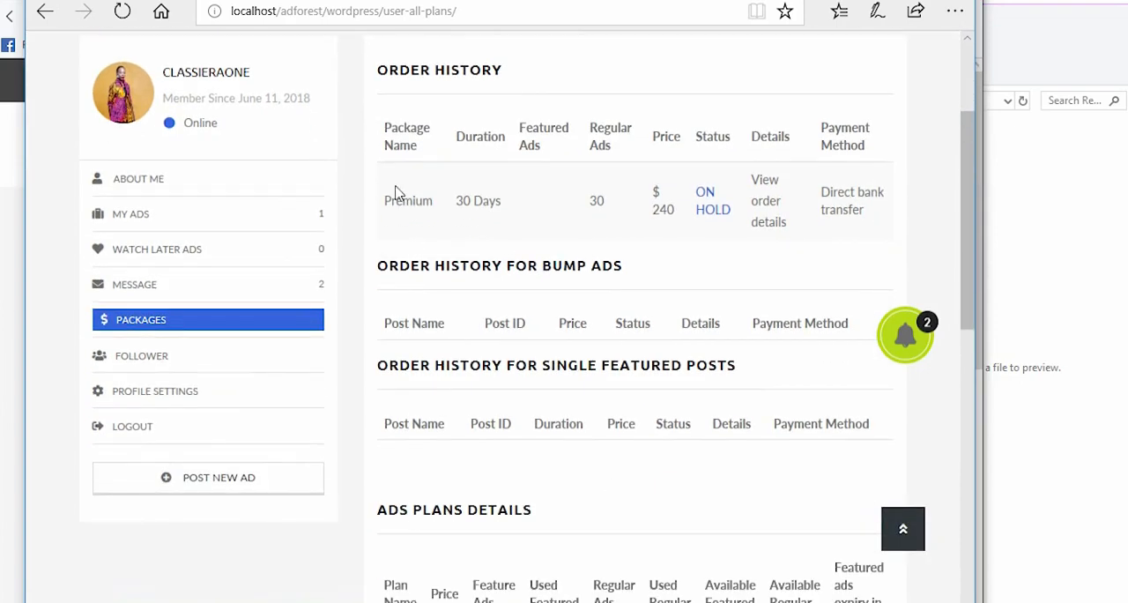
drag(383, 200, 522, 200)
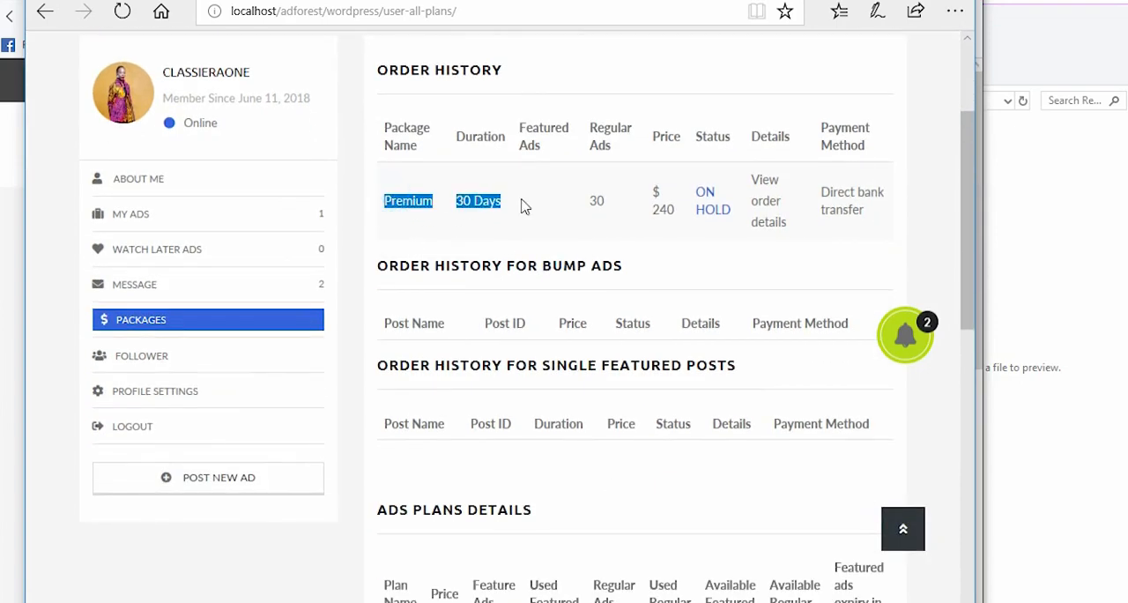
scroll(701, 363, down, 1)
scroll(728, 390, down, 4)
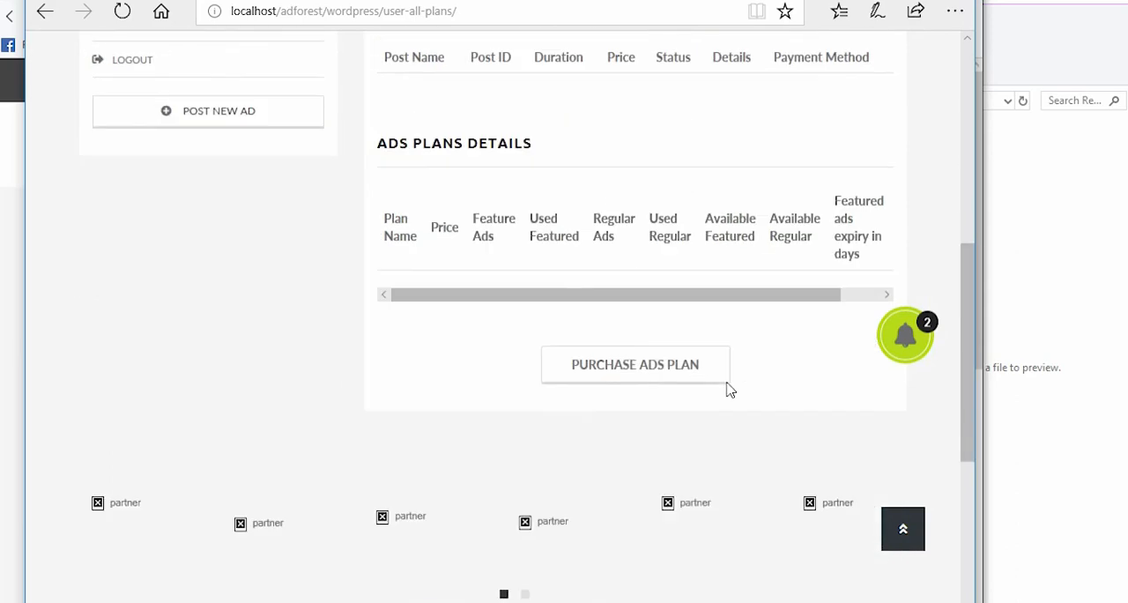
Step: Examine the Premium package's duration, regular ads, price and status in the member's order history
scroll(728, 390, up, 4)
scroll(728, 389, up, 3)
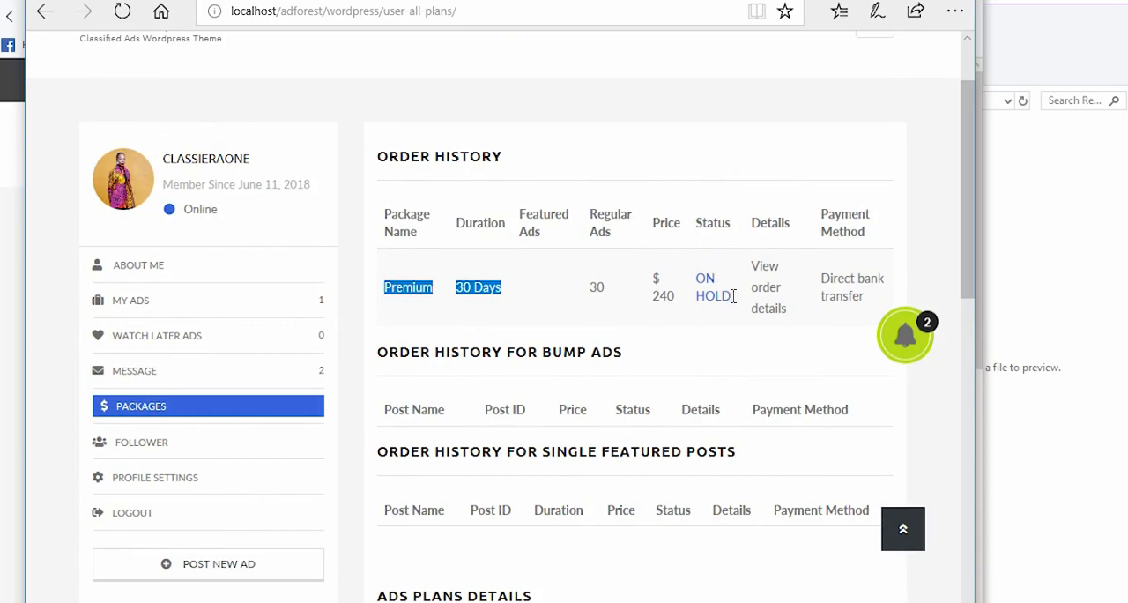
drag(732, 296, 373, 290)
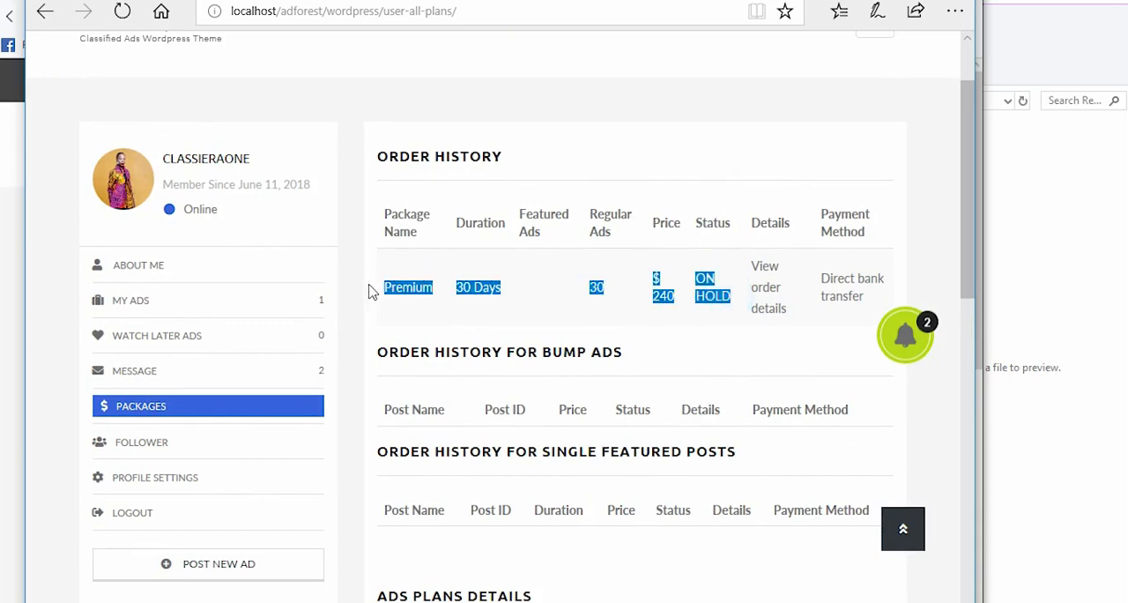
click(546, 300)
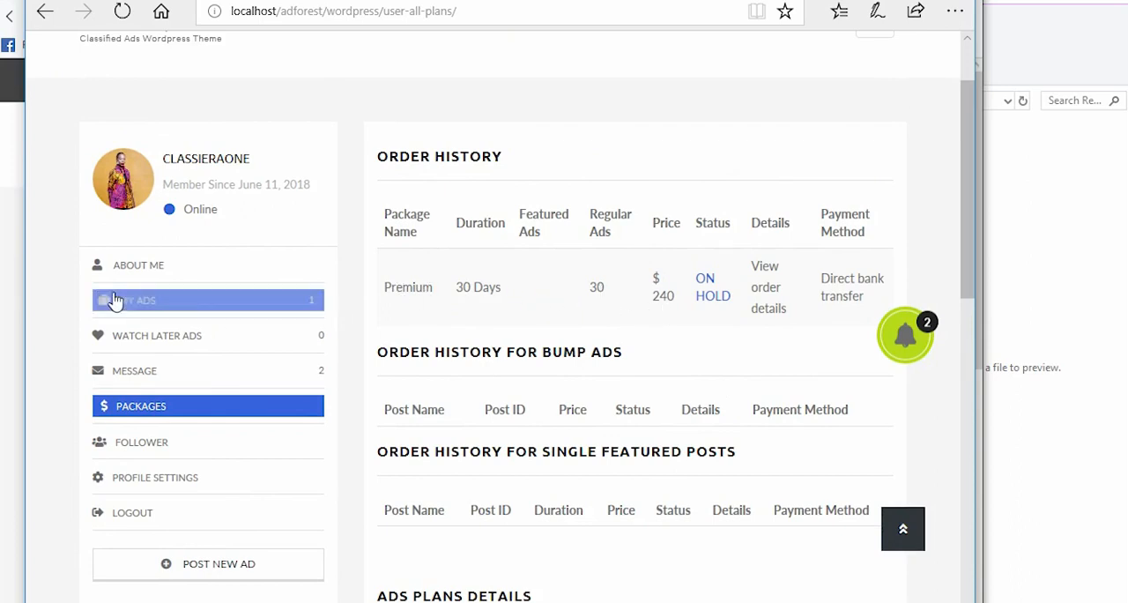
Step: Open the member's list of posted ads and start posting a new ad from this account
click(238, 302)
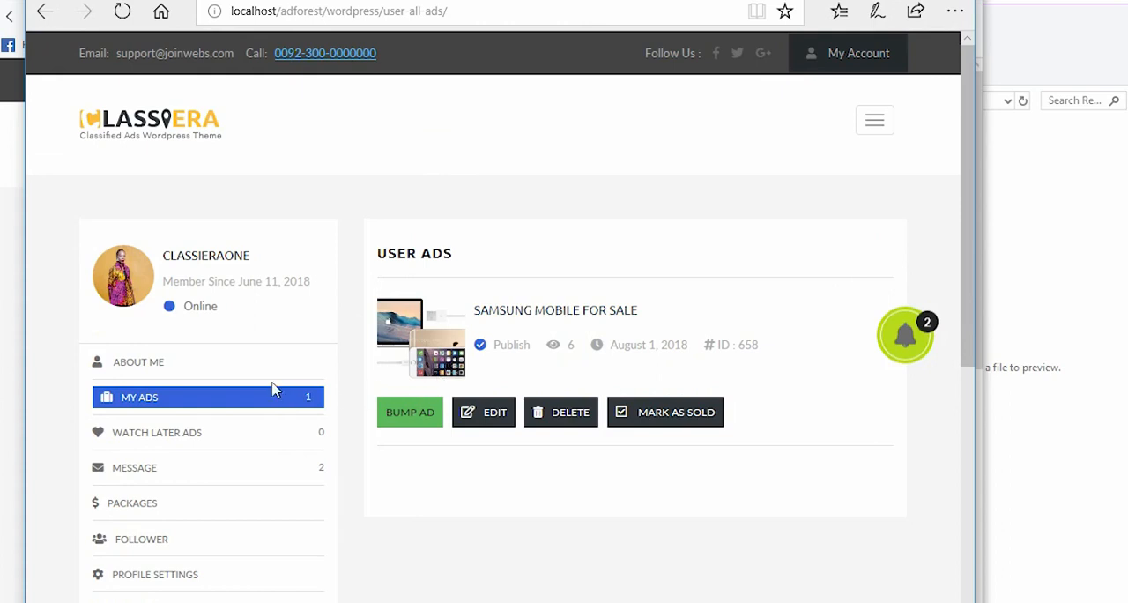
scroll(269, 392, down, 4)
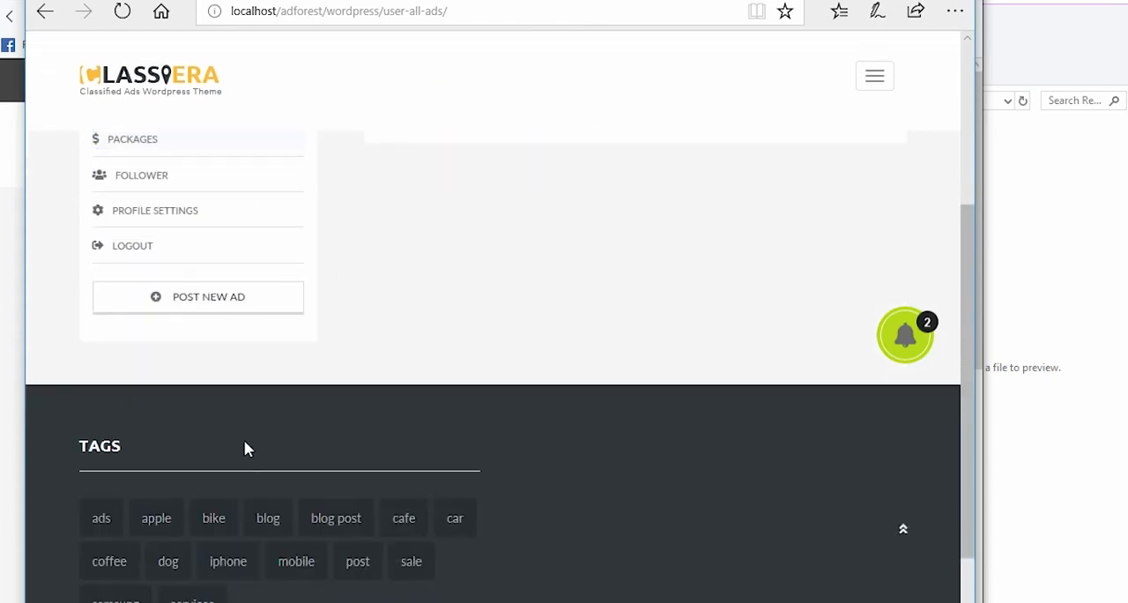
click(195, 300)
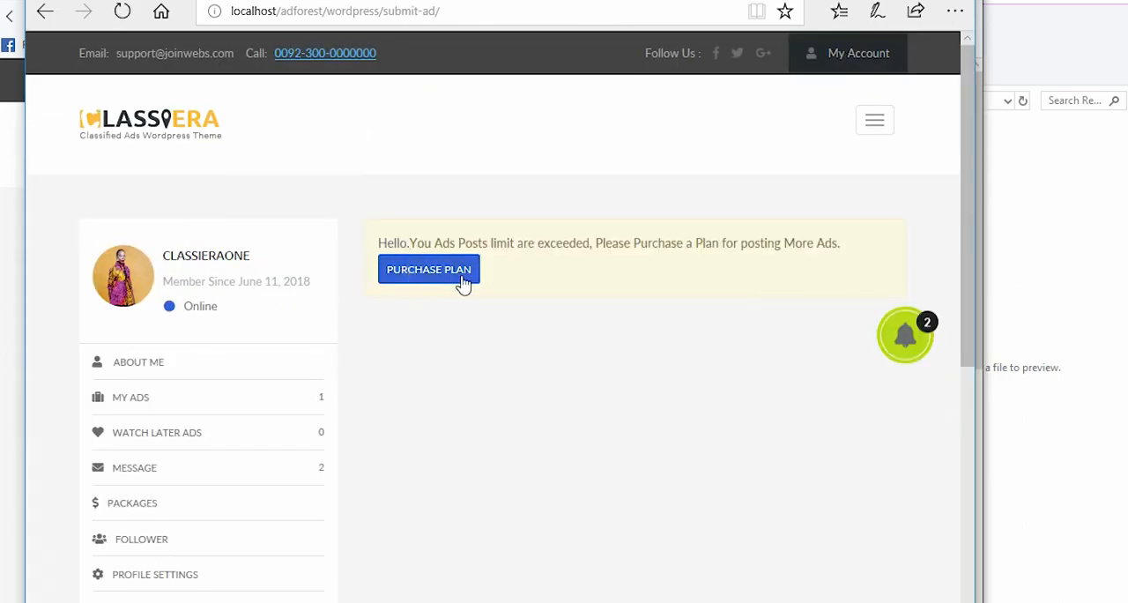
Step: Switch to the other browser with the member account that has 8 ads and start posting a new ad
click(875, 0)
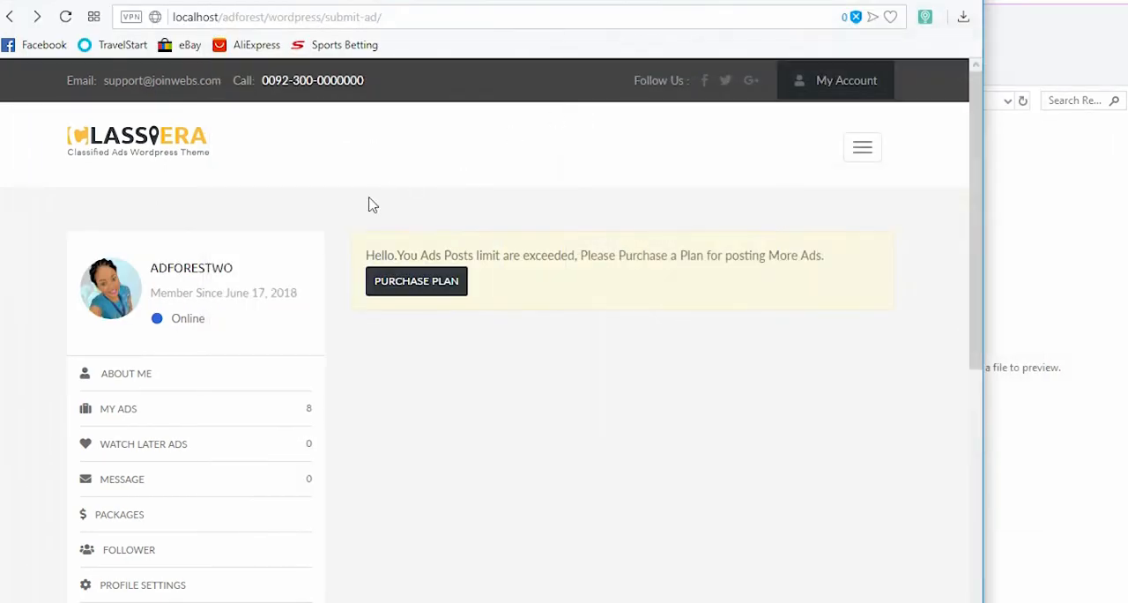
scroll(368, 349, down, 2)
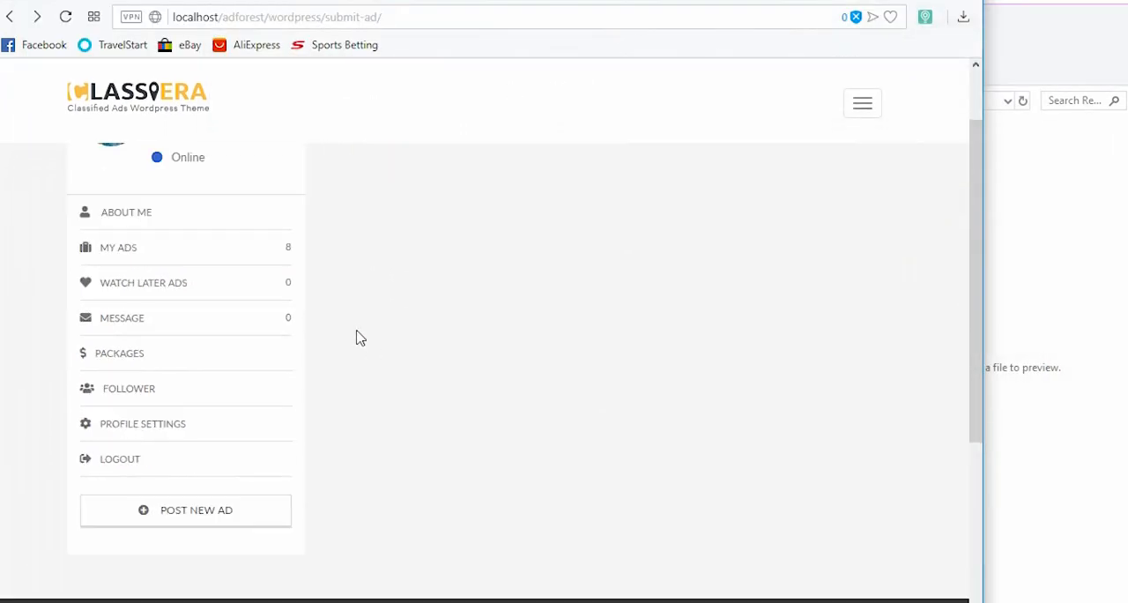
scroll(353, 335, up, 2)
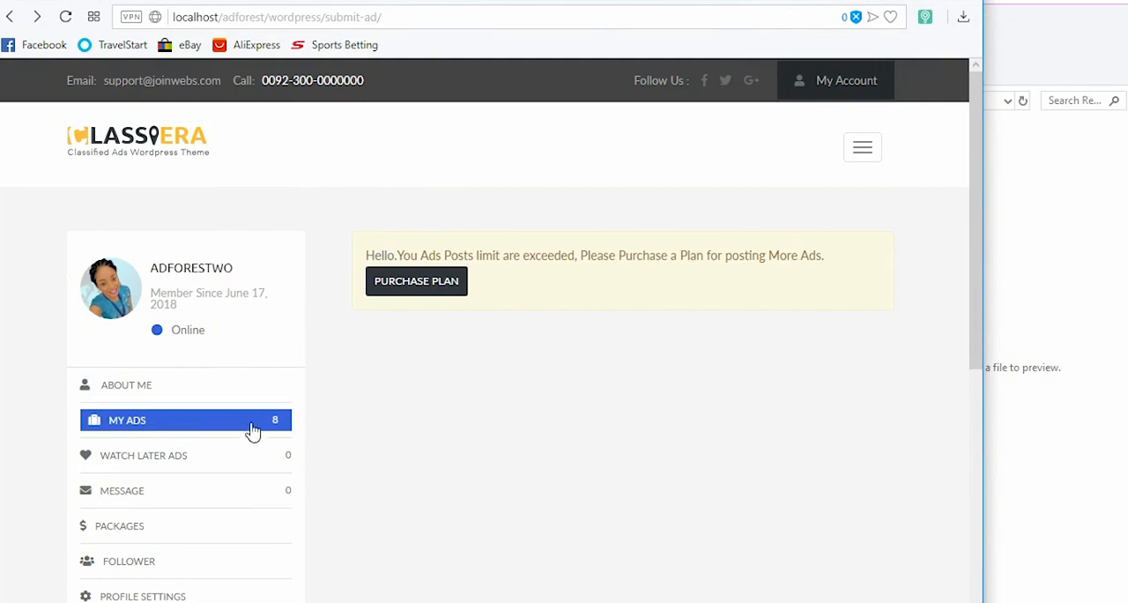
scroll(335, 411, down, 3)
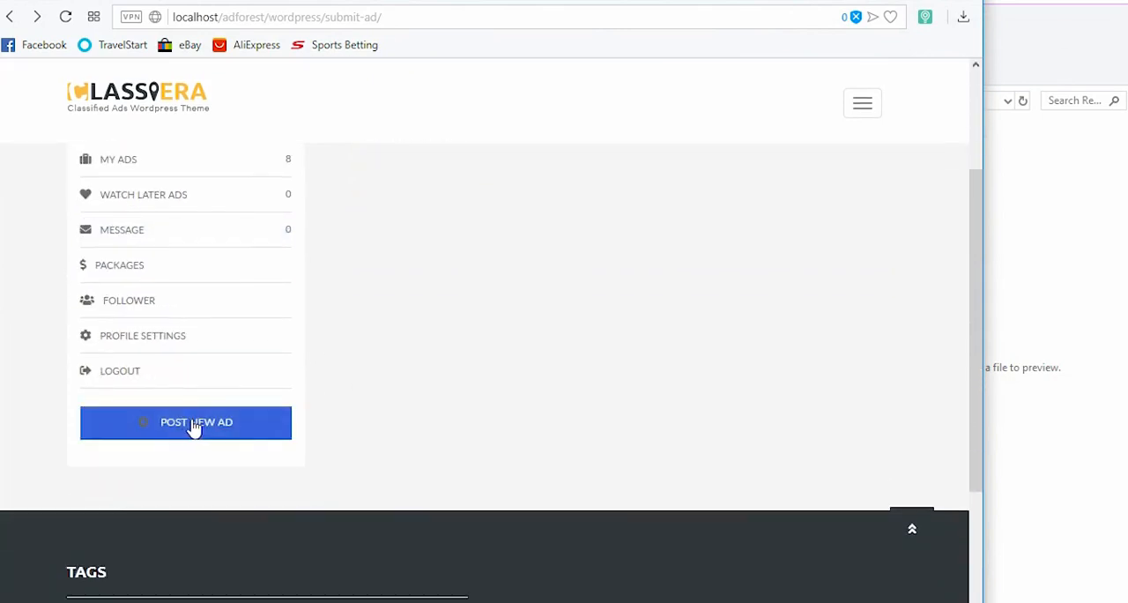
click(193, 427)
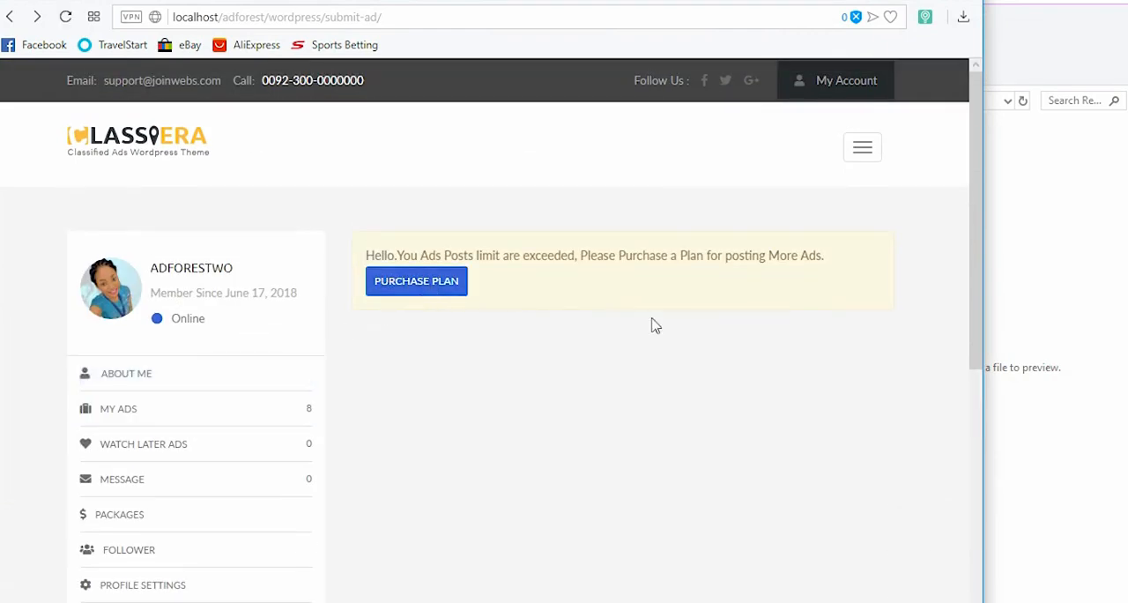
Step: Switch to the Firefox window with the Classiera account that has no ads and start posting a new ad
click(1127, 414)
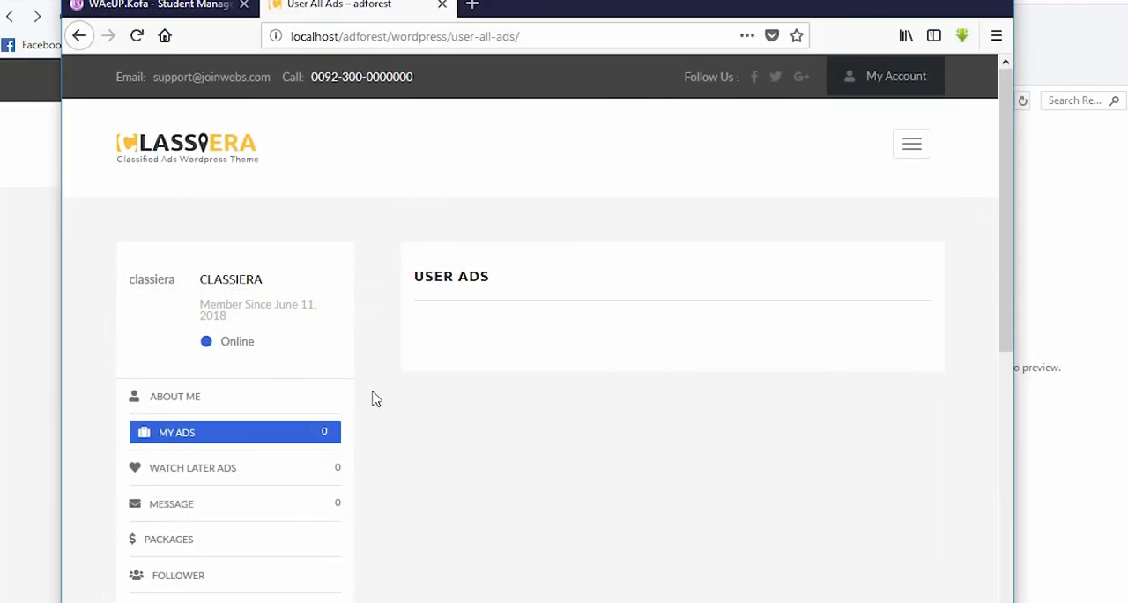
scroll(373, 395, down, 3)
scroll(245, 298, up, 1)
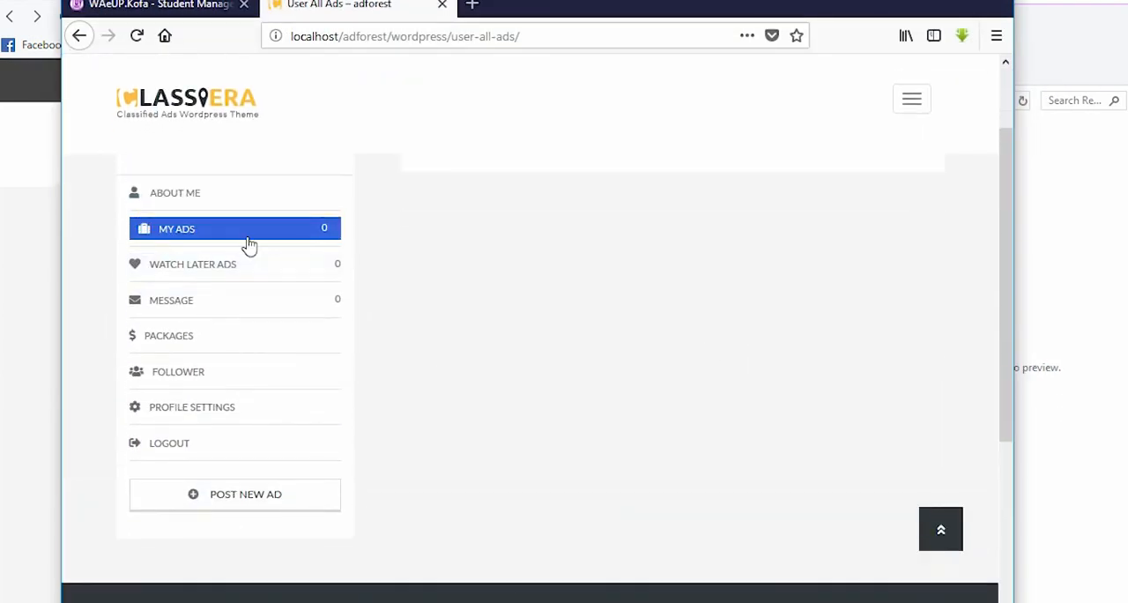
click(233, 499)
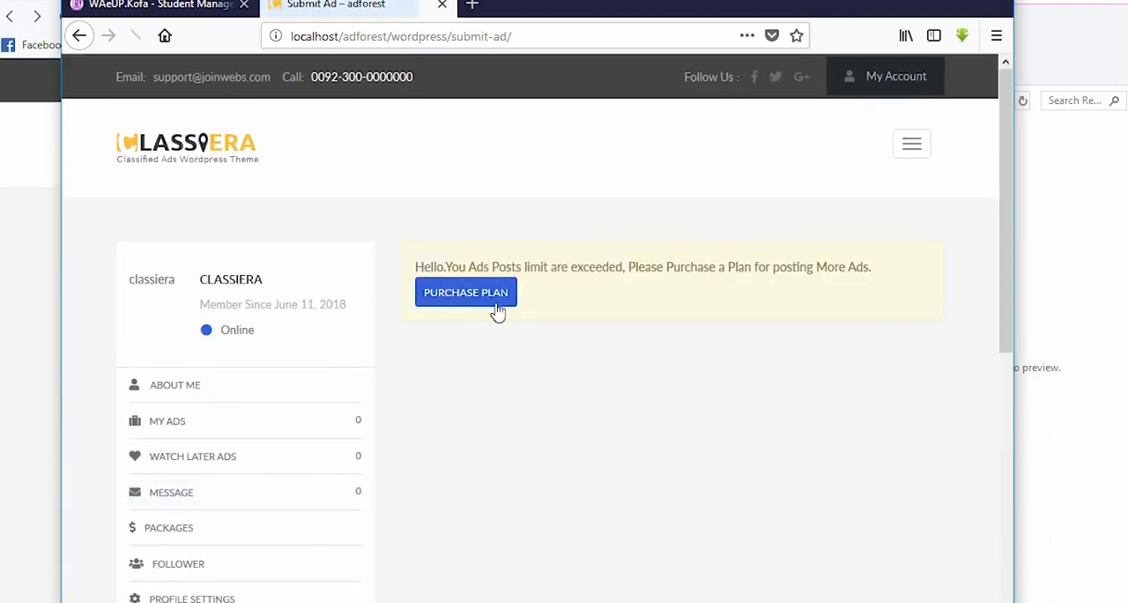
click(425, 298)
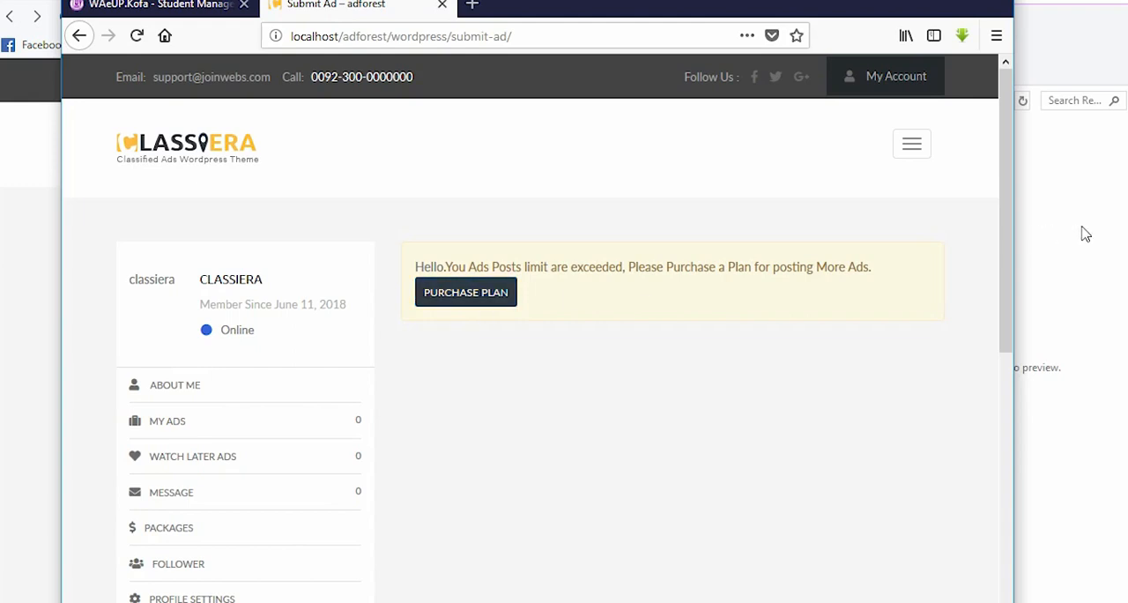
Step: Switch to the WordPress admin window and review the Regulars Ads options in Classiera Options
click(1040, 282)
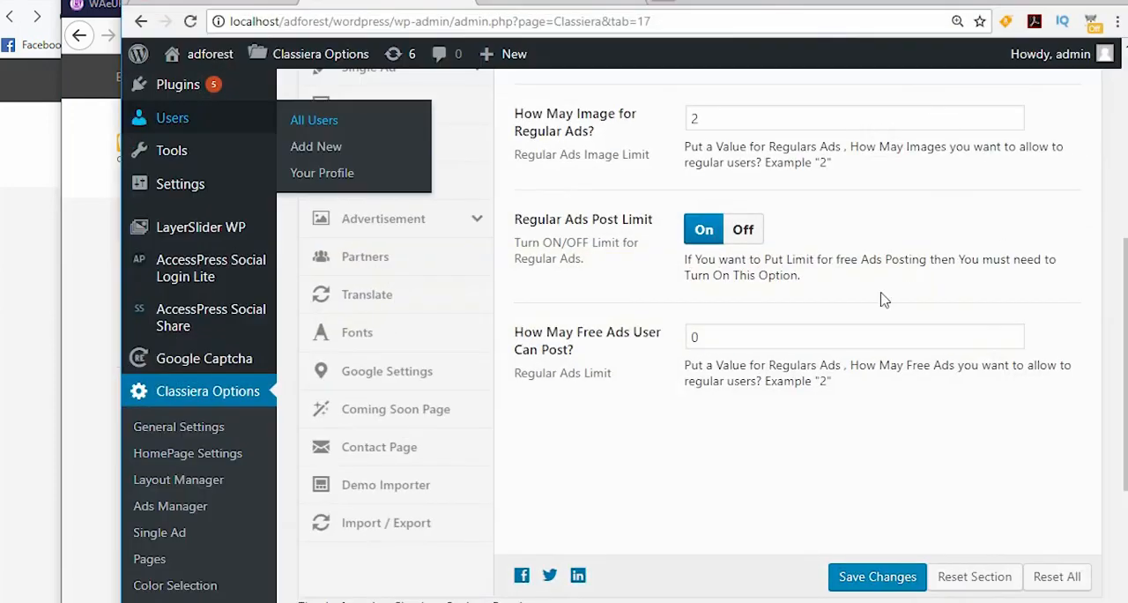
scroll(652, 361, up, 4)
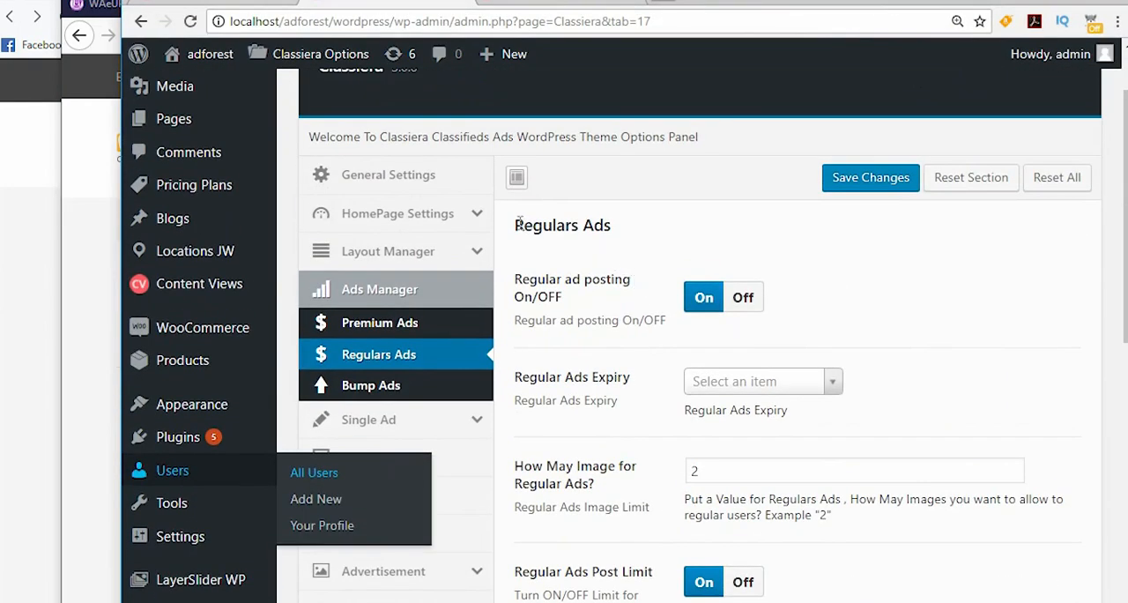
drag(516, 226, 617, 226)
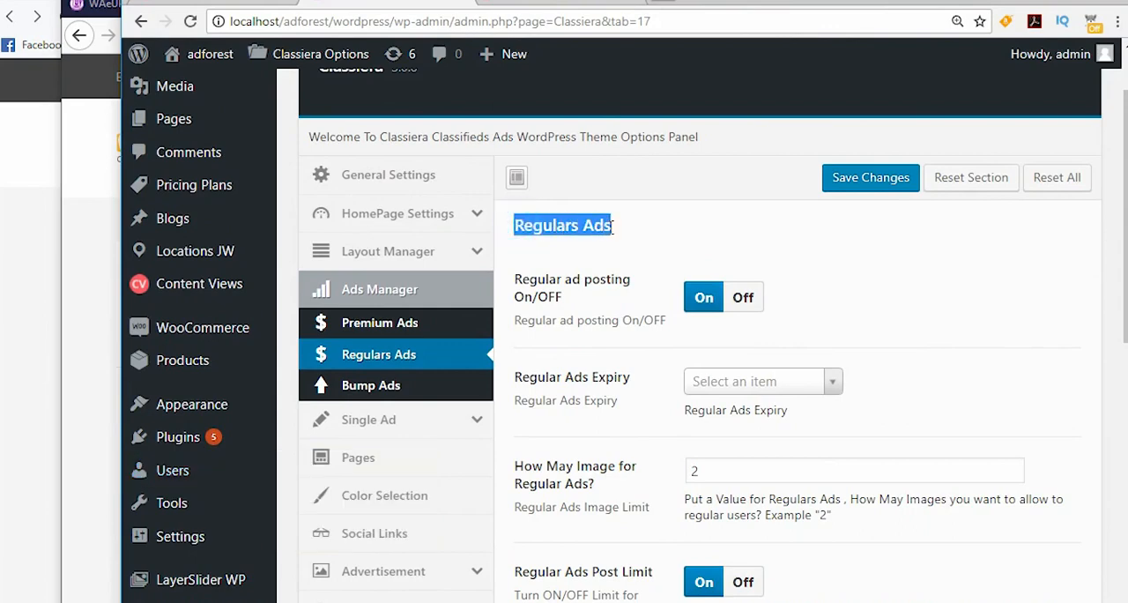
scroll(636, 318, down, 1)
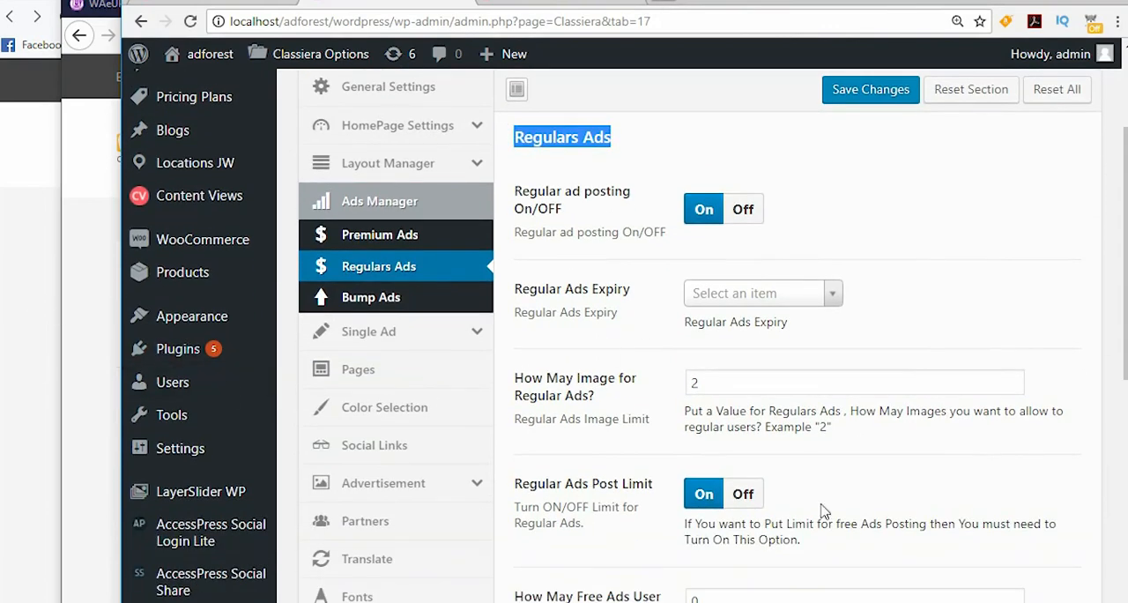
Step: Highlight the Featured Ads item in the Word document's list of ways to make money and return to the admin window
key(alt+Tab)
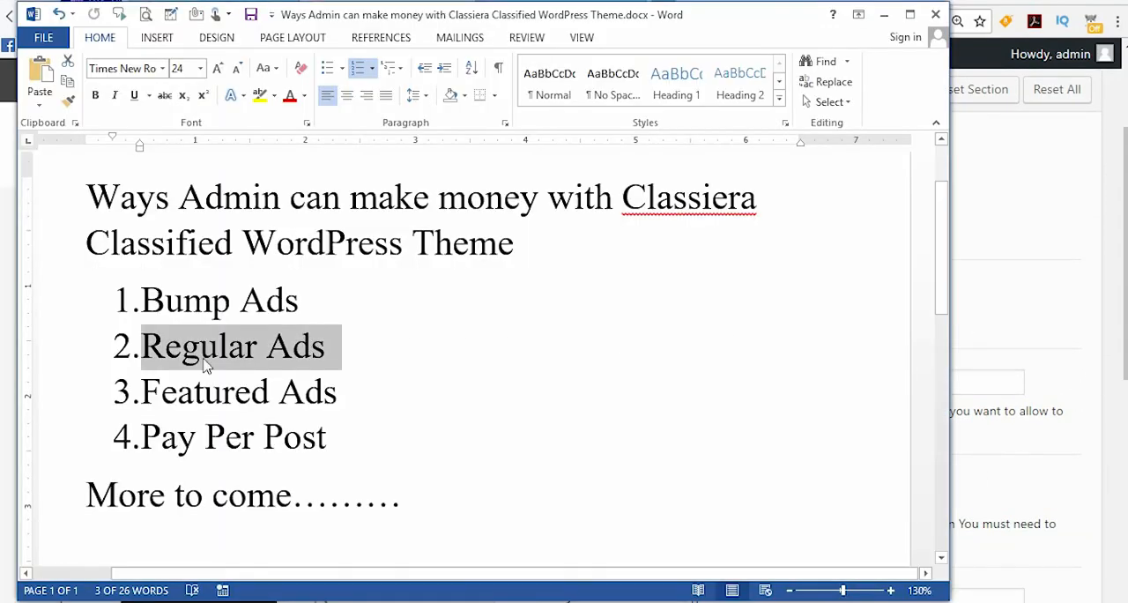
drag(143, 390, 345, 391)
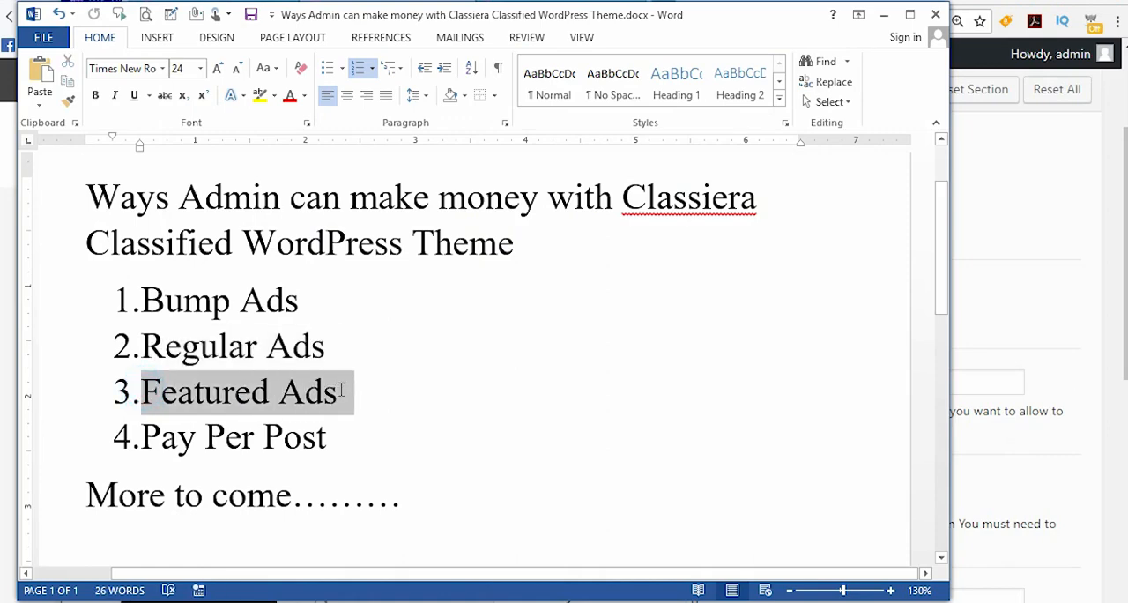
key(alt+Tab)
Step: Set the number of free regular ads a user can post to 10 and save the theme options
scroll(850, 346, down, 3)
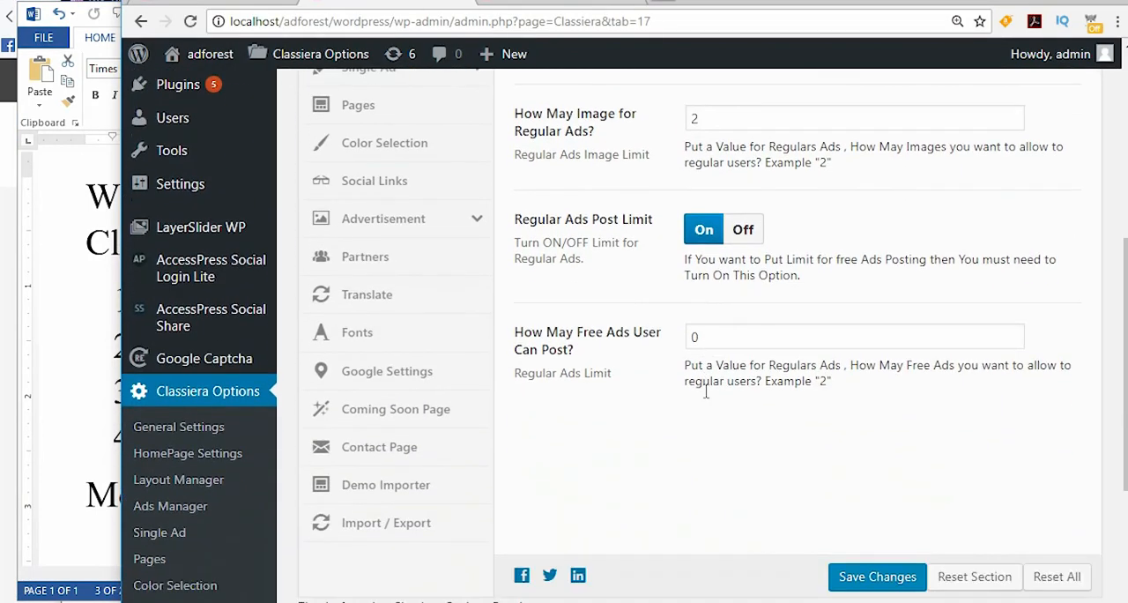
click(693, 337)
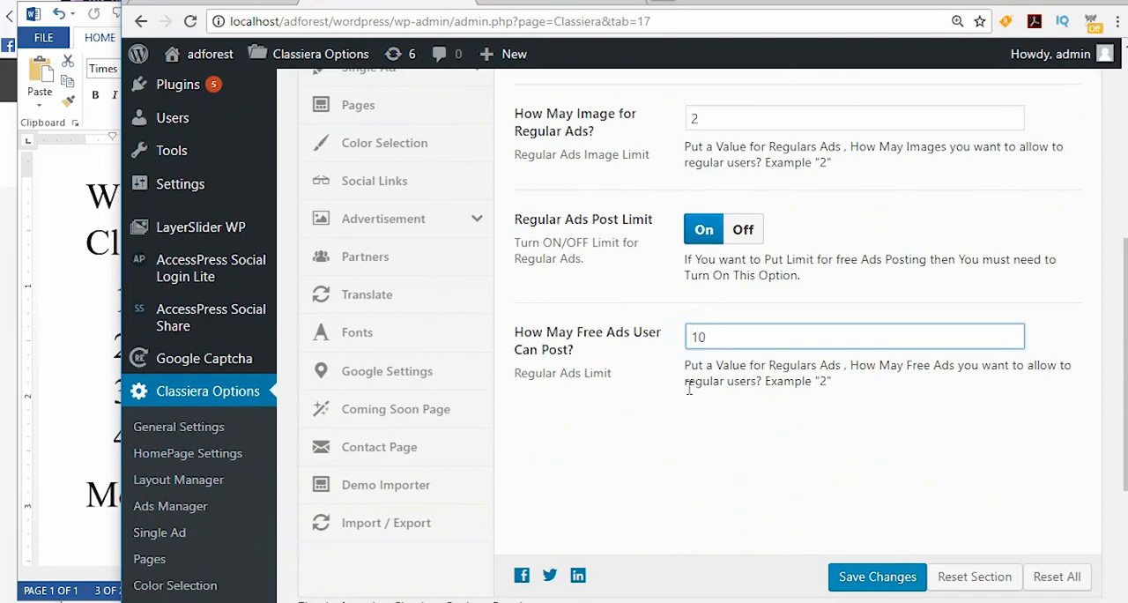
text(1)
click(860, 581)
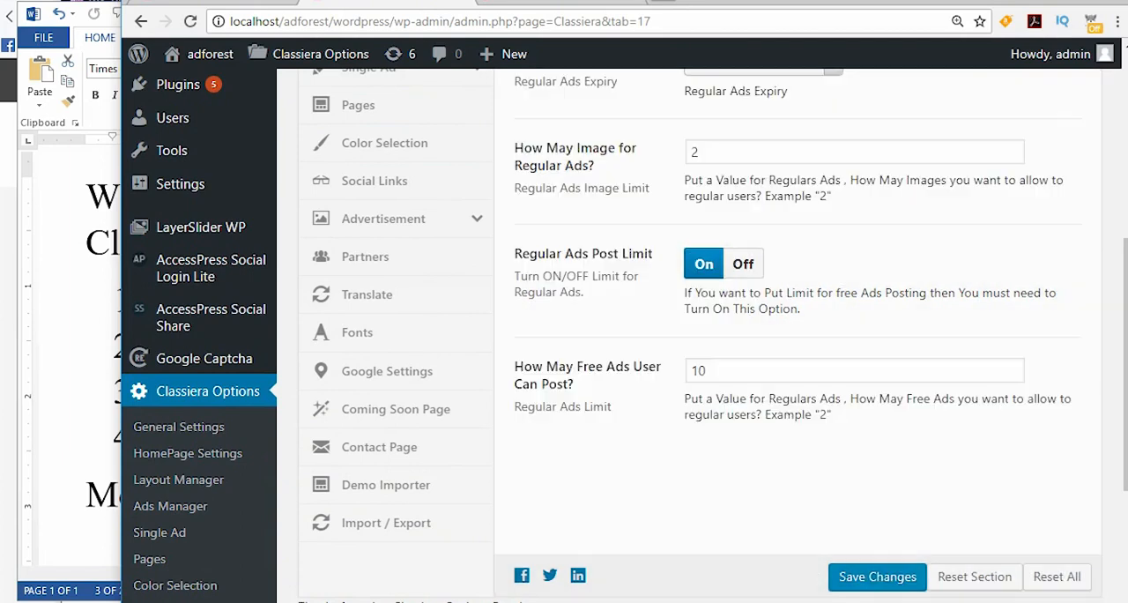
Step: Compare the member's count of posted ads with the free ads limit in the admin options
click(1031, 196)
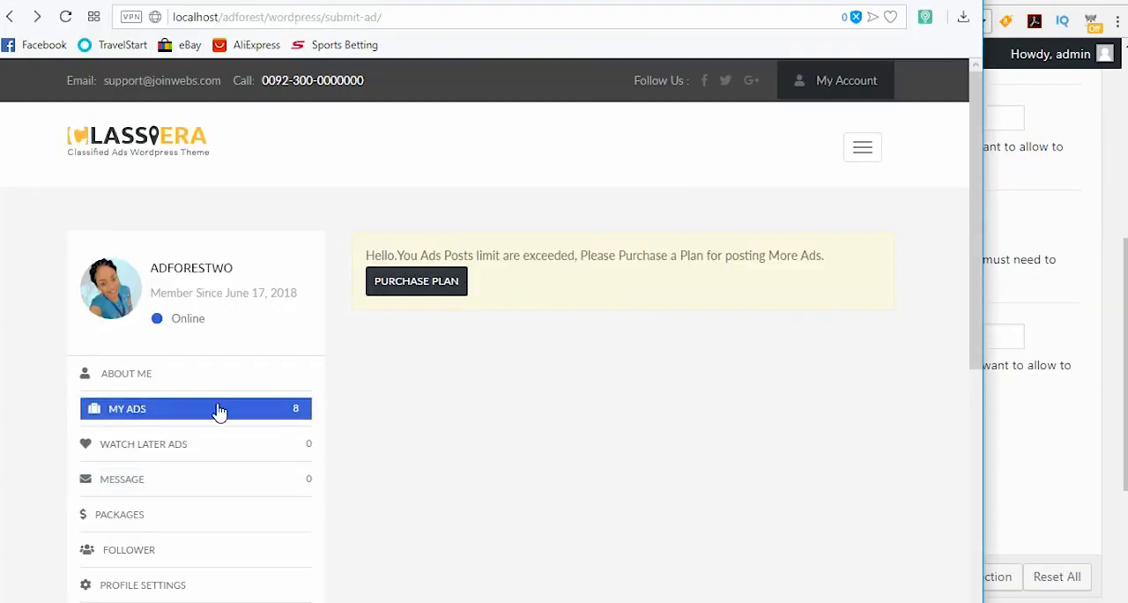
click(996, 333)
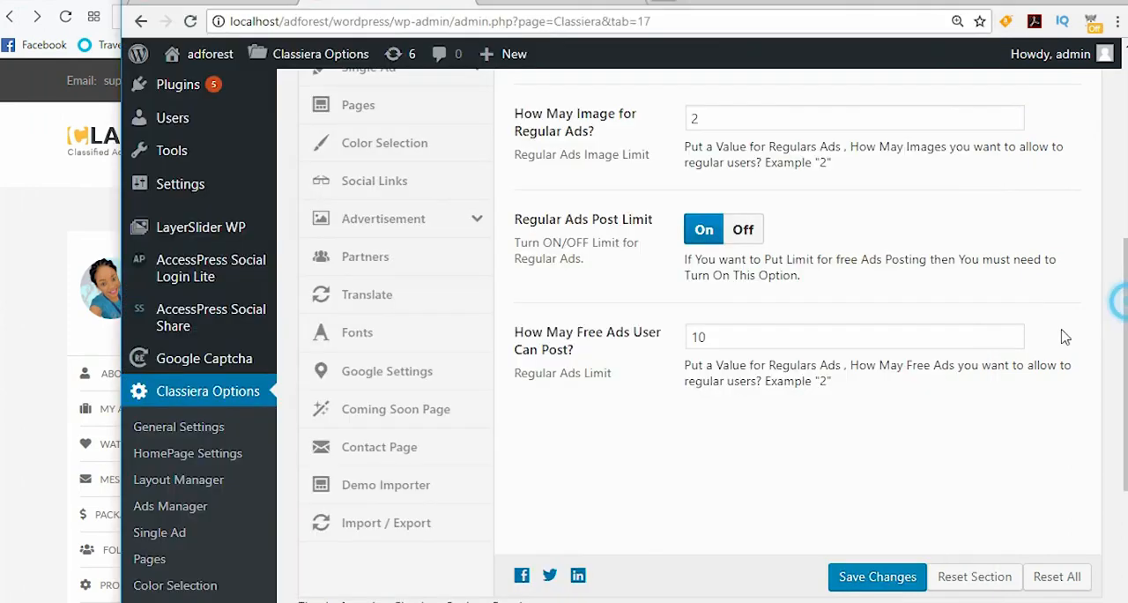
double_click(723, 336)
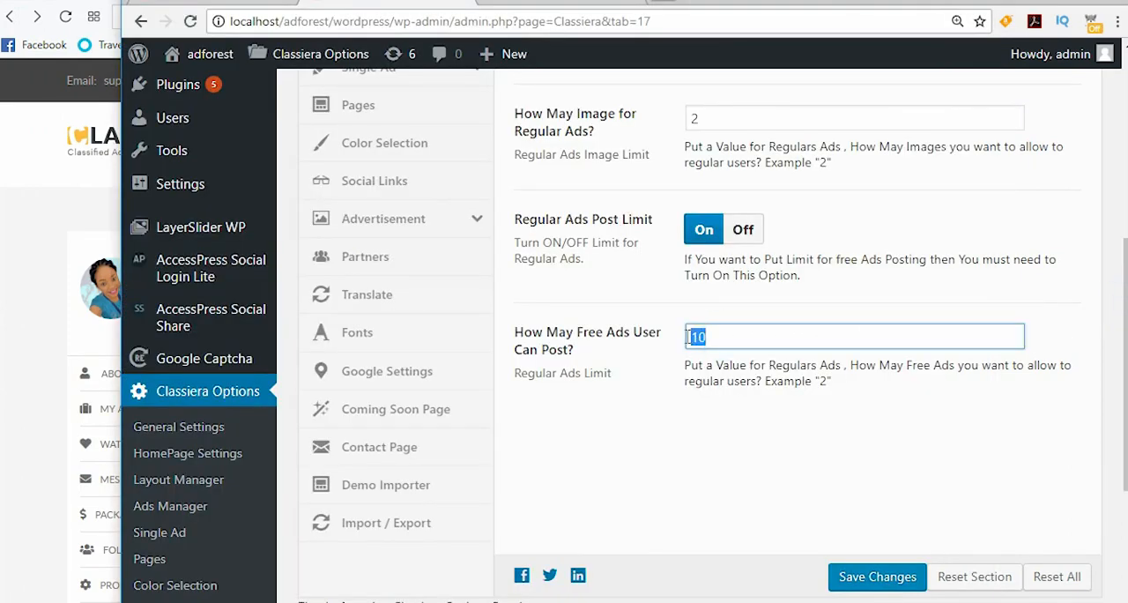
click(25, 296)
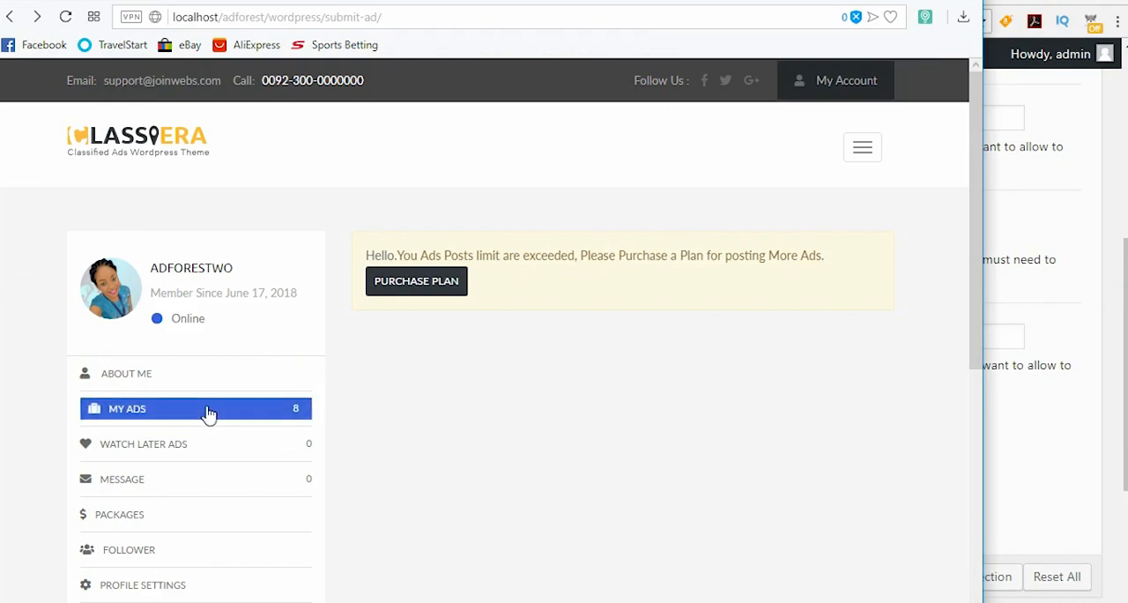
Step: Start posting a new ad from the member's account and look over the category and ad details fields
scroll(208, 413, down, 5)
scroll(202, 388, up, 2)
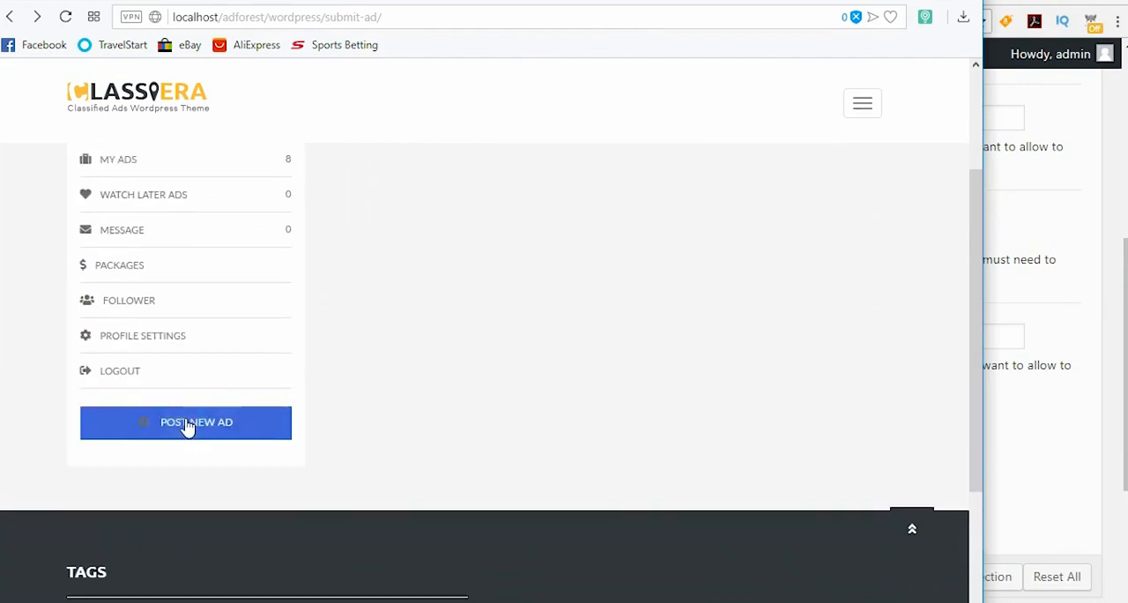
click(187, 425)
scroll(335, 352, down, 2)
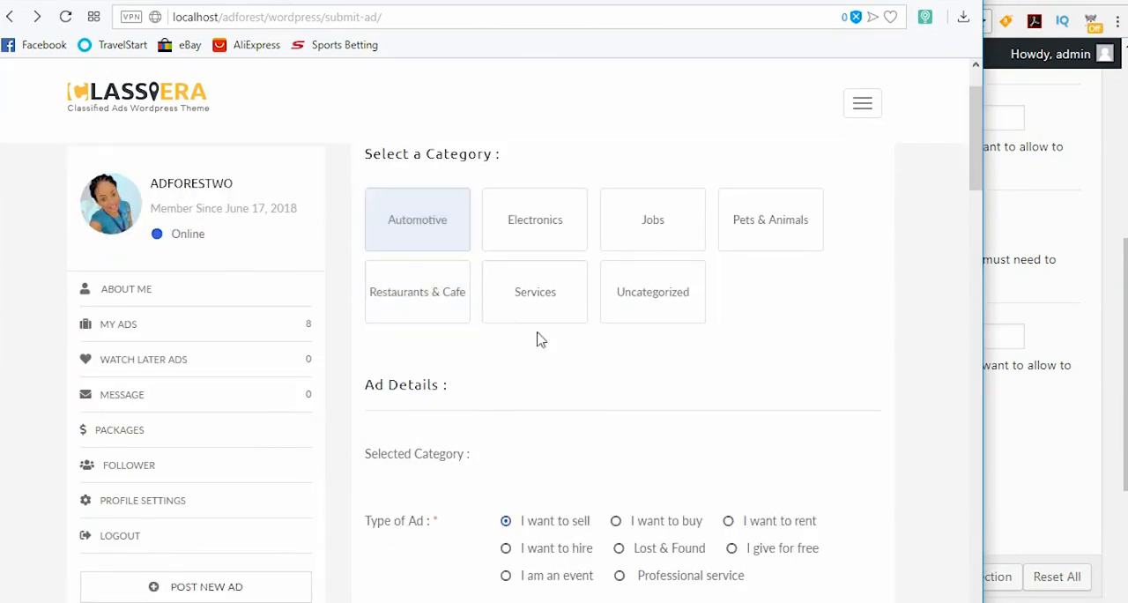
scroll(572, 380, down, 5)
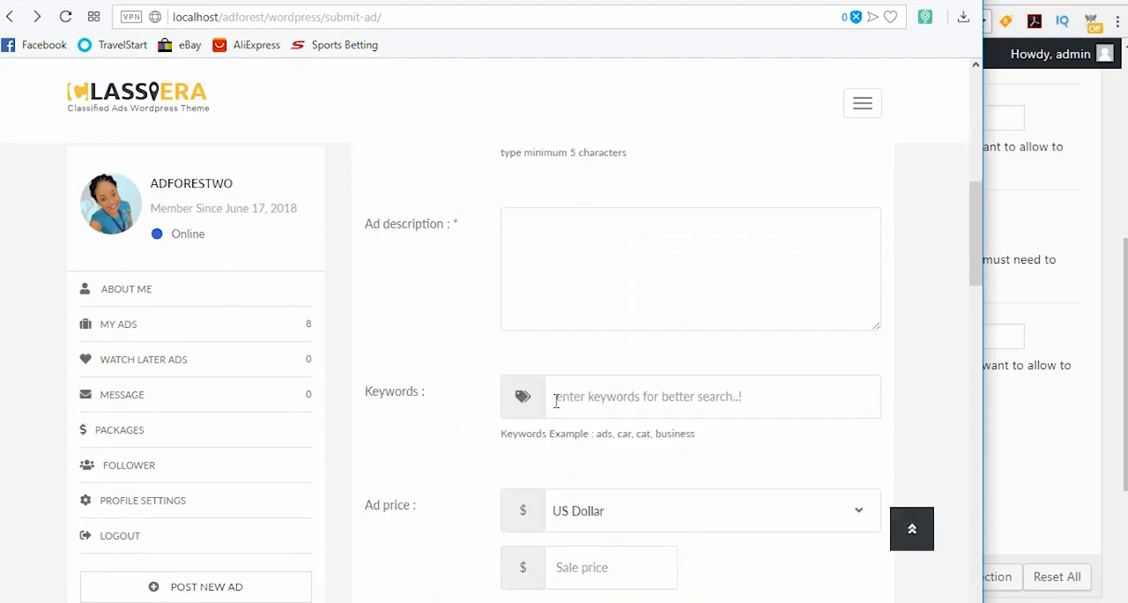
scroll(556, 401, up, 3)
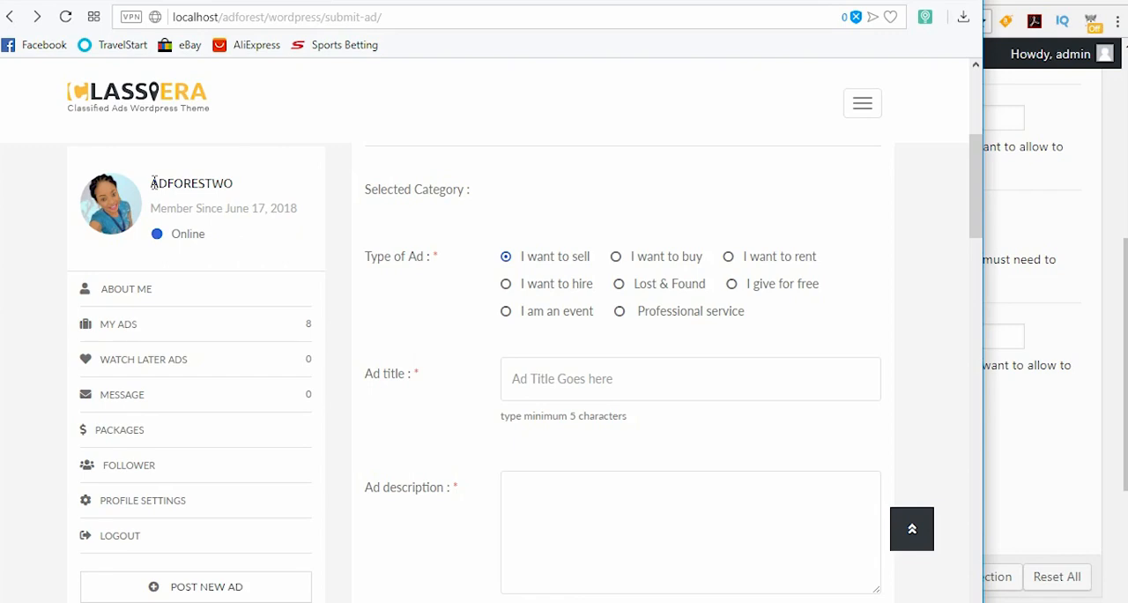
Step: Highlight the Featured Ads item in the Word document, and the member's username back on the ad submission page
key(alt+Tab)
click(146, 391)
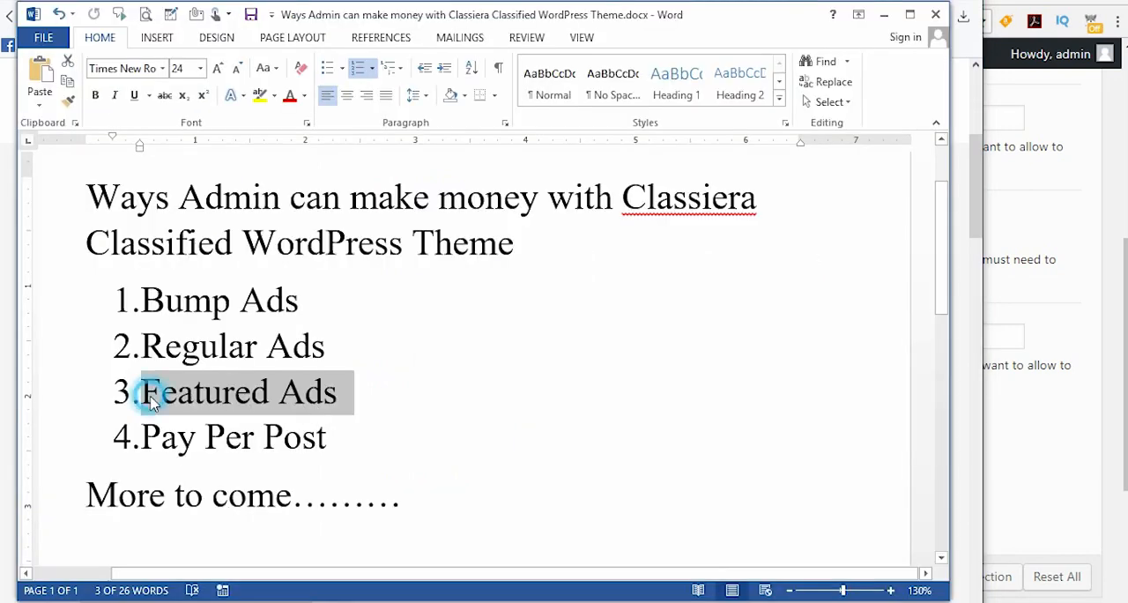
drag(142, 391, 344, 393)
key(alt+Tab)
scroll(702, 259, down, 2)
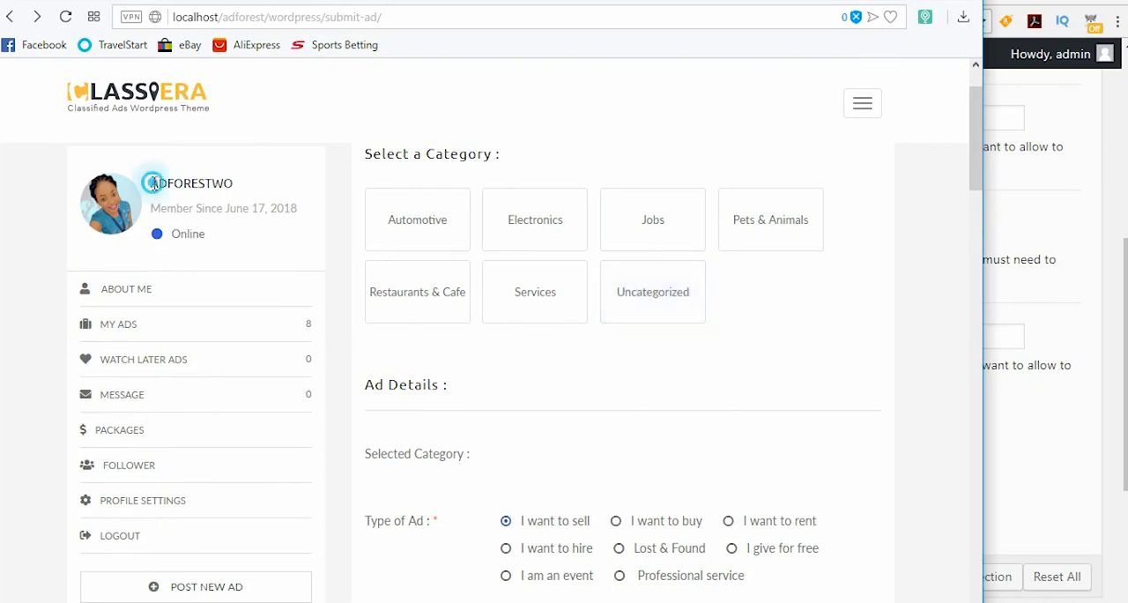
drag(151, 184, 233, 184)
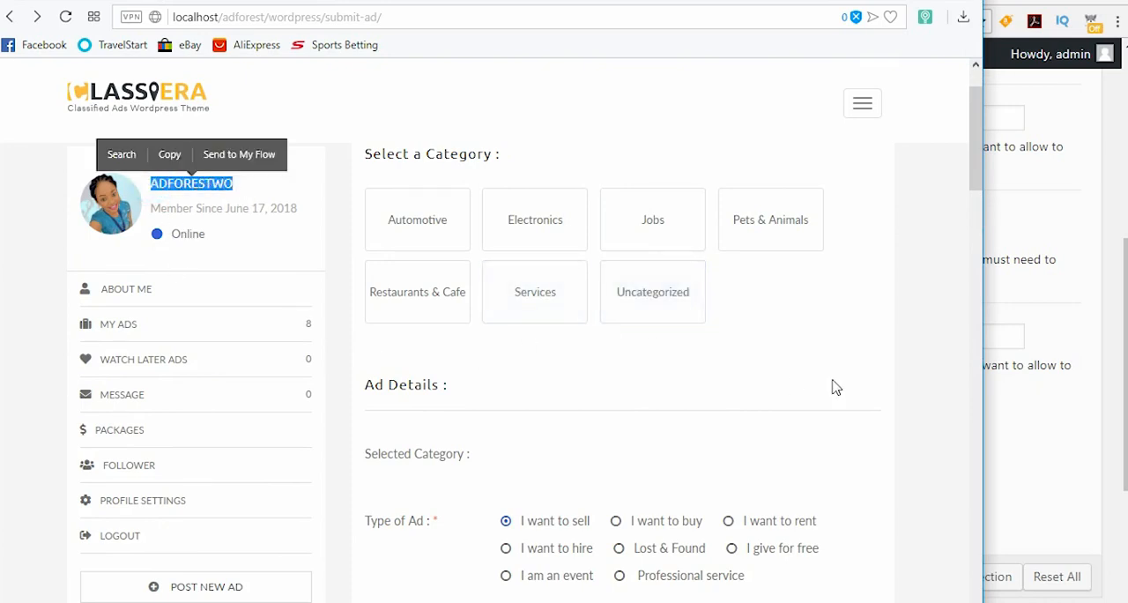
Step: Open the member's packages page and review the ads plans offered for purchase with their prices and ad allowances
scroll(836, 388, down, 8)
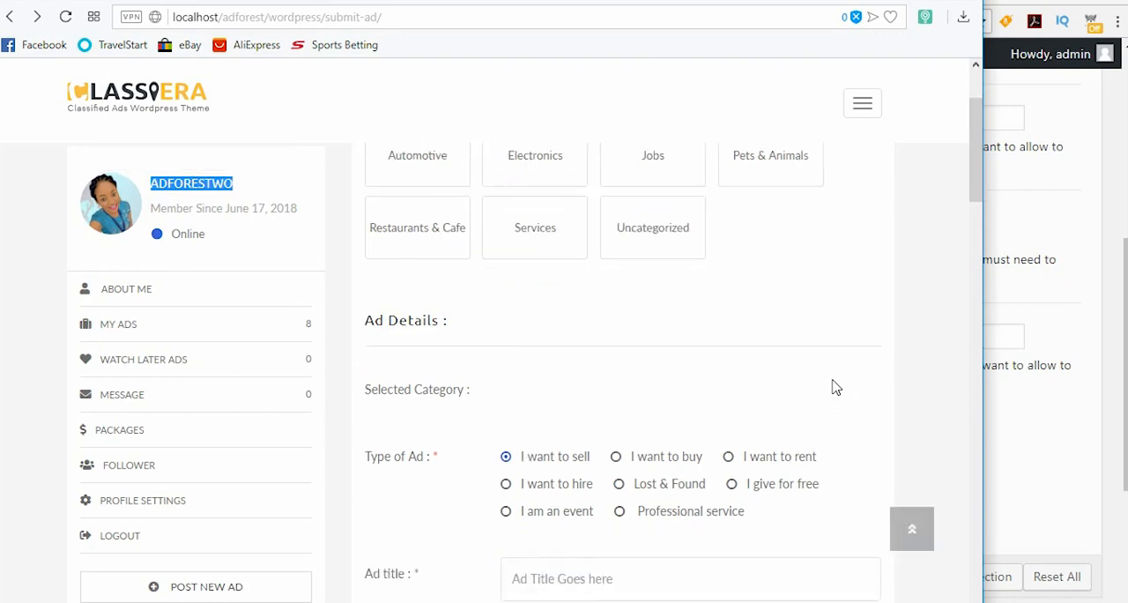
click(149, 294)
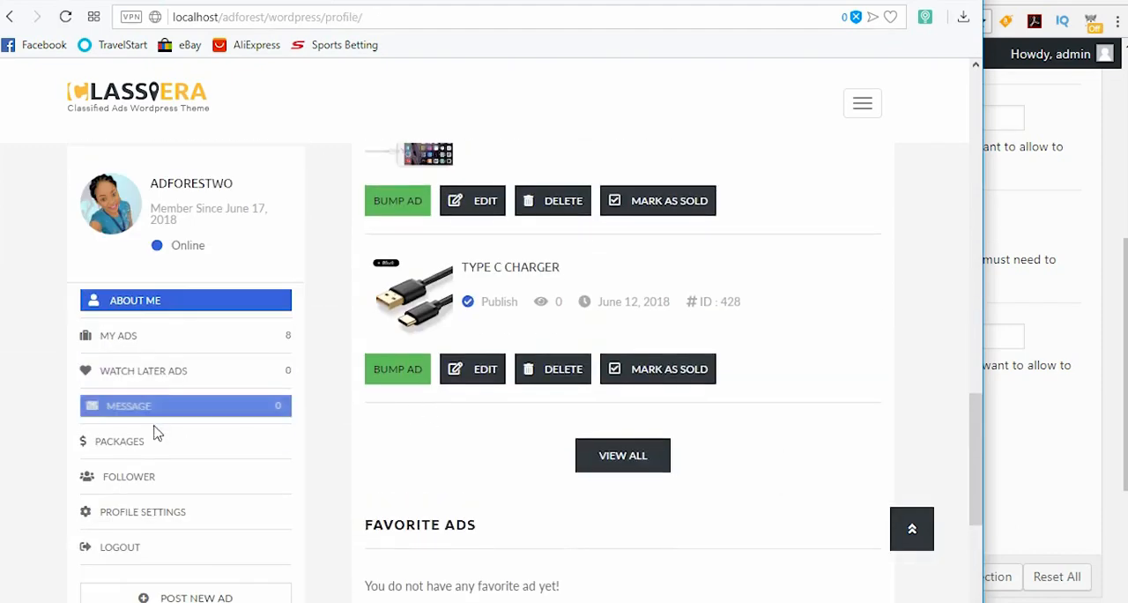
click(156, 437)
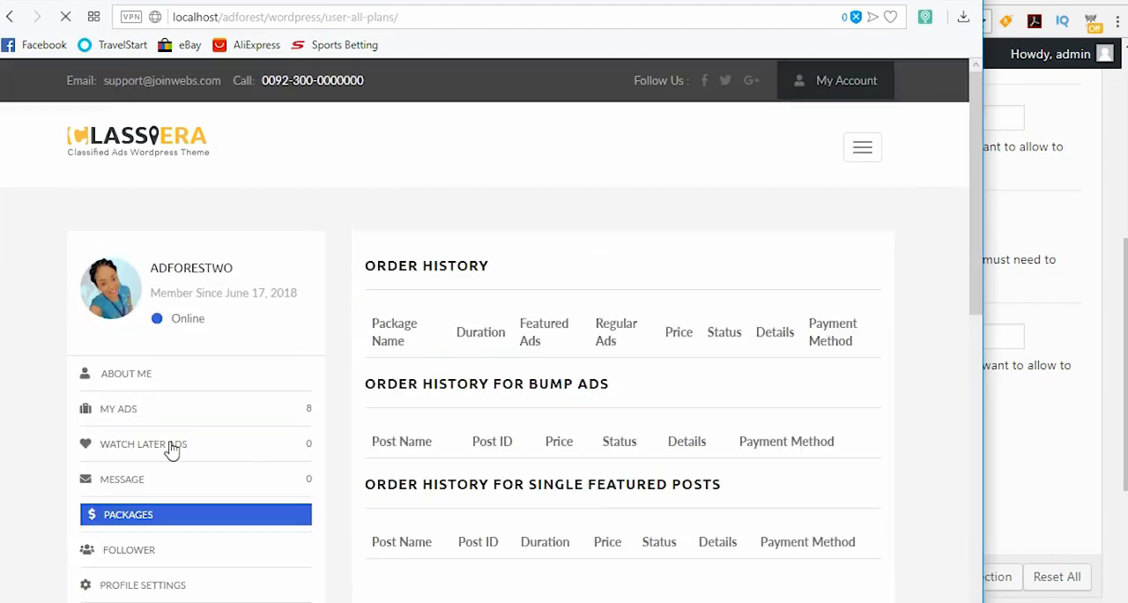
scroll(522, 437, down, 5)
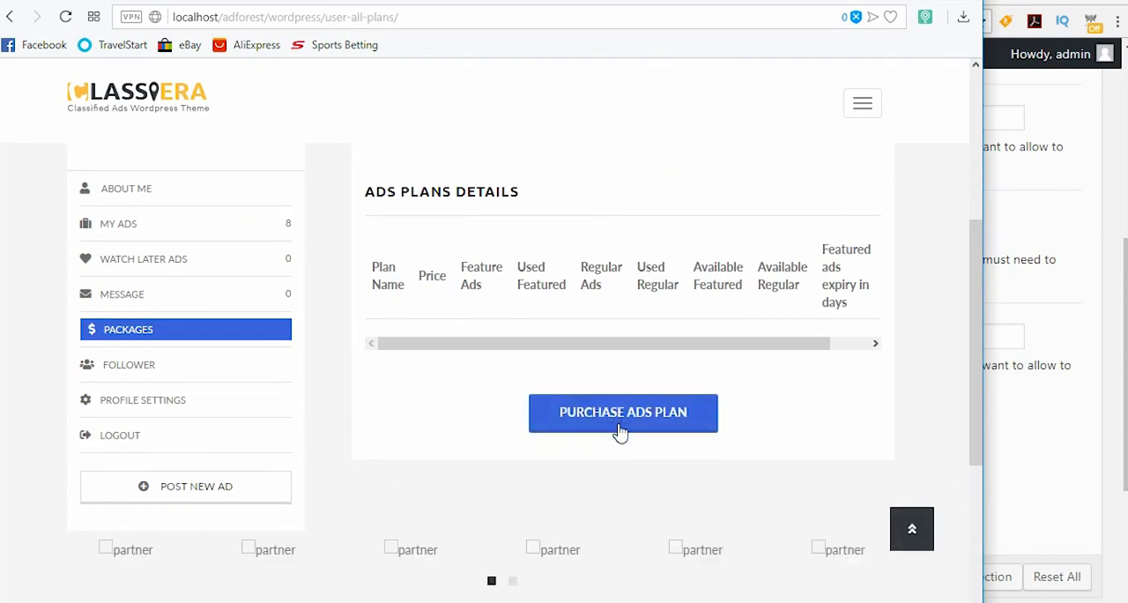
click(621, 424)
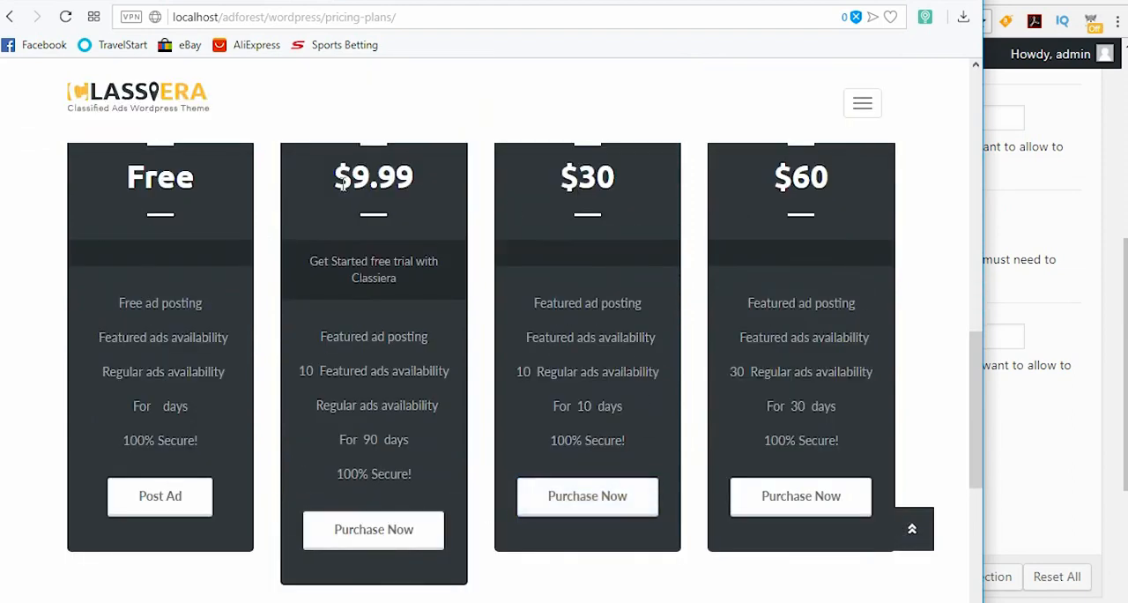
scroll(335, 284, up, 1)
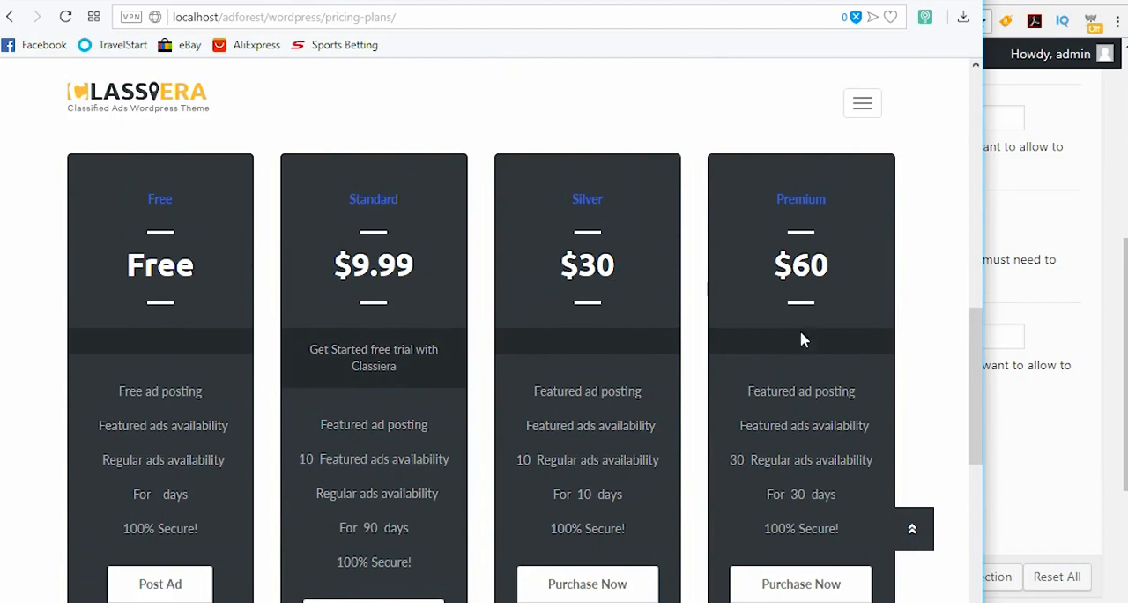
scroll(801, 339, down, 1)
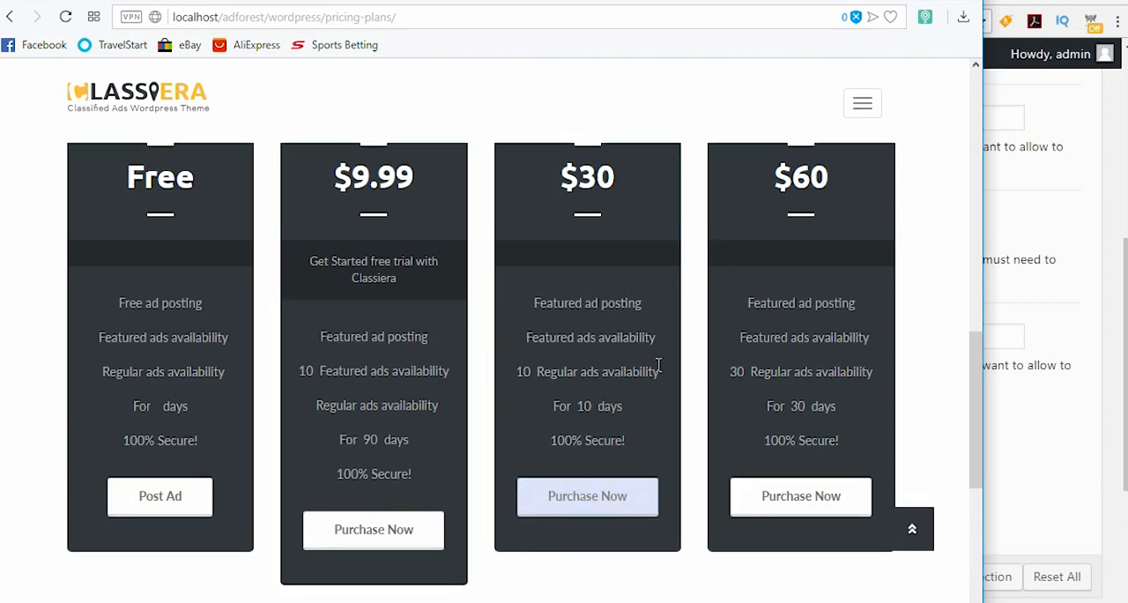
Step: Highlight the Pay Per Post item in the Word document, clear the highlight and minimize the document
key(alt+Tab)
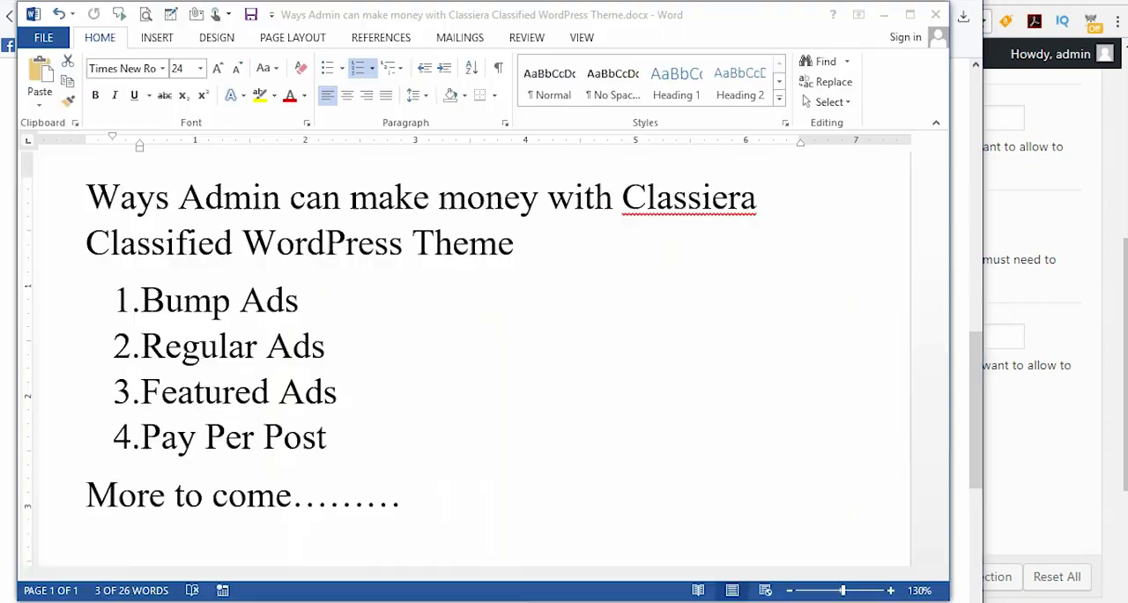
drag(143, 387, 328, 390)
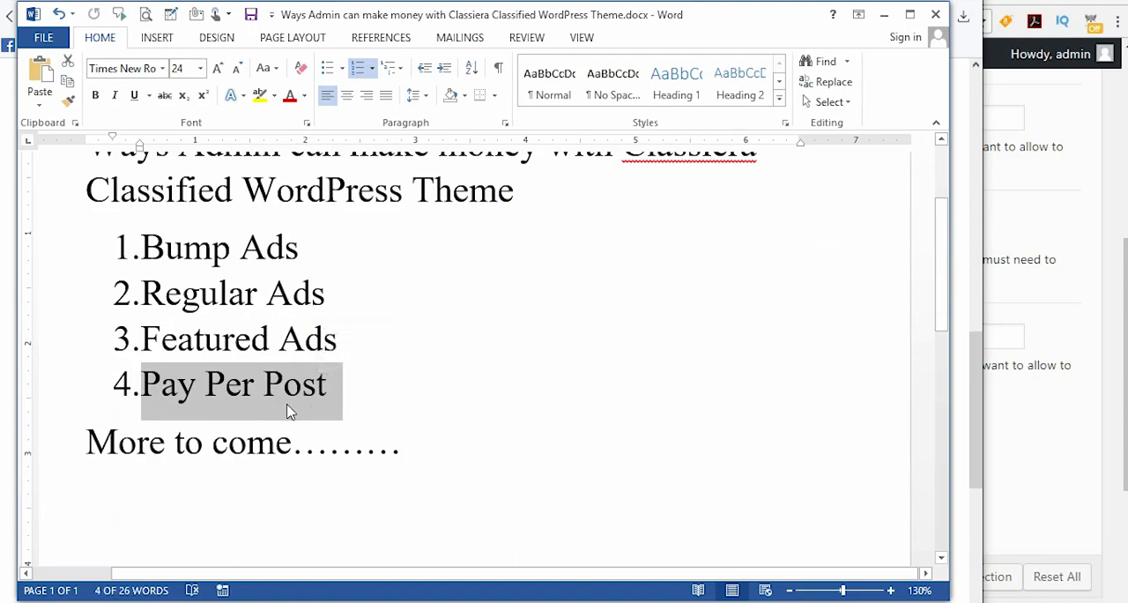
click(334, 396)
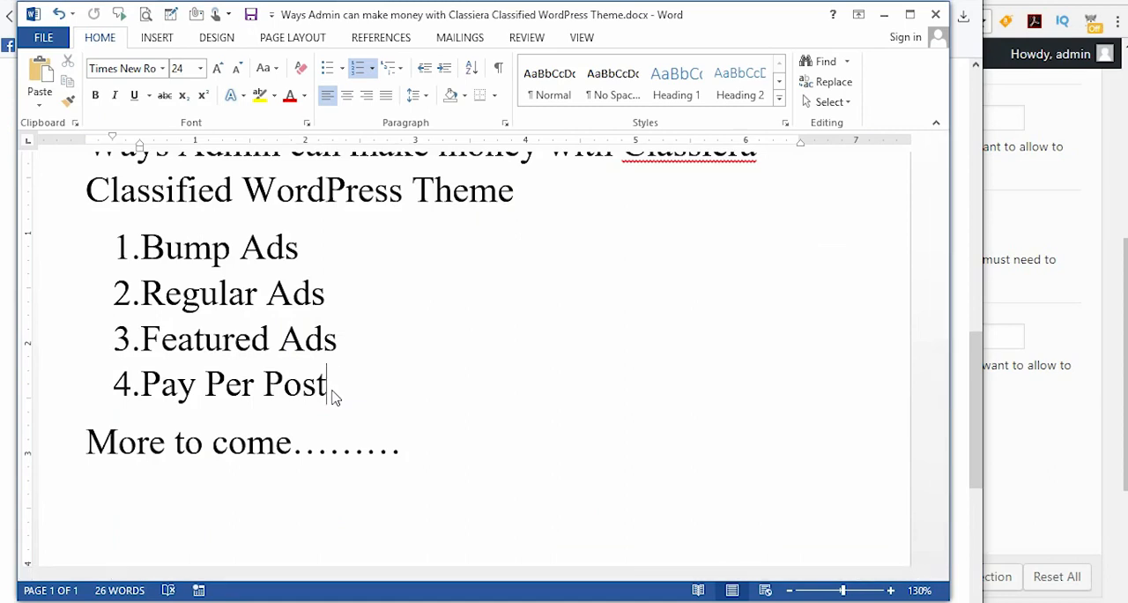
click(884, 14)
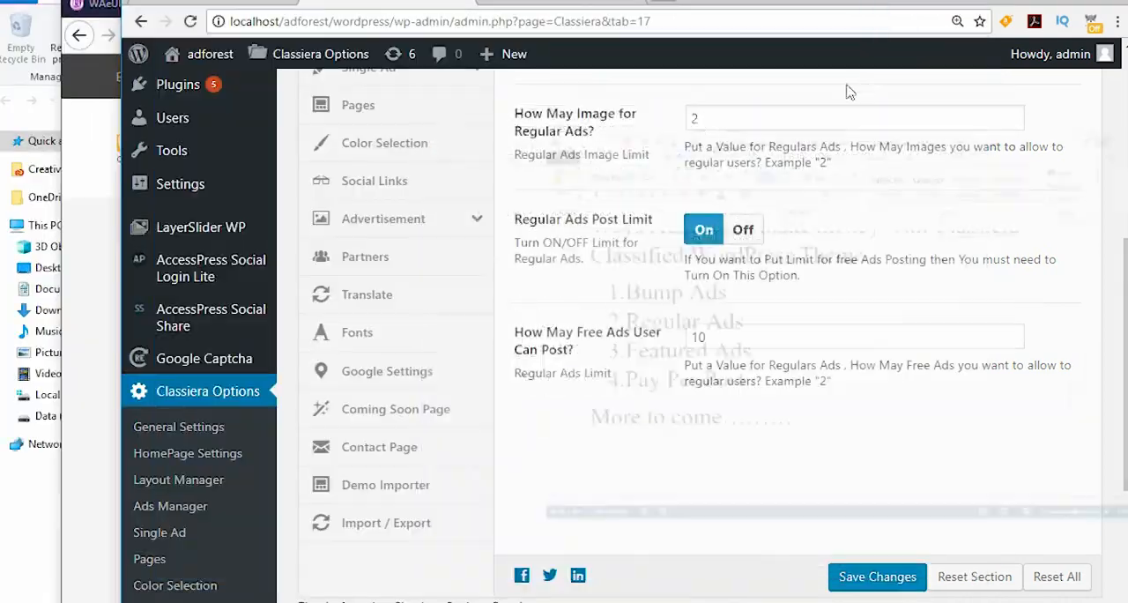
Step: Leave the pricing plans page in the member's browser and start posting a new ad
click(91, 176)
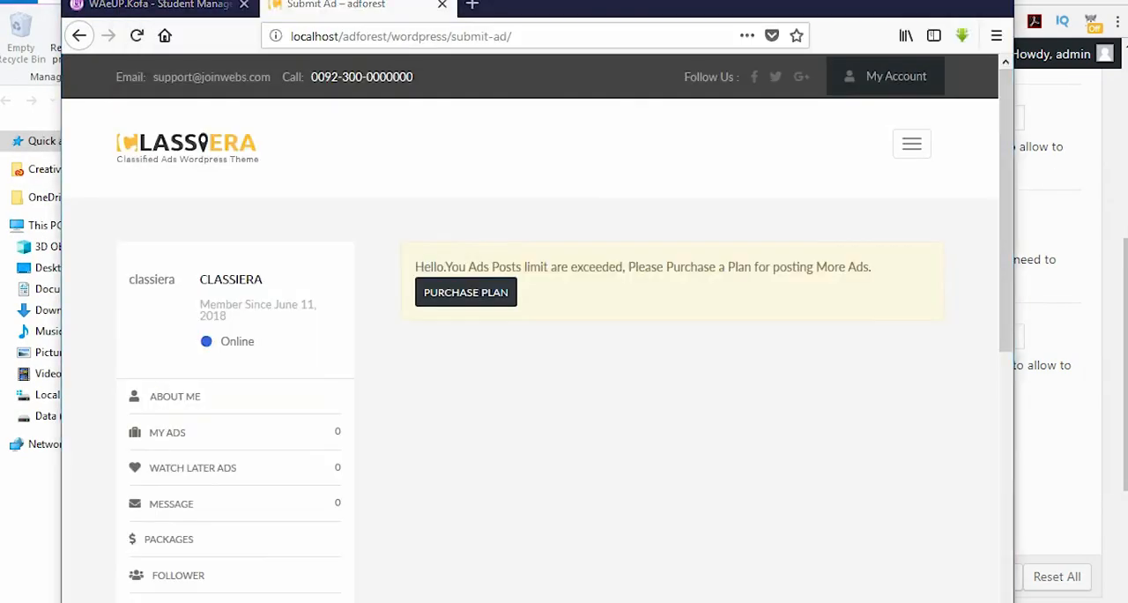
key(alt+Tab)
scroll(324, 214, up, 6)
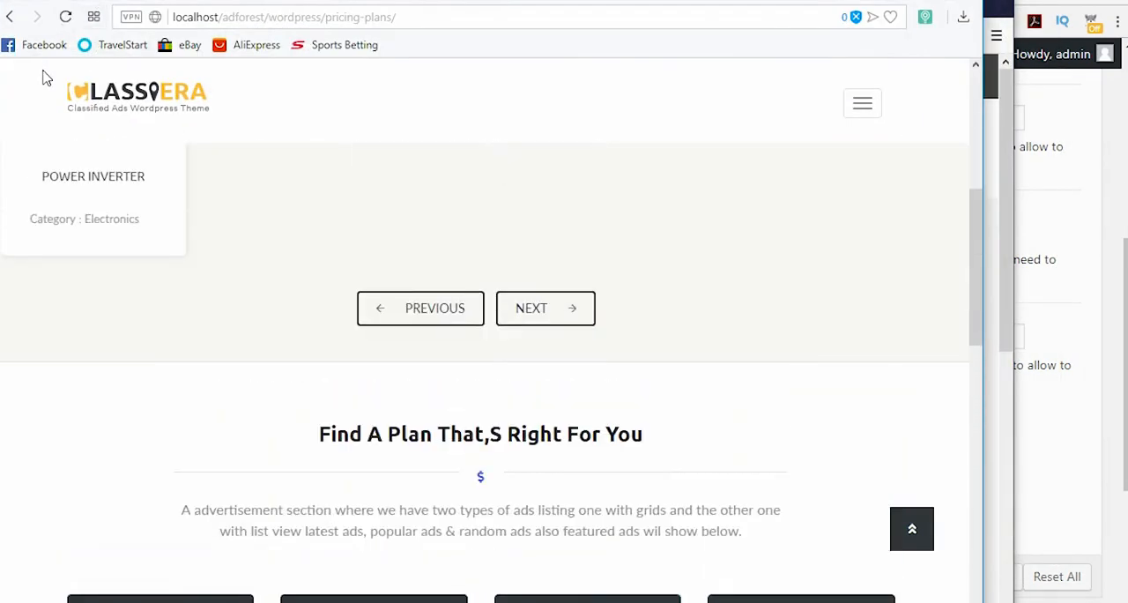
click(10, 17)
scroll(207, 474, down, 2)
click(179, 573)
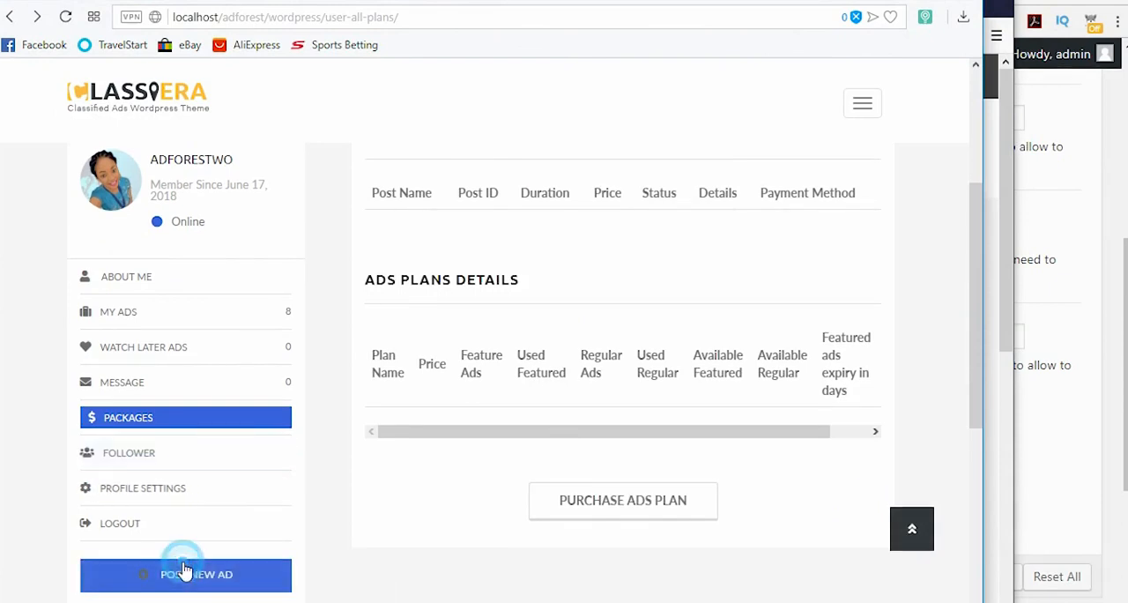
Step: Choose Automotive as the category for the new ad
scroll(198, 483, down, 1)
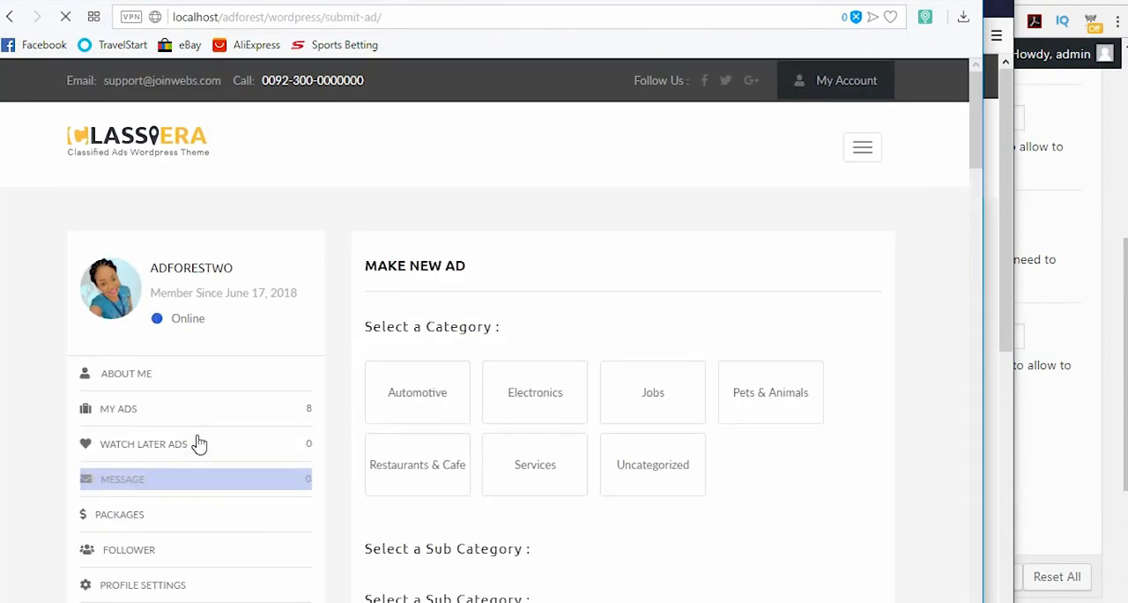
scroll(388, 498, down, 2)
scroll(407, 493, down, 1)
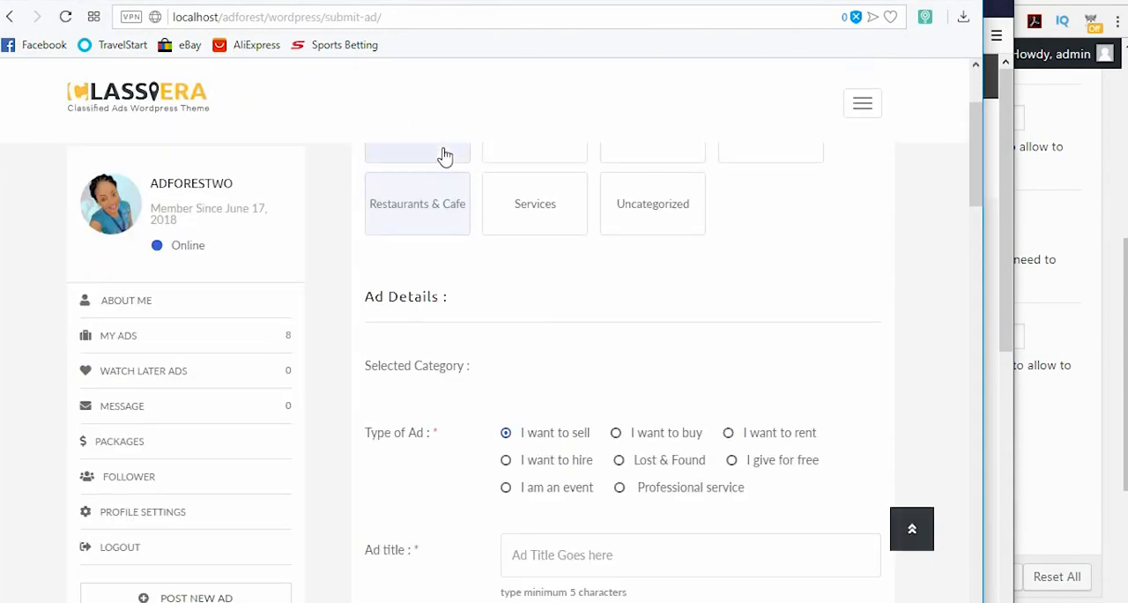
scroll(471, 352, up, 1)
click(428, 240)
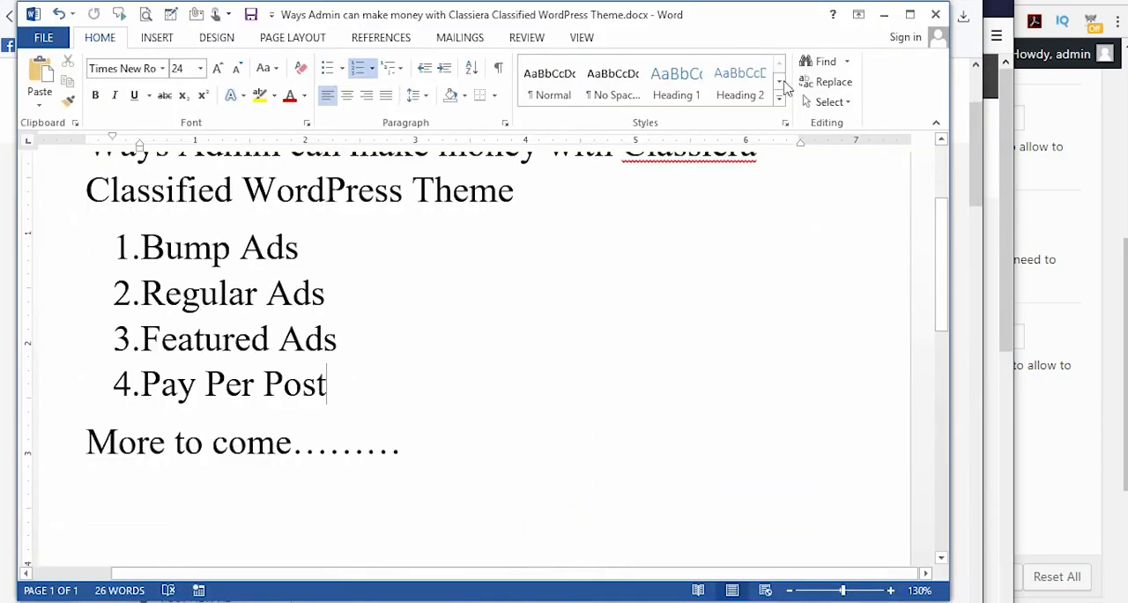
click(886, 17)
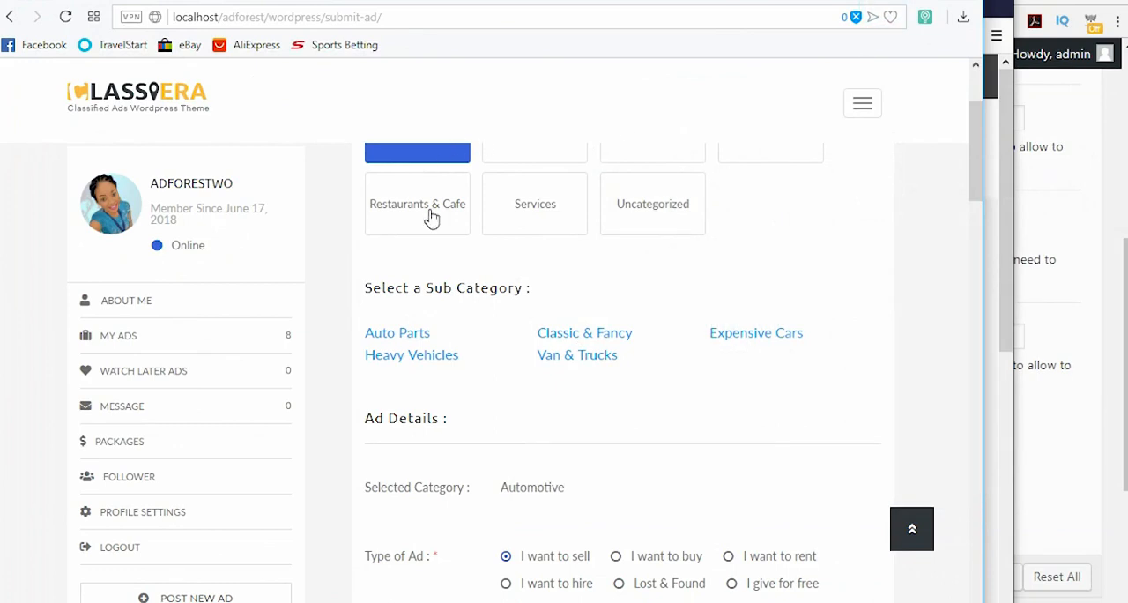
Step: Examine the ad post type section near the end of the ad form and highlight the Regular option
drag(977, 167, 987, 541)
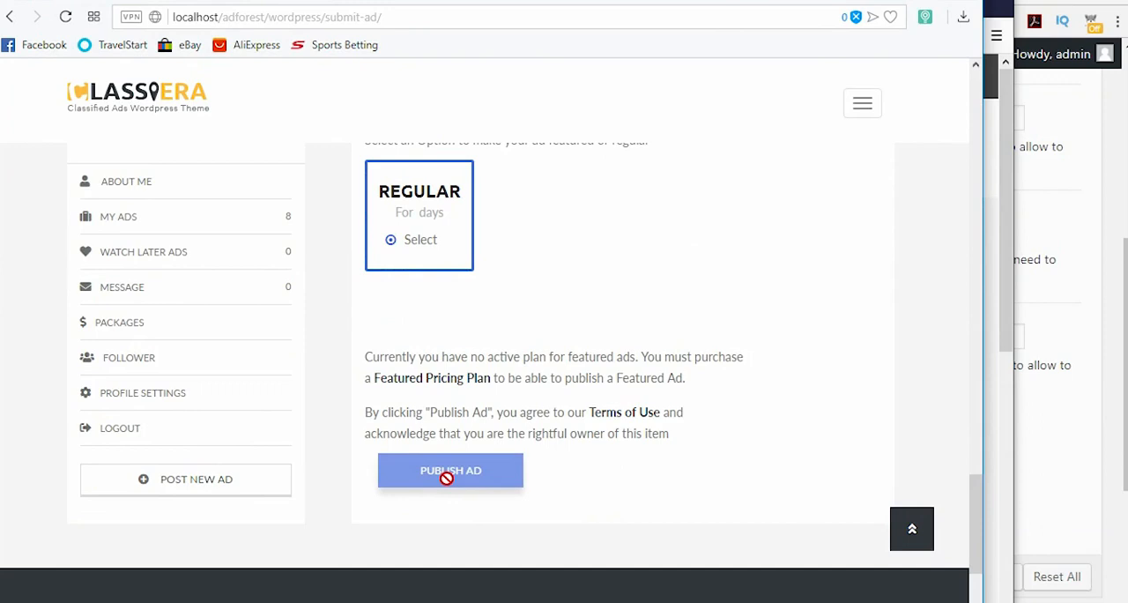
scroll(446, 477, up, 2)
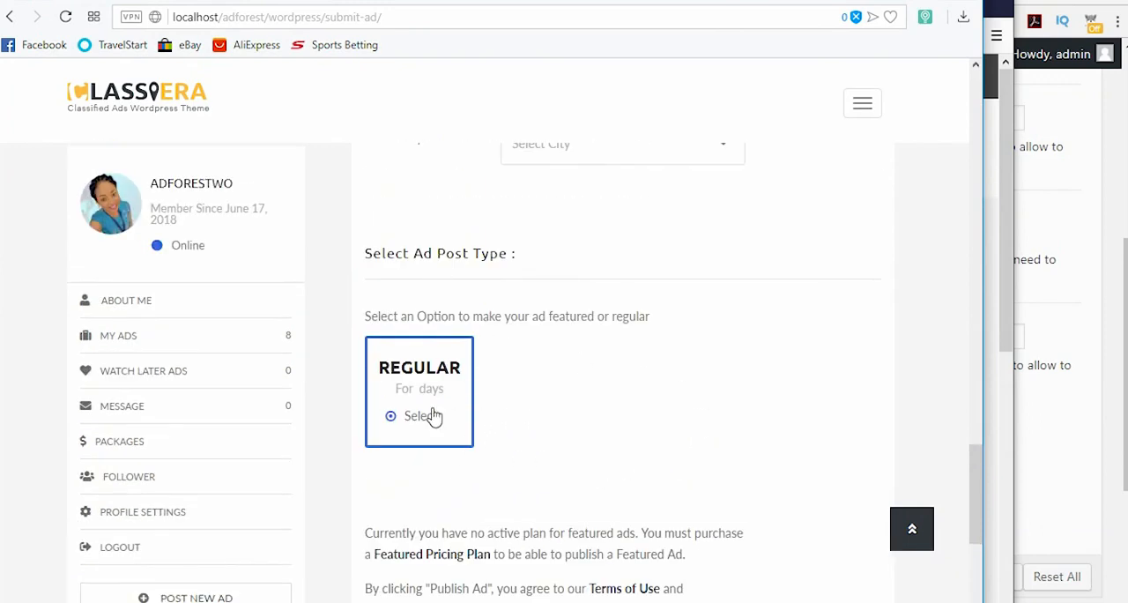
drag(380, 369, 465, 372)
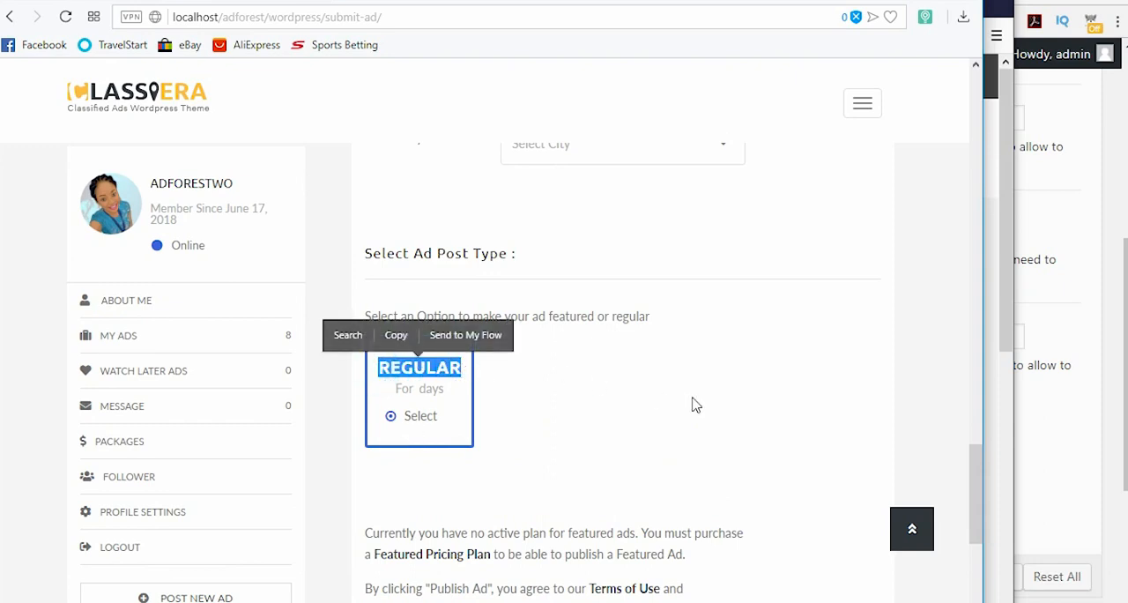
scroll(691, 404, up, 15)
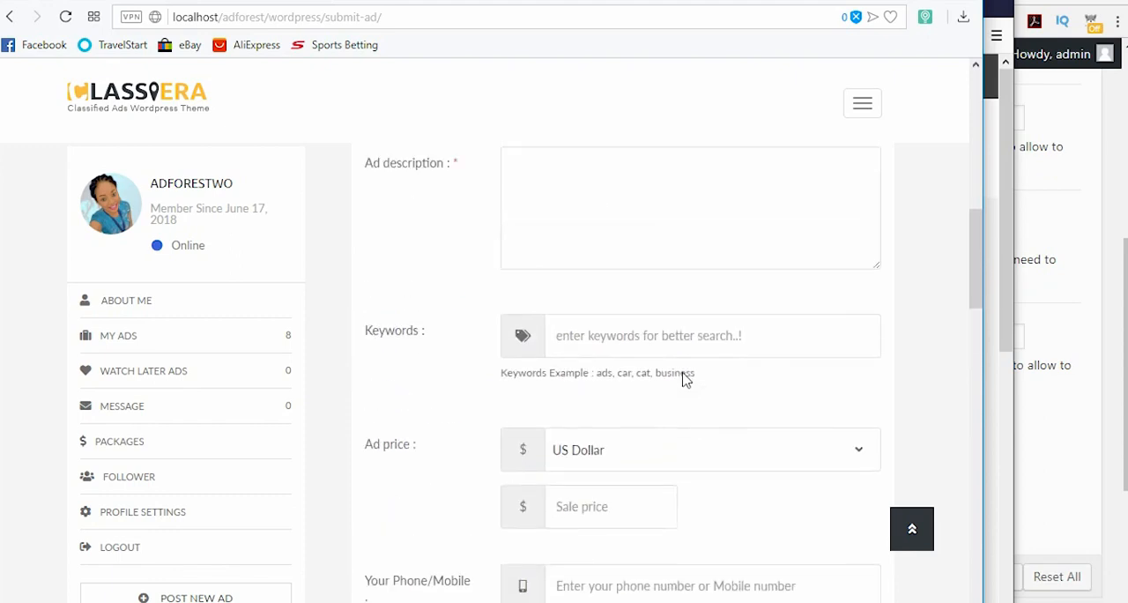
scroll(687, 377, up, 8)
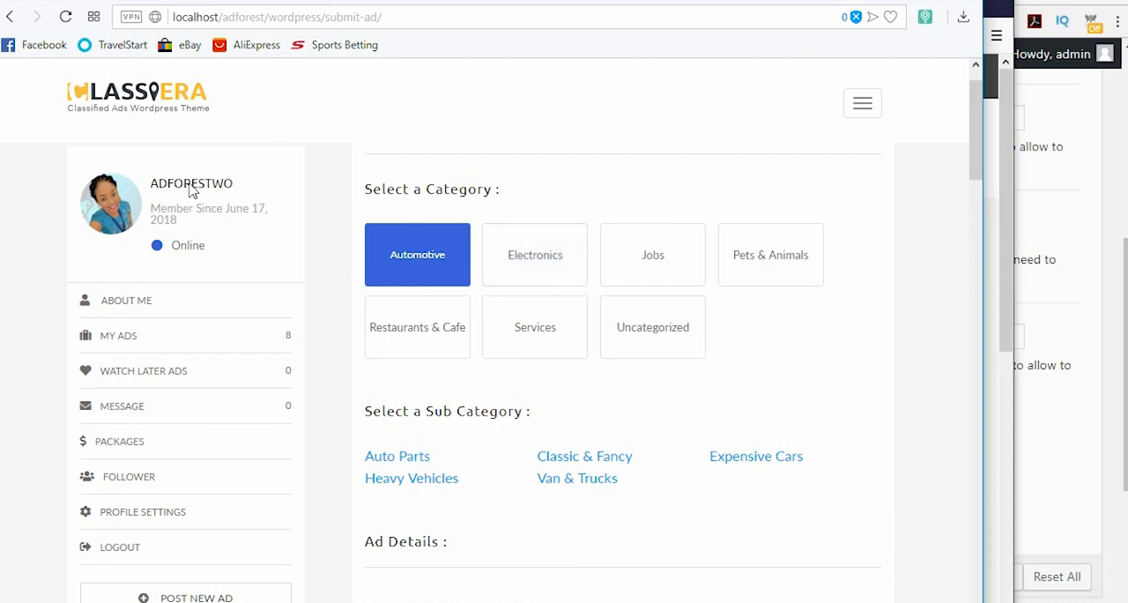
Step: Open the member's list of posted ads, and switch to the Classiera Options admin window in Chrome
click(139, 337)
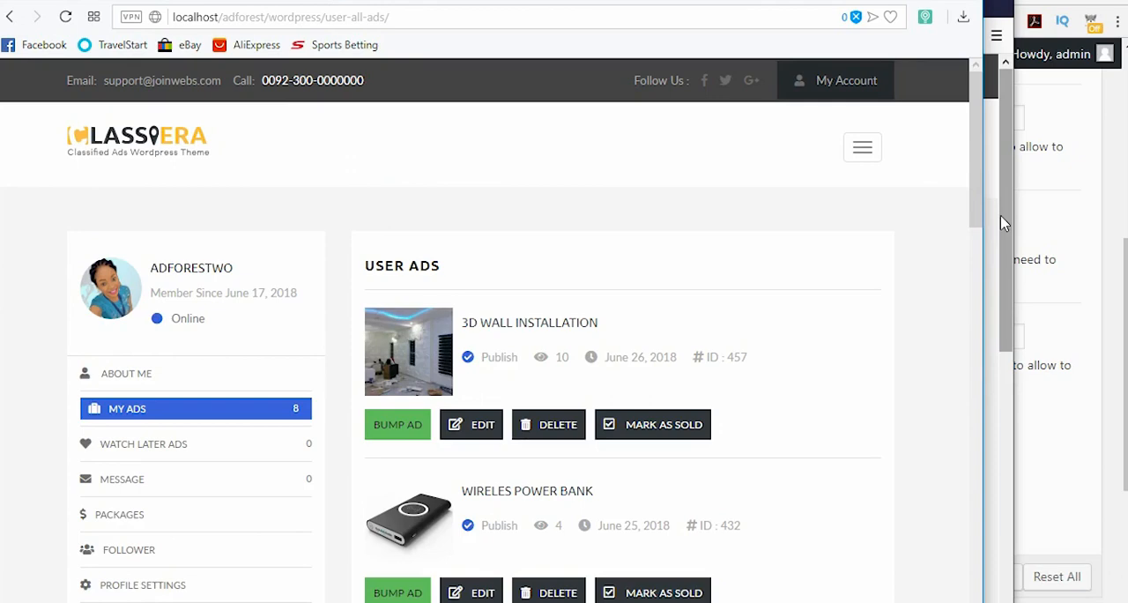
click(1127, 146)
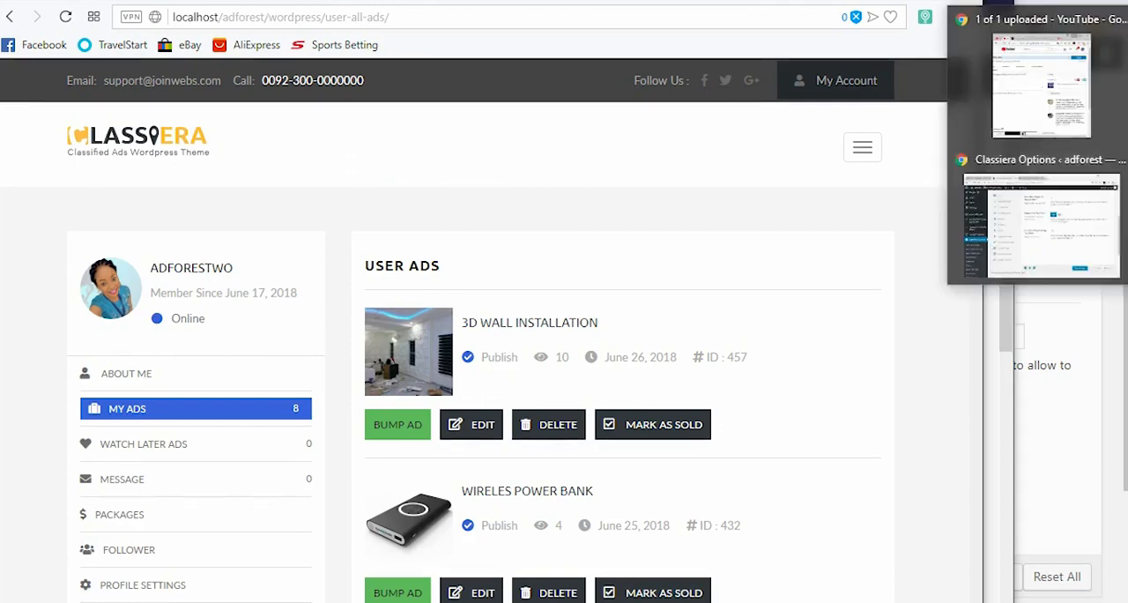
click(1035, 220)
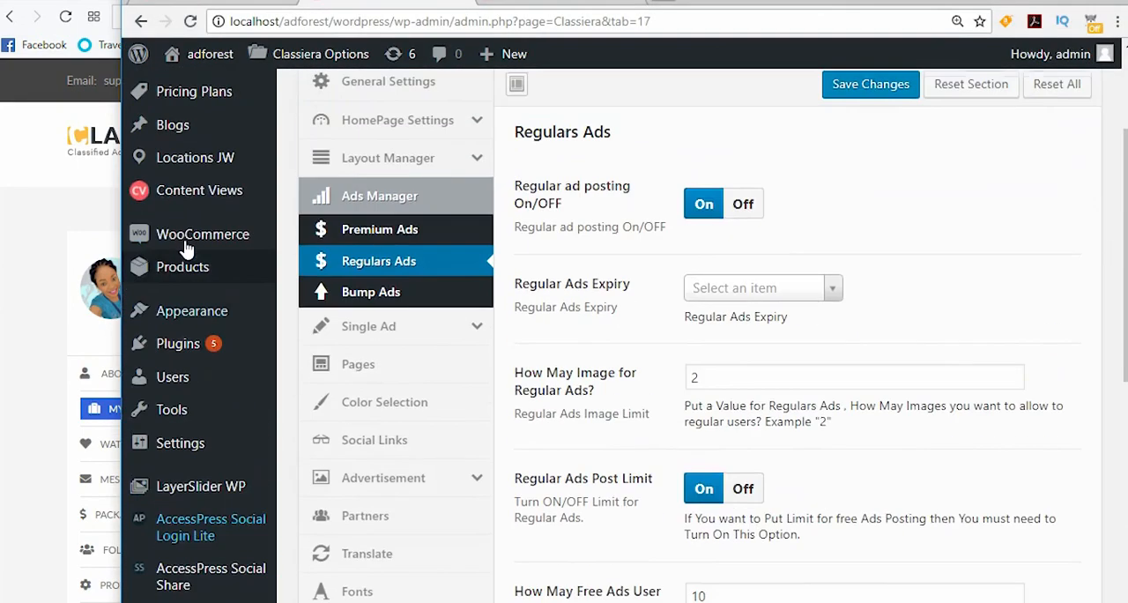
Step: Open the post categories page in a new browser tab and bring up the admin's Posts list
scroll(186, 250, up, 3)
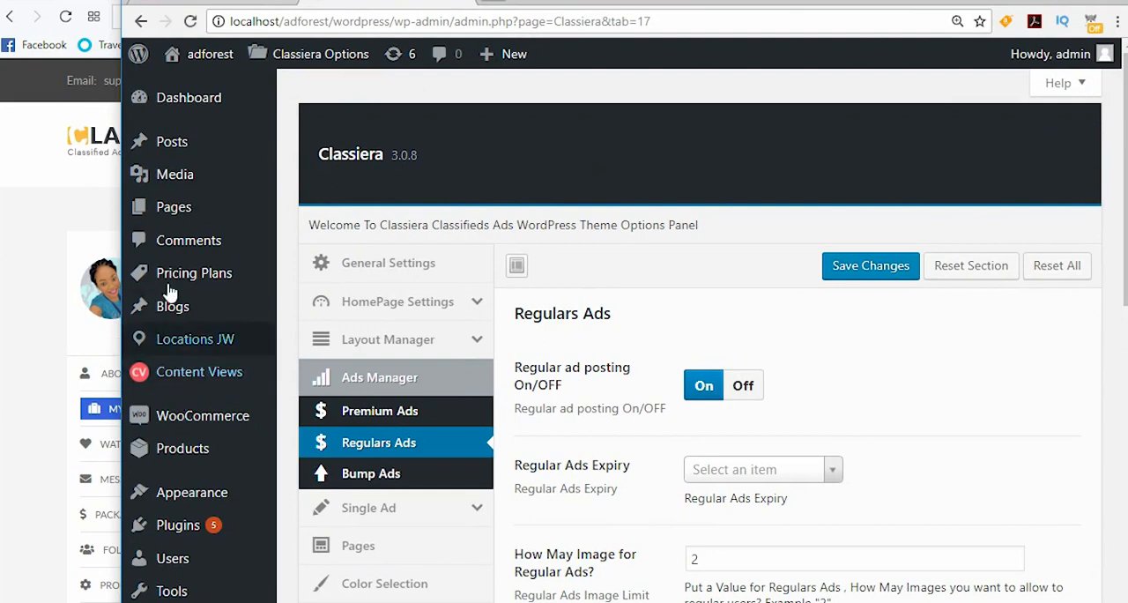
mouse_move(181, 146)
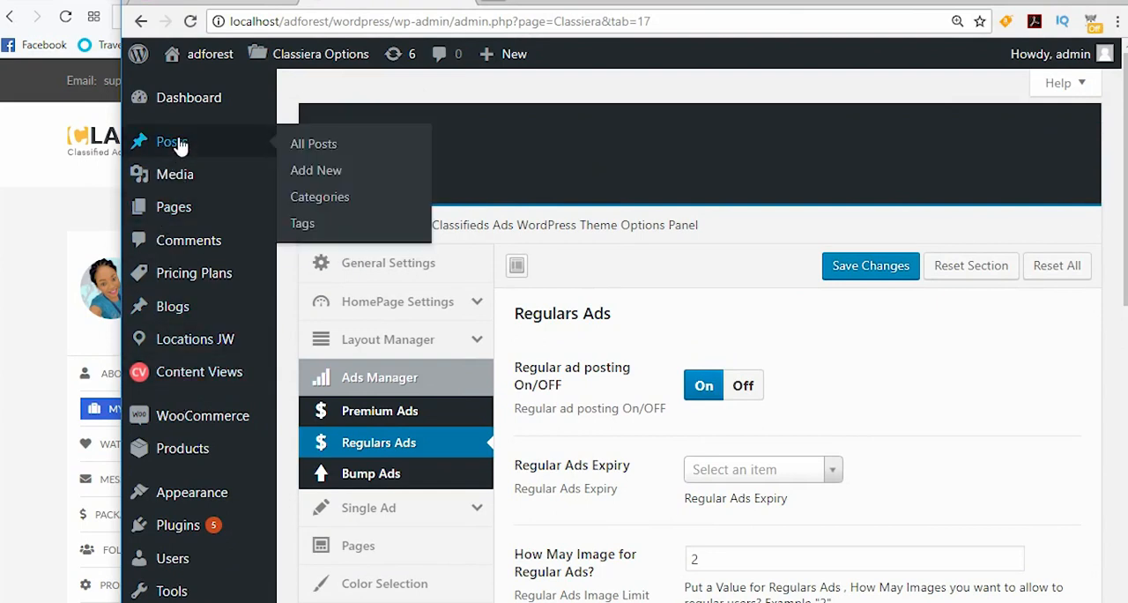
right_click(301, 199)
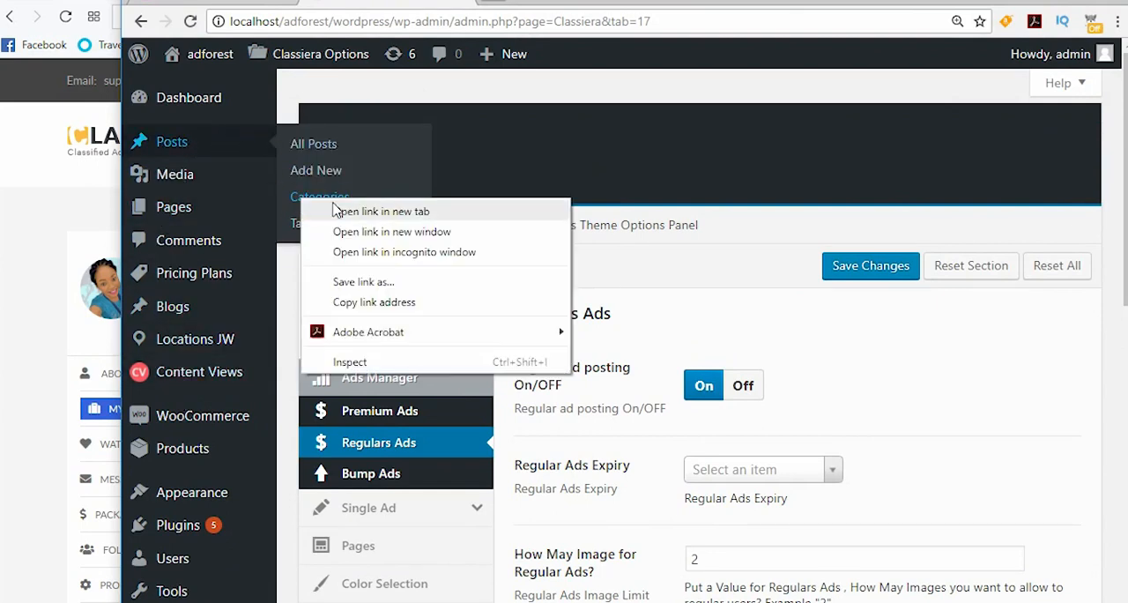
click(337, 211)
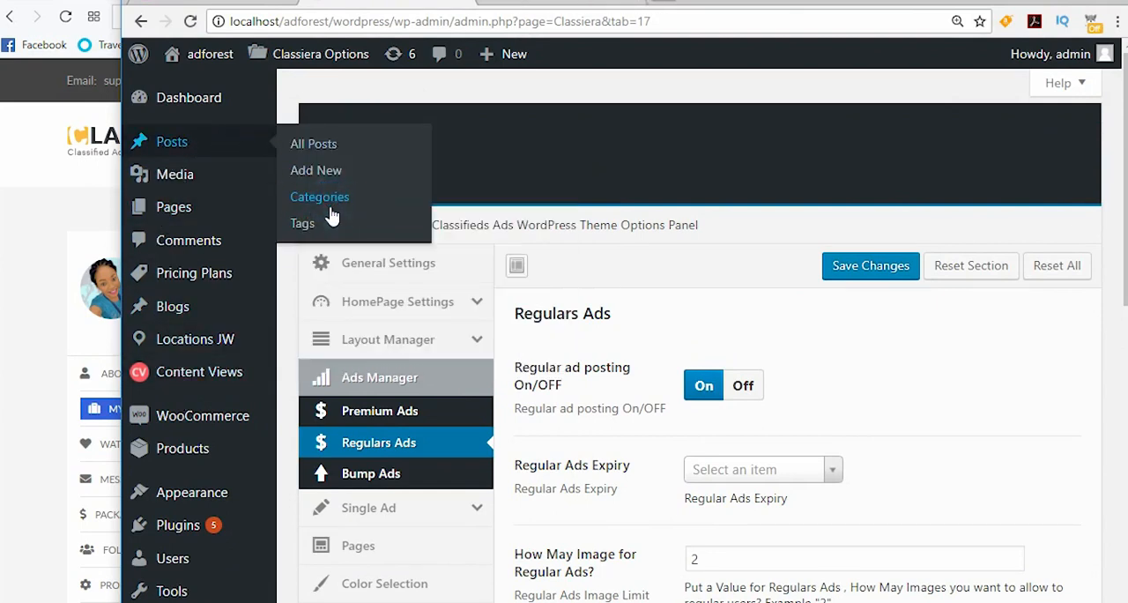
click(520, 5)
click(225, 10)
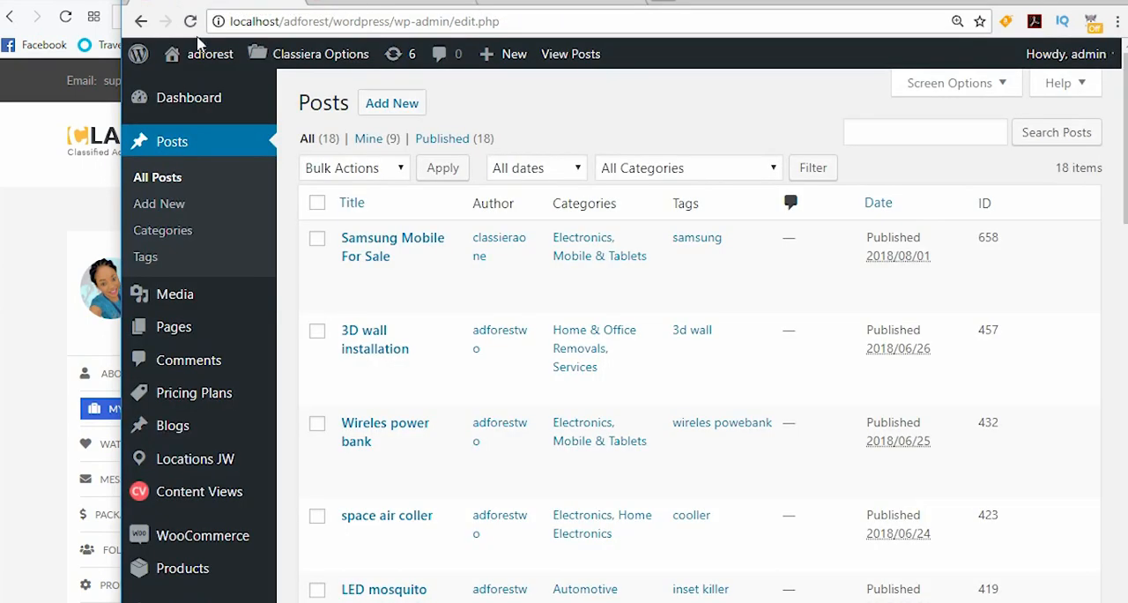
Step: Open the page for adding a new product in a new browser tab
mouse_move(176, 326)
scroll(181, 370, down, 2)
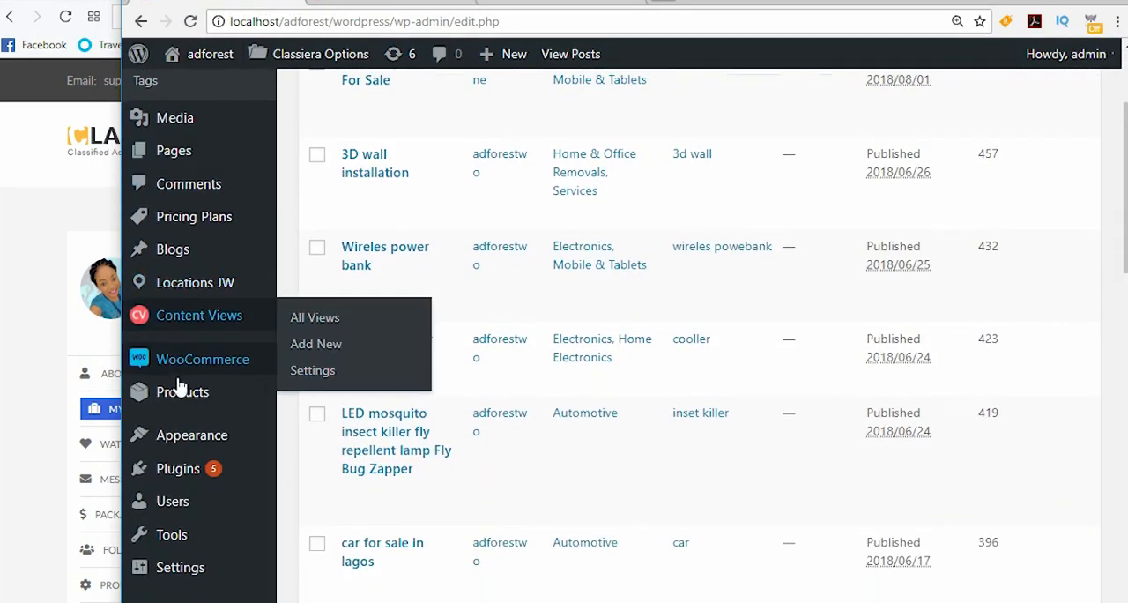
mouse_move(177, 394)
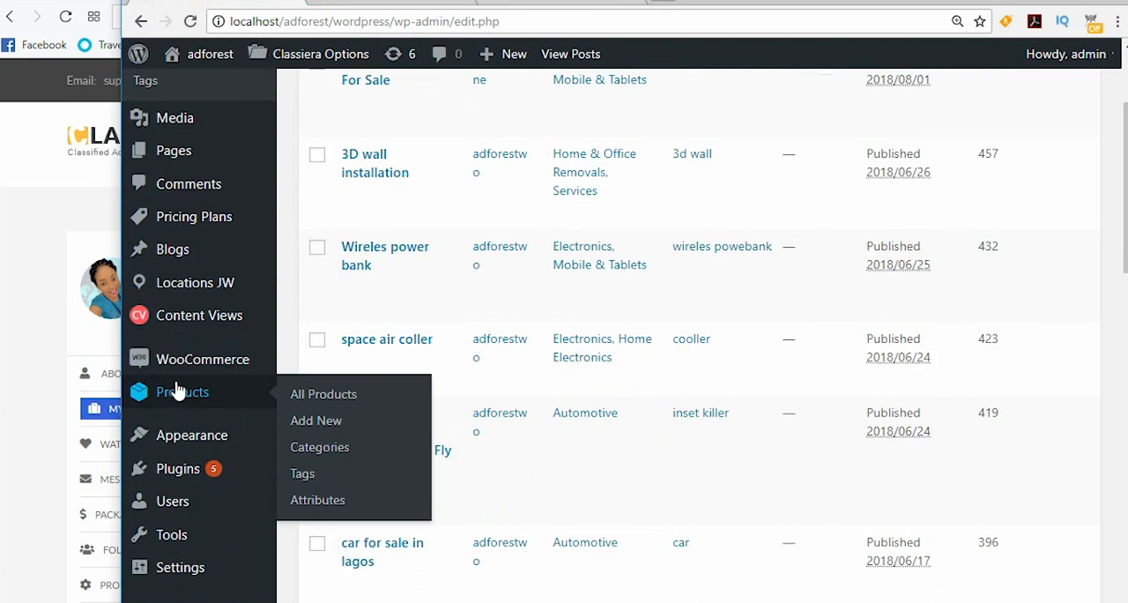
right_click(308, 425)
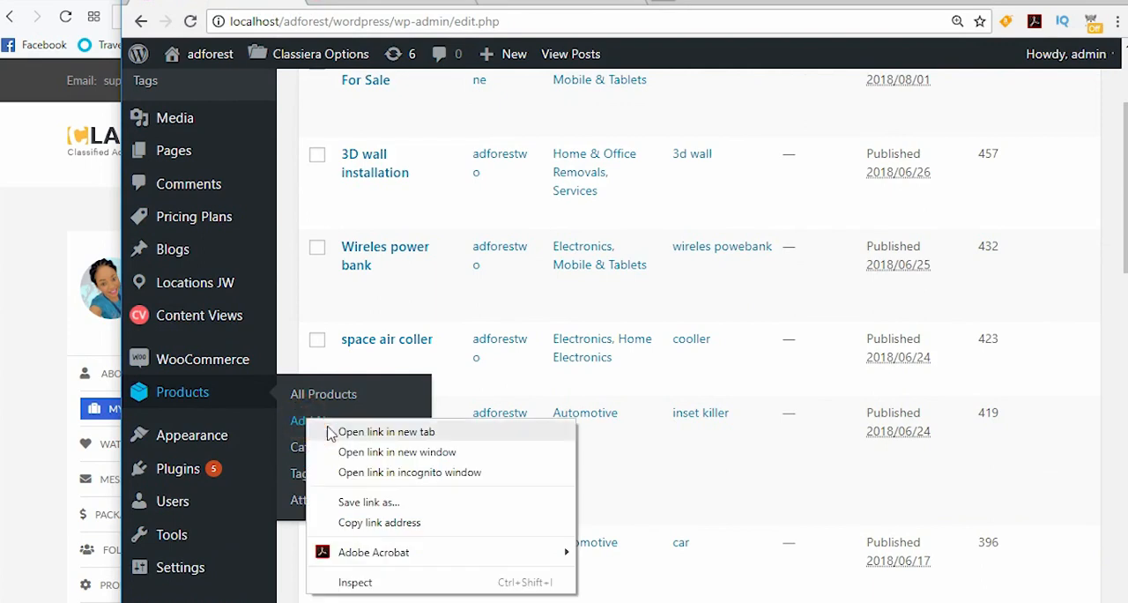
click(321, 432)
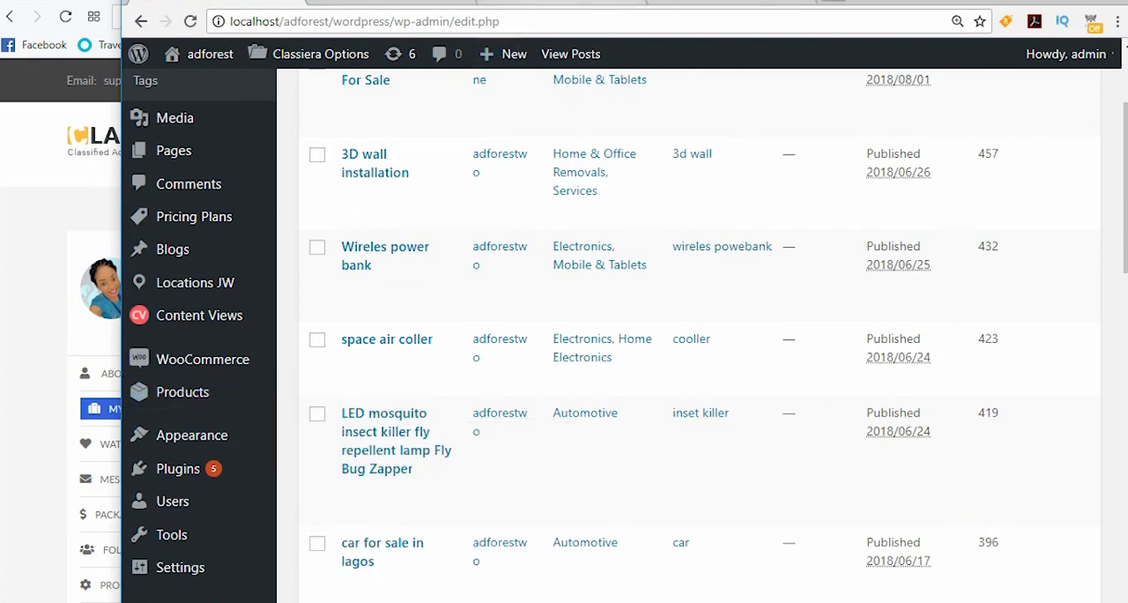
Step: Bring up the admin's Categories page, switch back to the front-end ad submission form and select the Electronics category
click(510, 5)
click(705, 2)
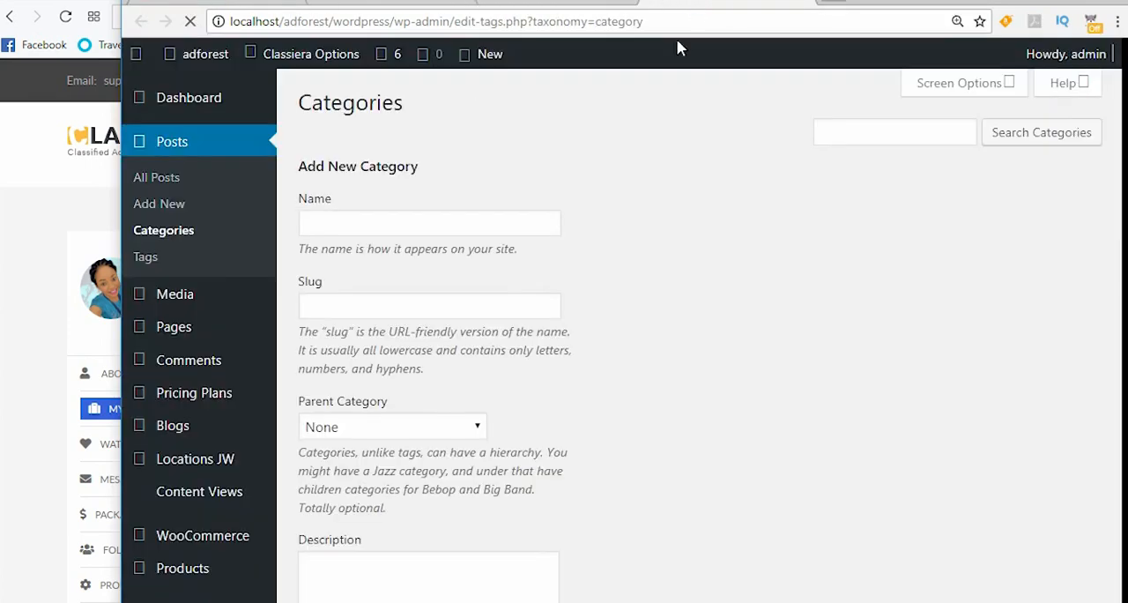
key(alt+Tab)
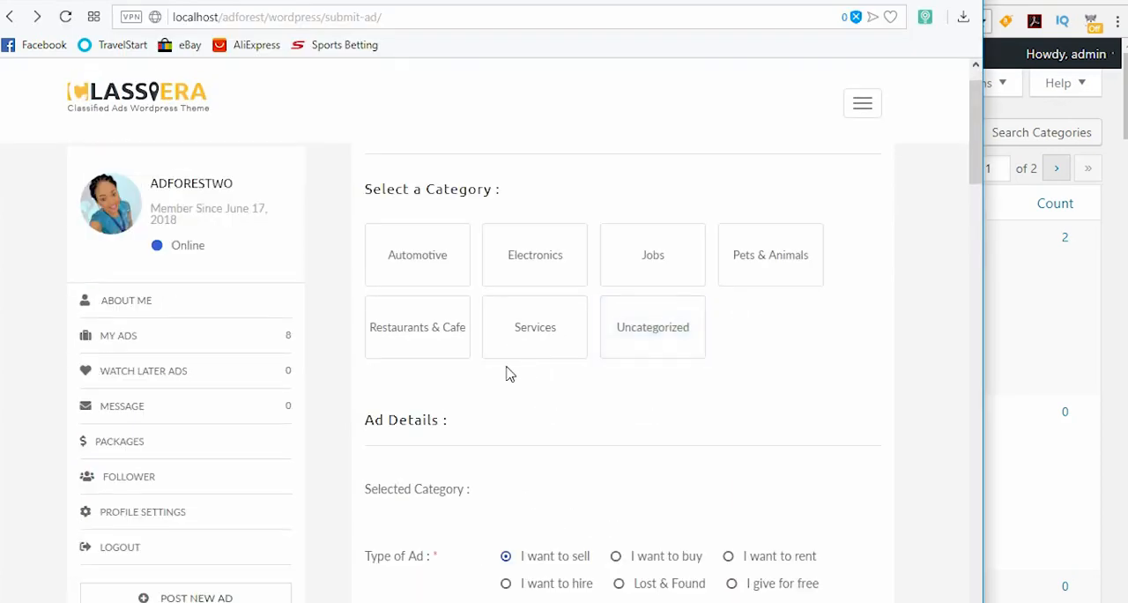
scroll(549, 264, down, 1)
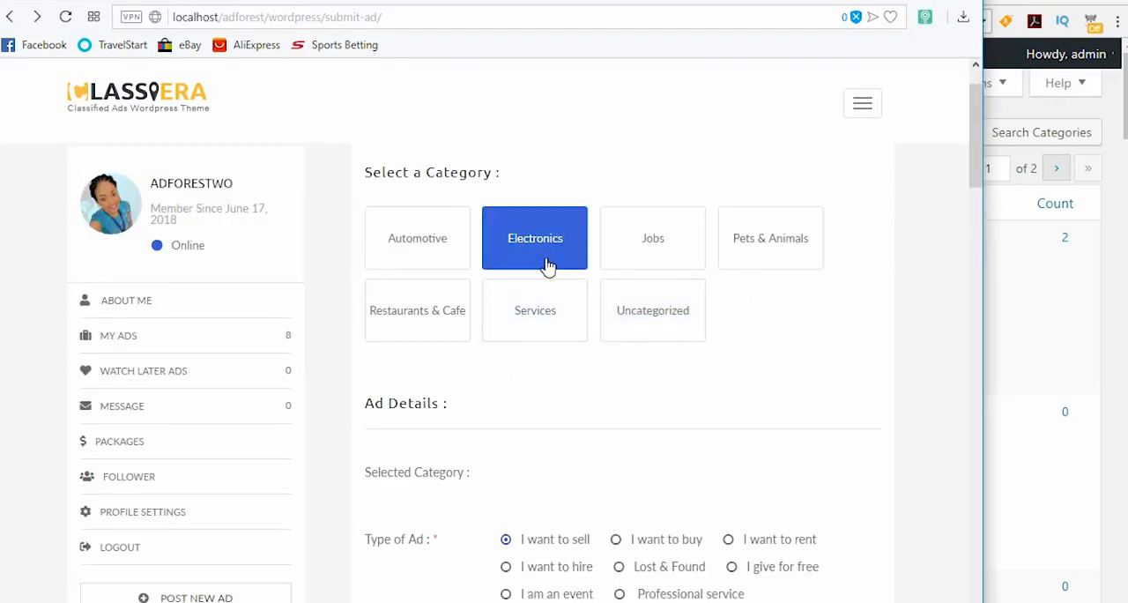
scroll(540, 255, up, 1)
click(535, 257)
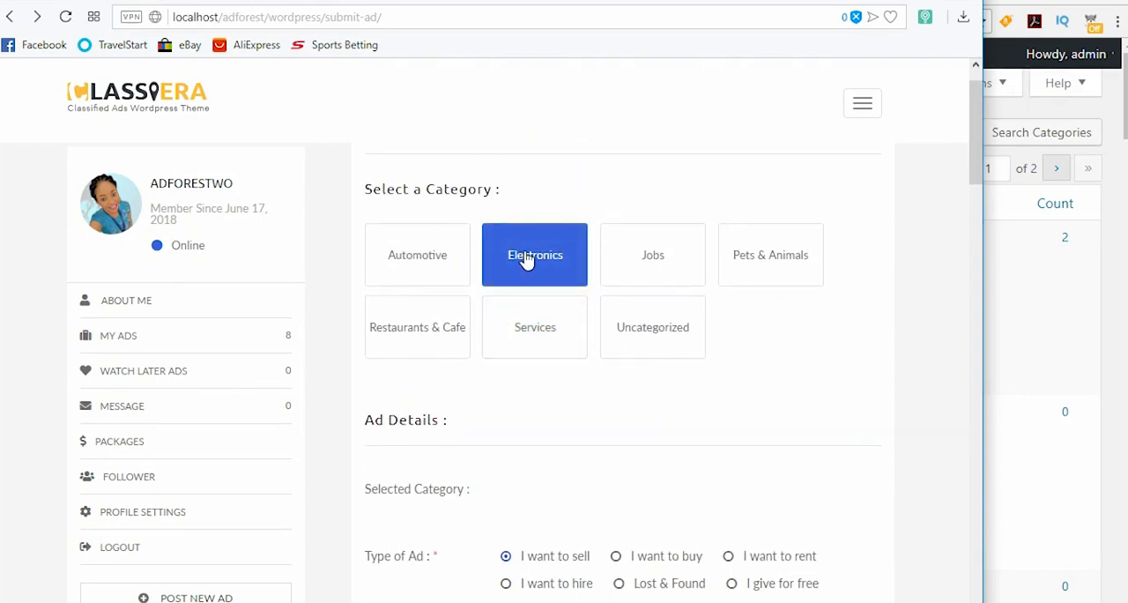
click(526, 263)
Step: Examine the ad form for the Electronics category, from the ad details down to the featured or regular options
scroll(526, 266, down, 1)
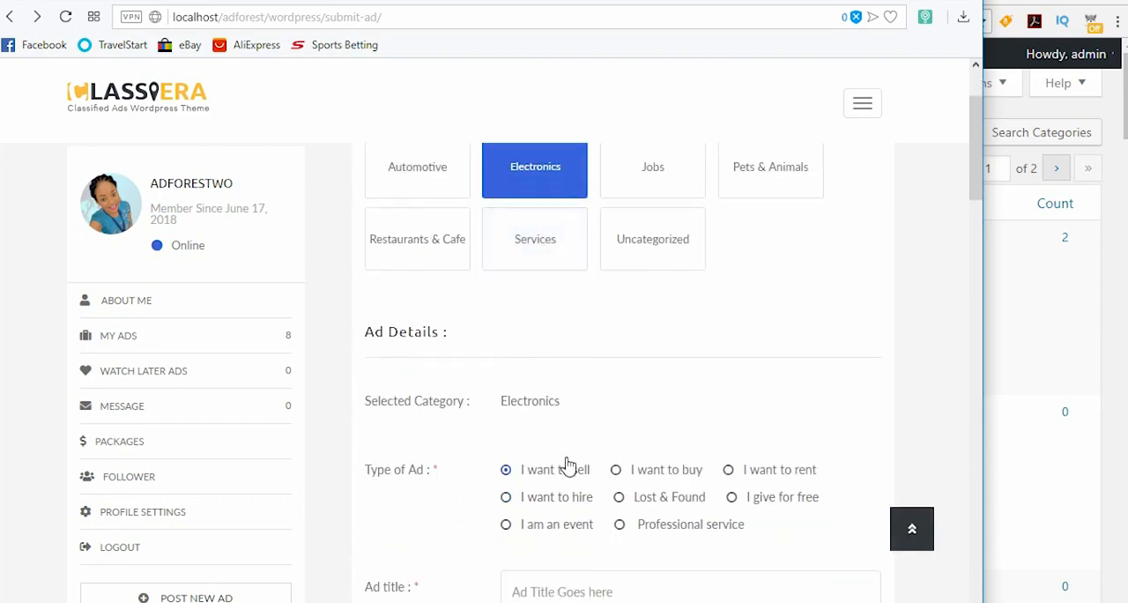
drag(973, 169, 950, 548)
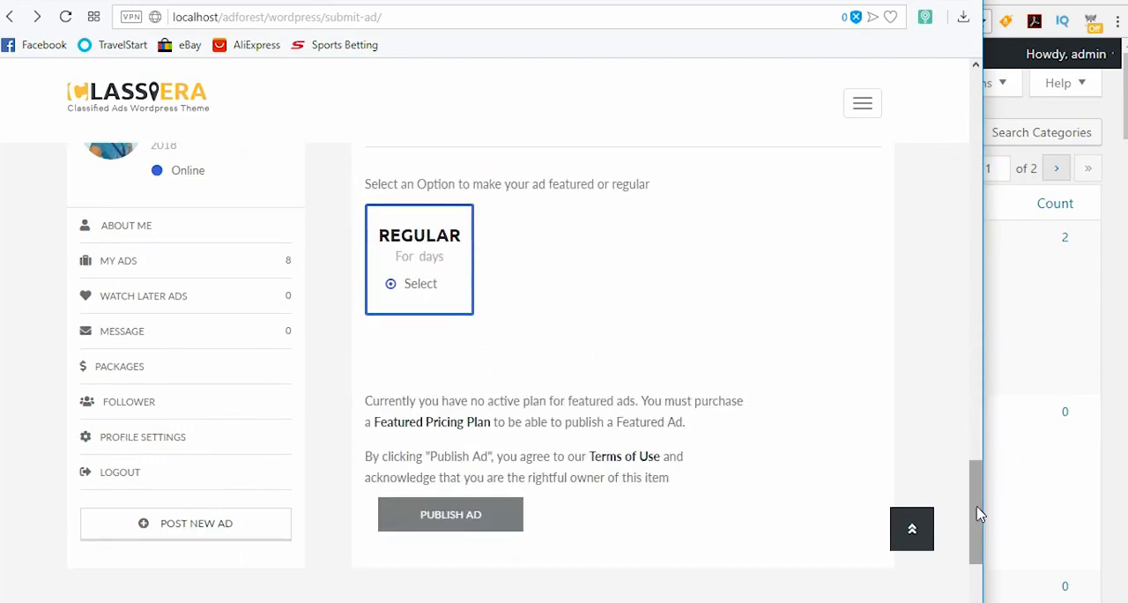
drag(976, 509, 974, 154)
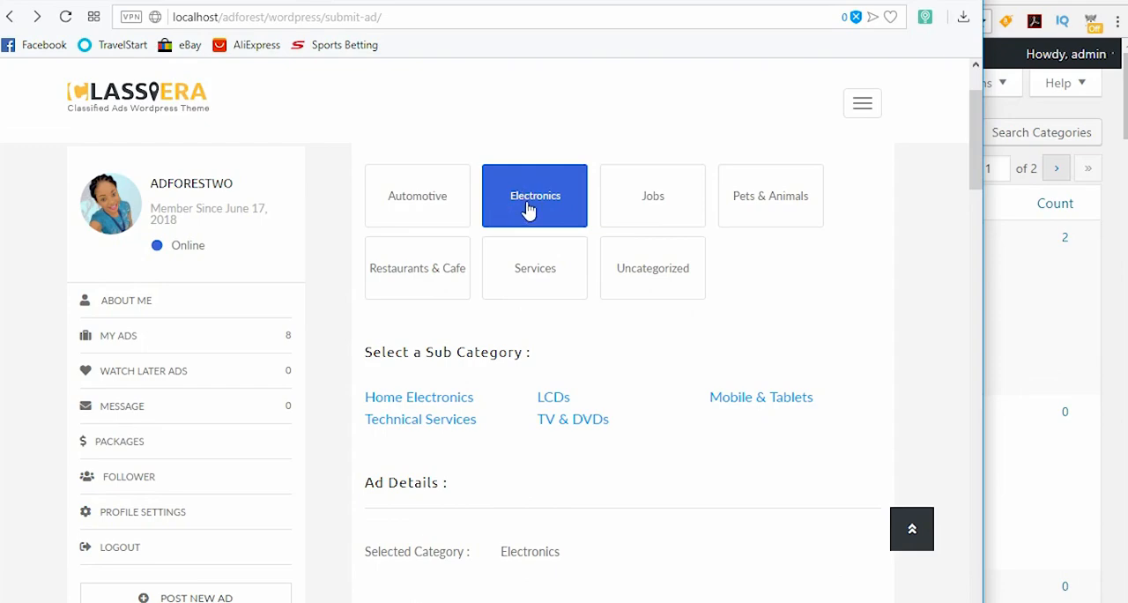
Step: Switch to the admin window in Chrome and open the Electronics post category for editing
click(1107, 278)
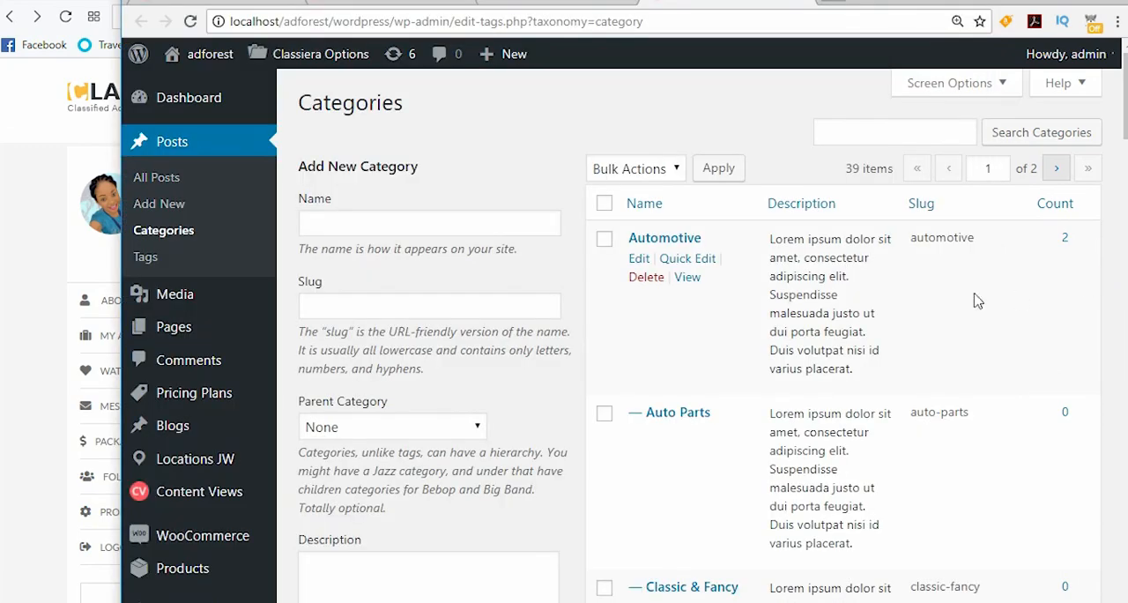
scroll(667, 373, down, 8)
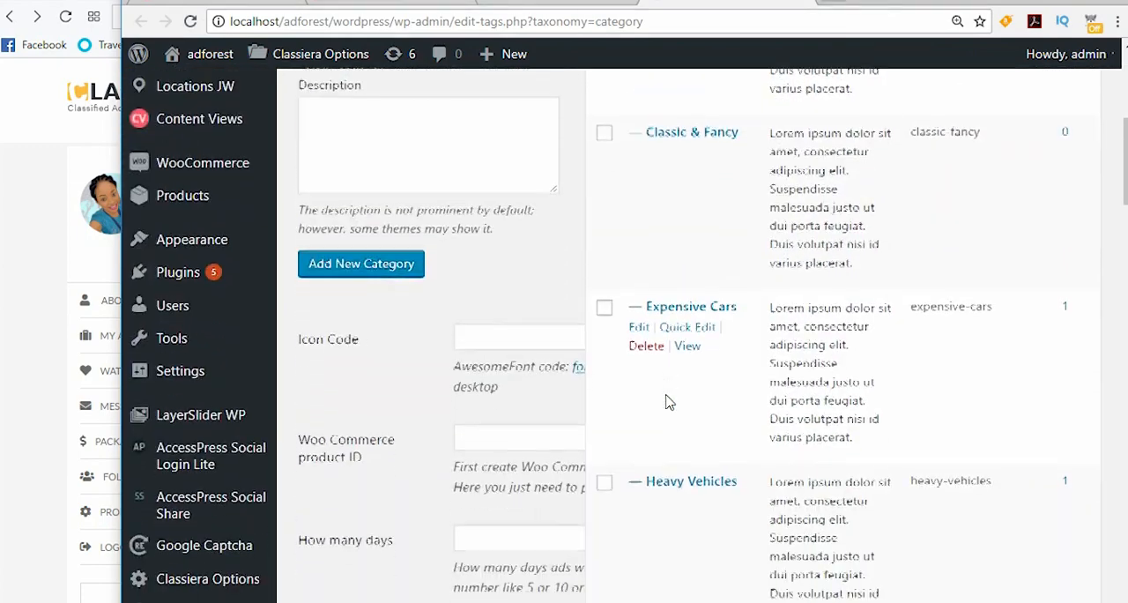
scroll(667, 398, down, 3)
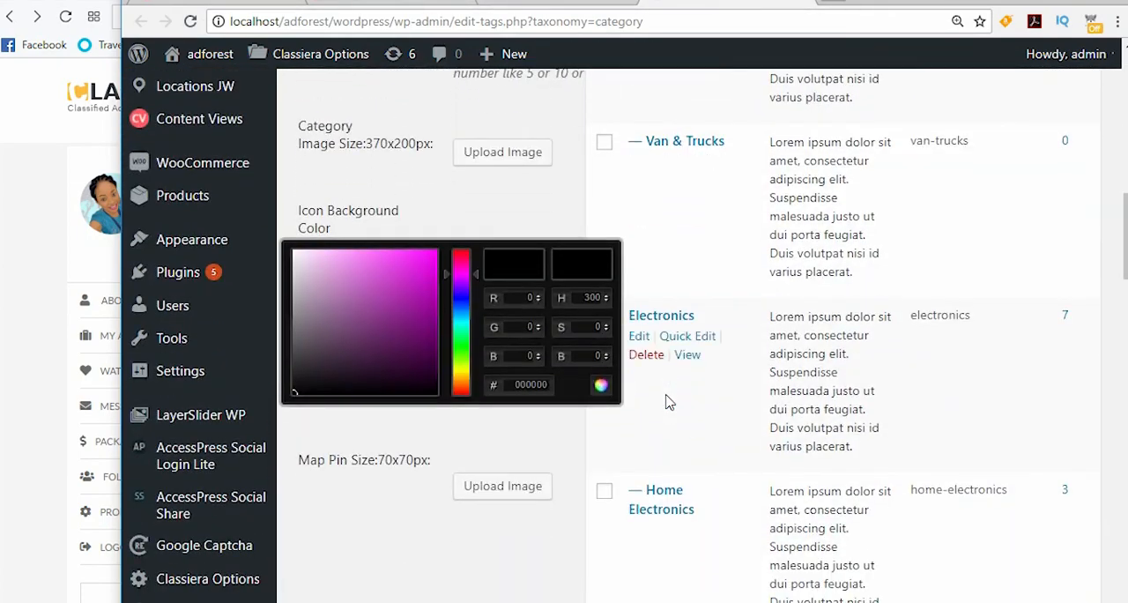
scroll(657, 335, down, 1)
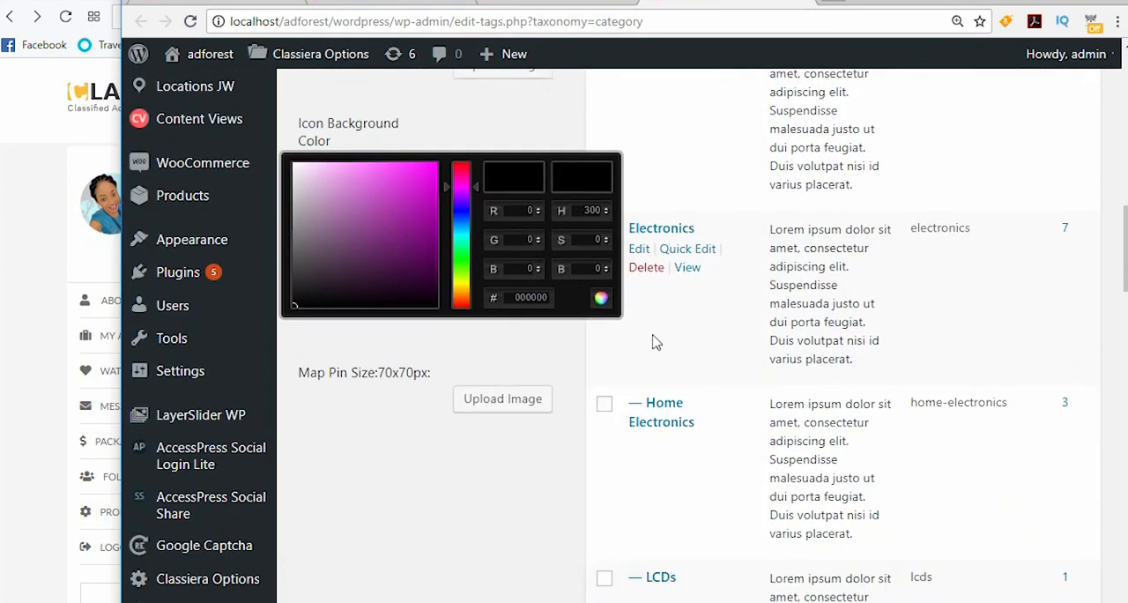
click(640, 250)
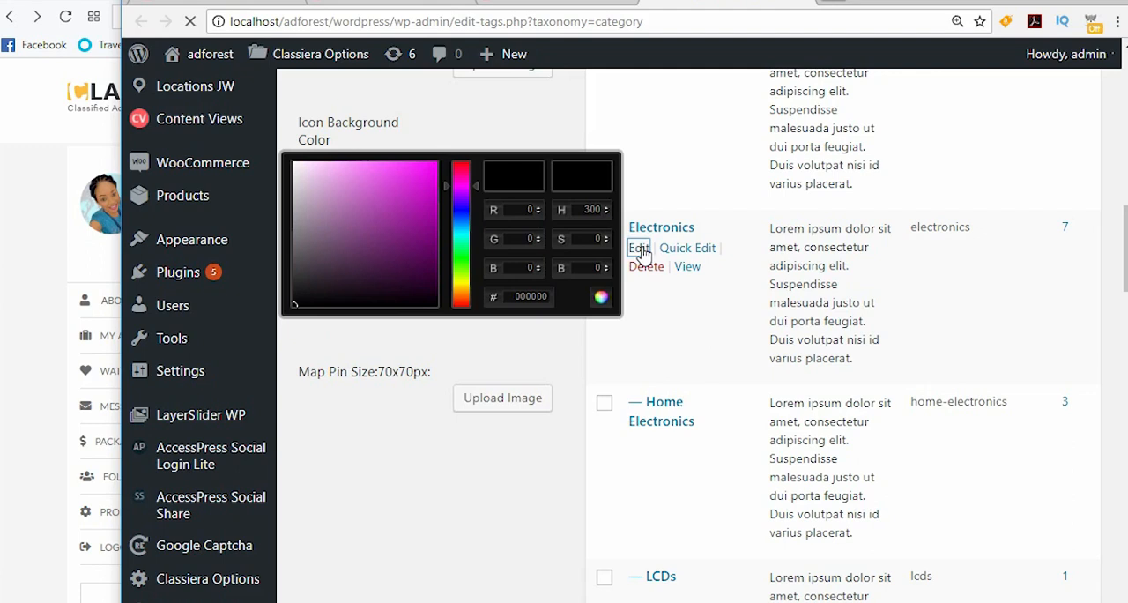
Step: Return to the new product page, widen the browser window and name the product Electronics
click(541, 3)
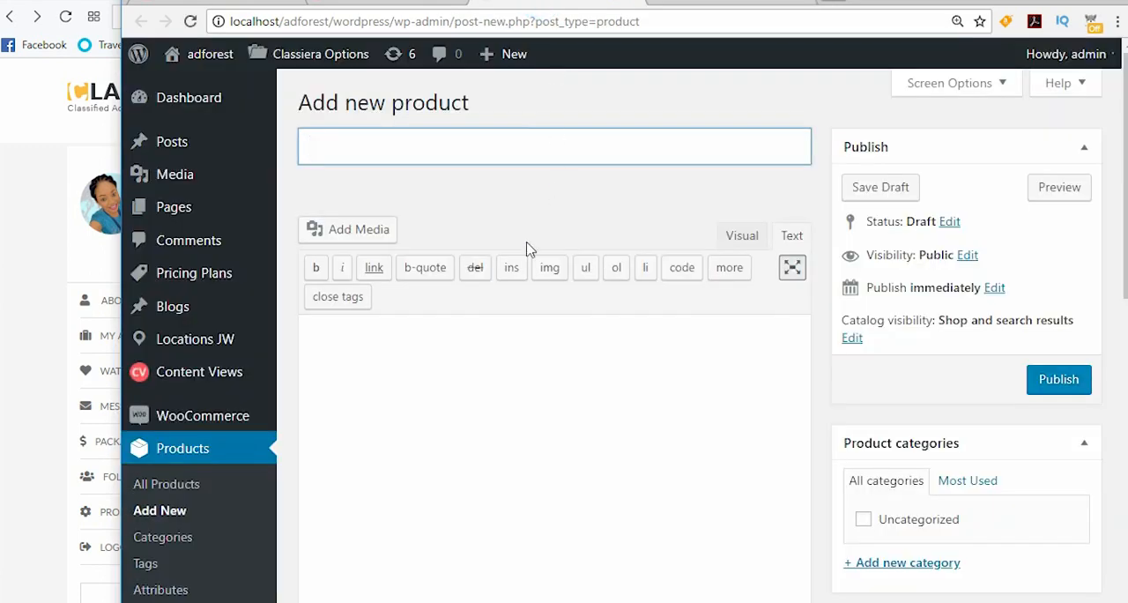
drag(120, 141, 0, 309)
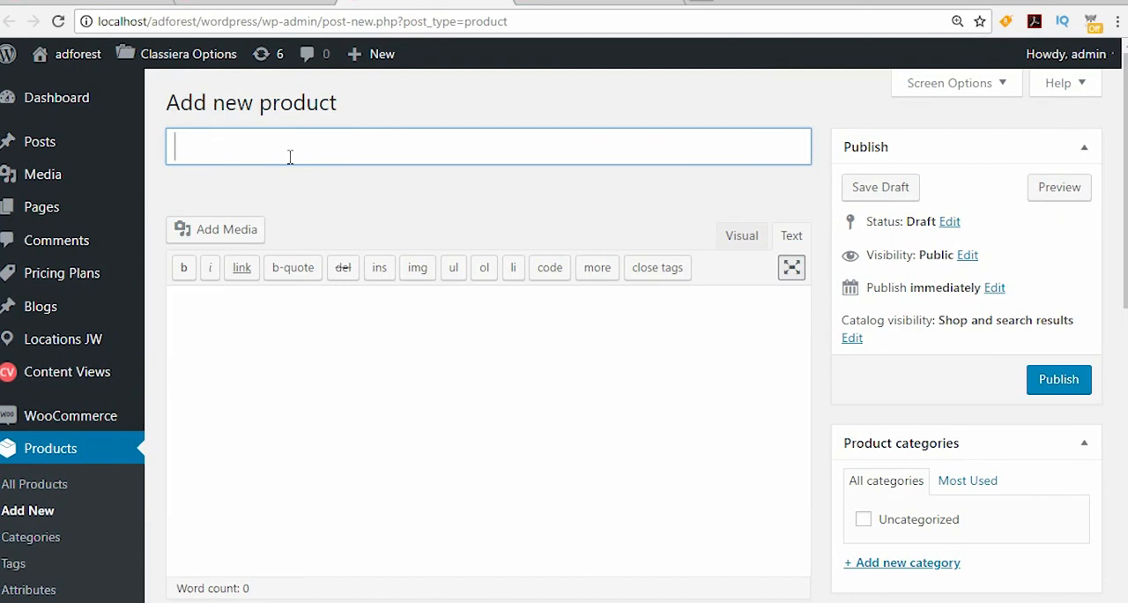
text(Electronics)
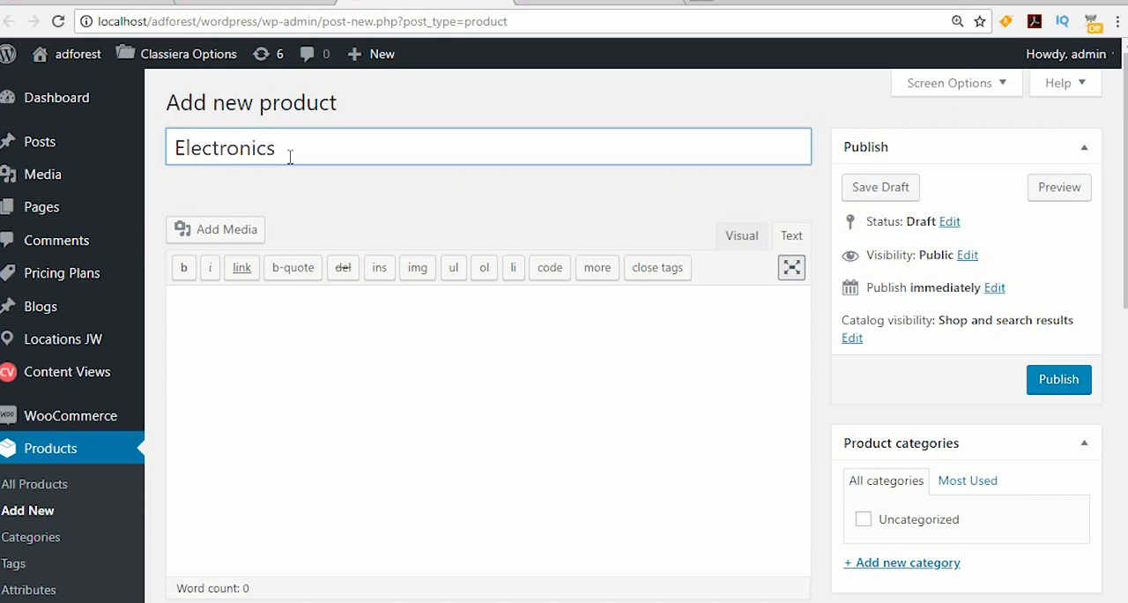
Step: Show the product's visibility options and set its catalog visibility to Hidden
scroll(793, 282, down, 1)
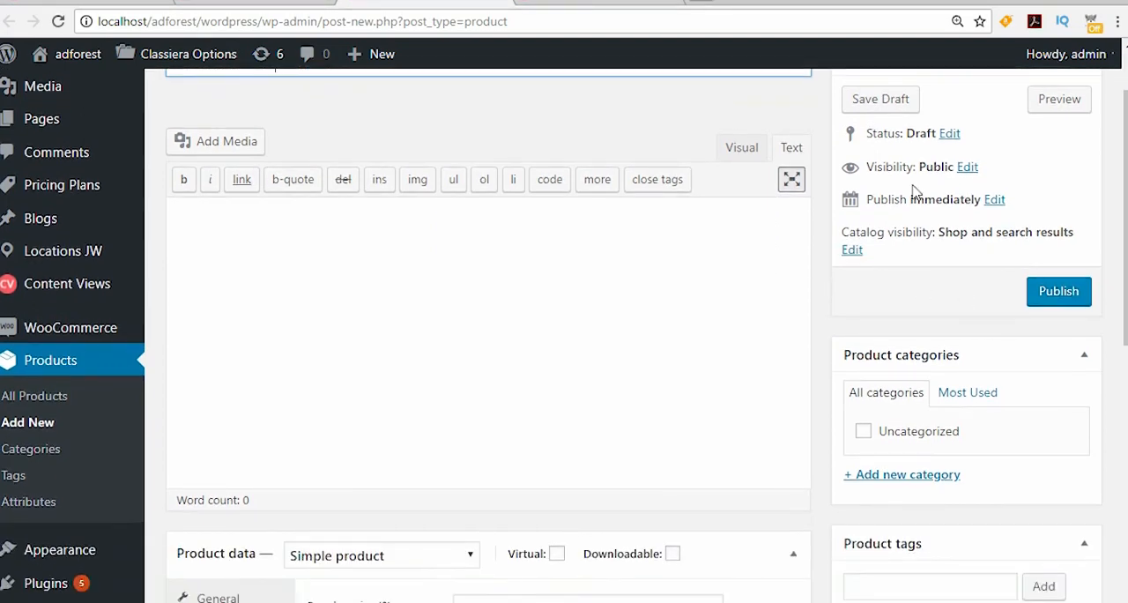
click(967, 172)
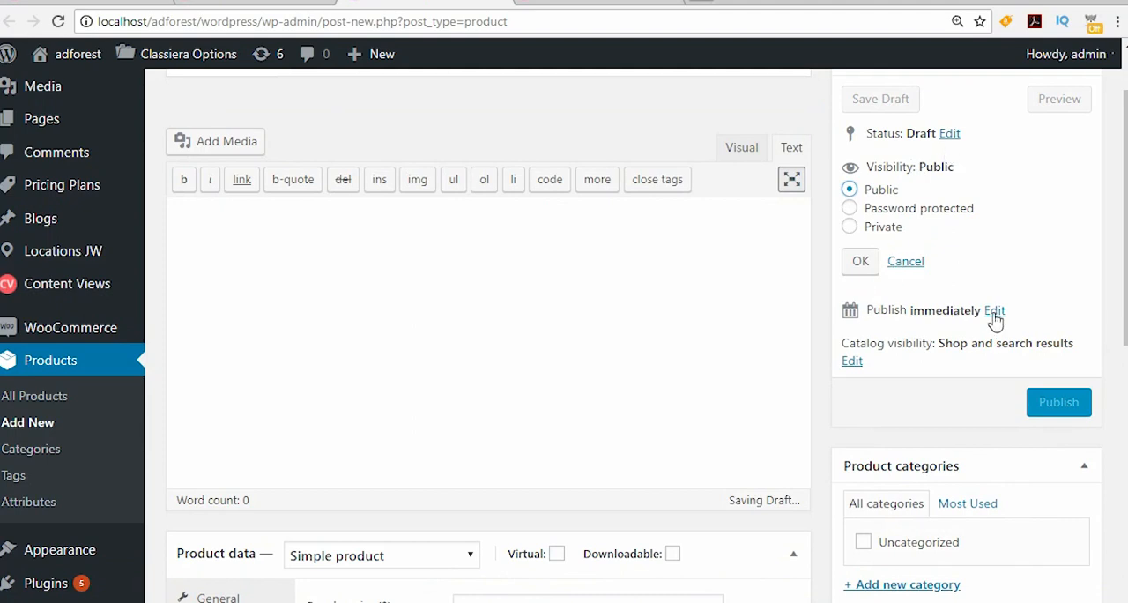
click(859, 362)
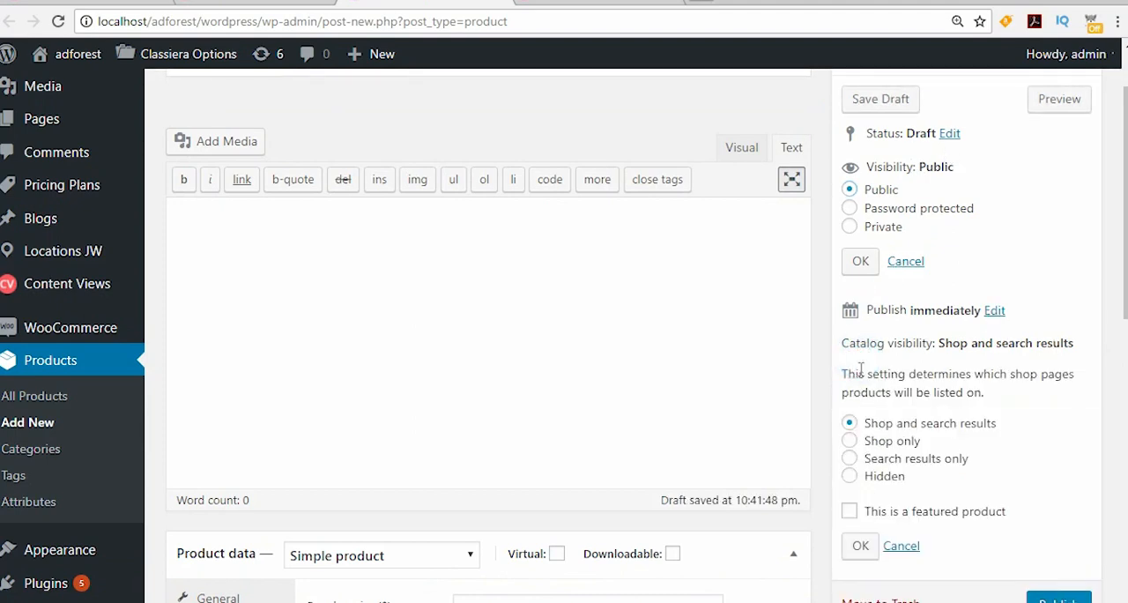
click(850, 476)
click(860, 550)
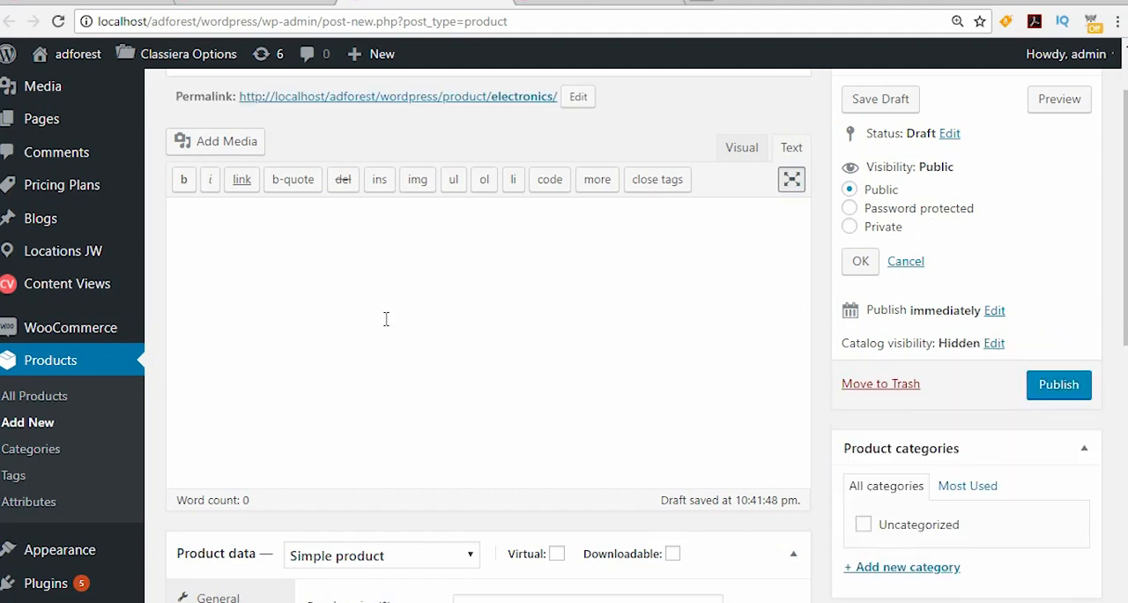
Step: Set the Electronics product's regular price to $10
scroll(388, 378, down, 2)
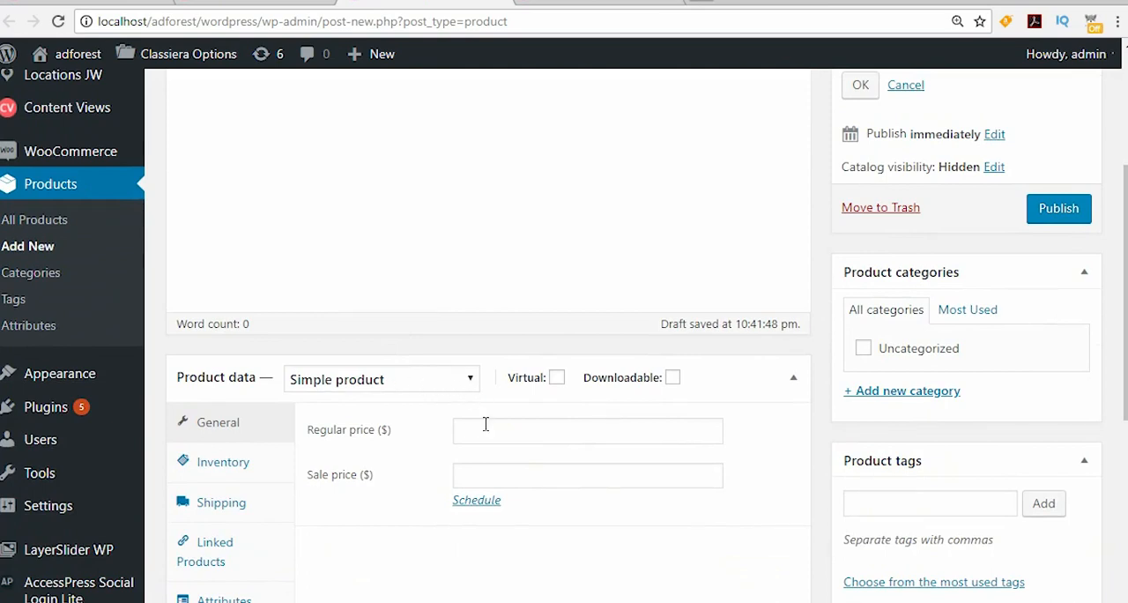
scroll(485, 424, down, 1)
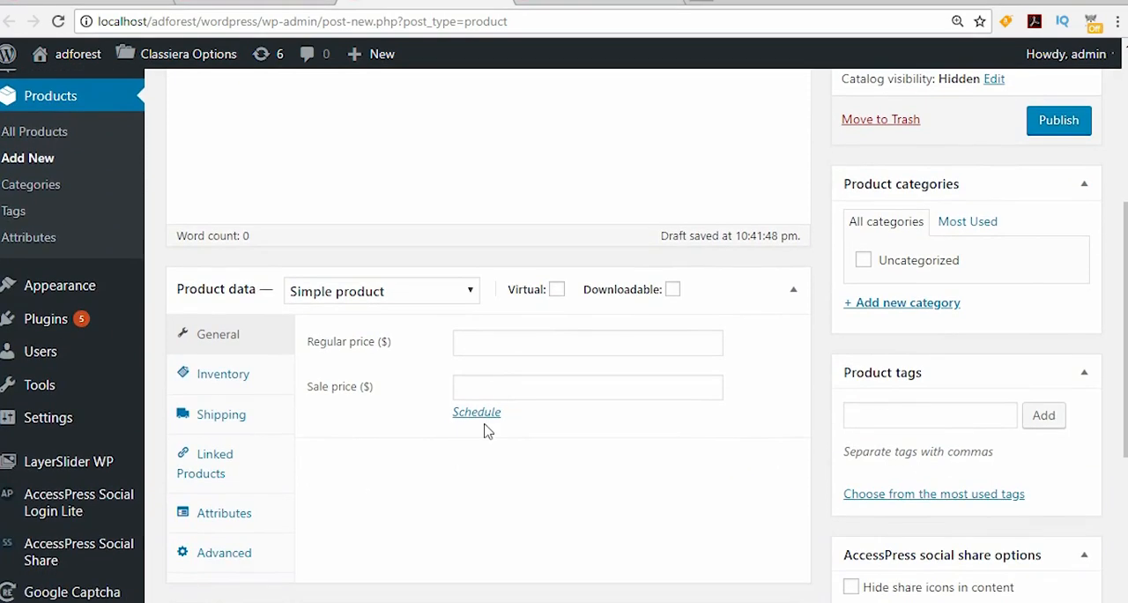
click(495, 344)
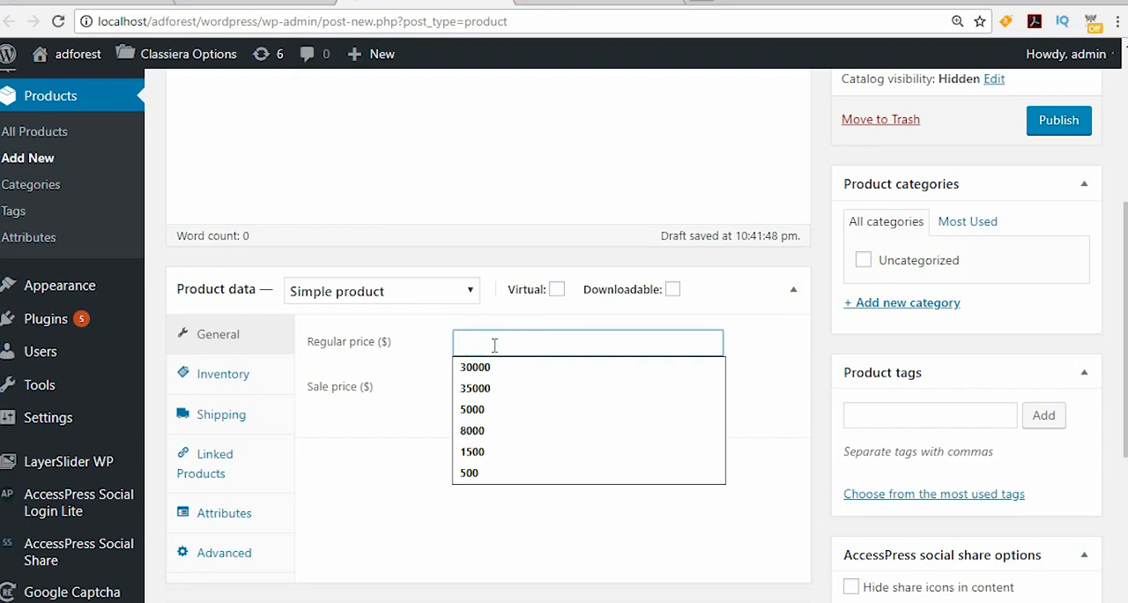
text(10)
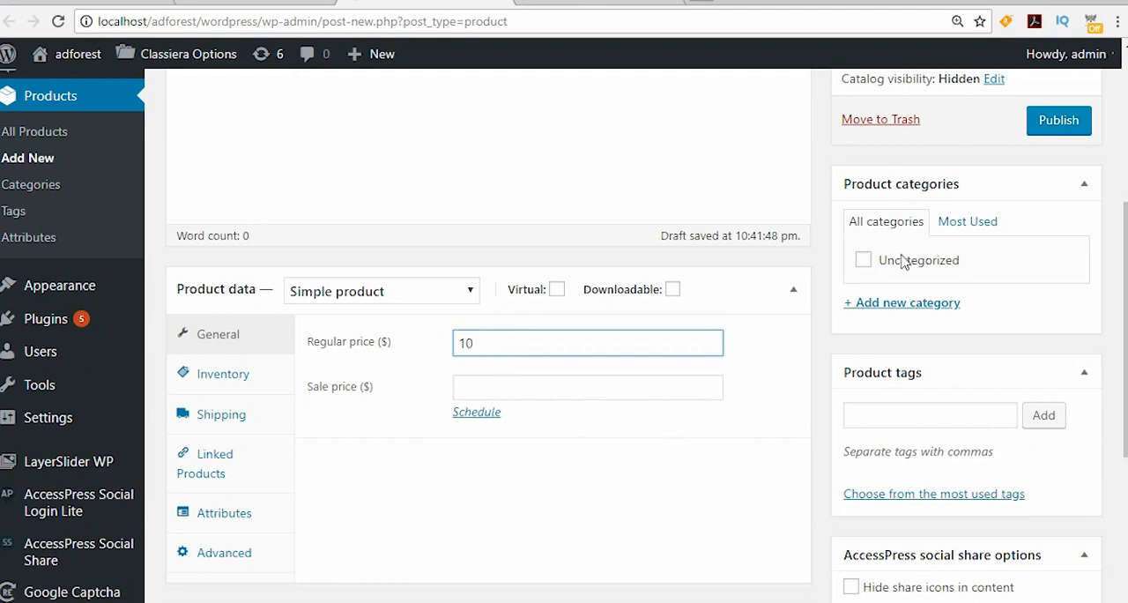
Step: Enter "pay per post" as a new product category name and publish the Electronics product
click(893, 302)
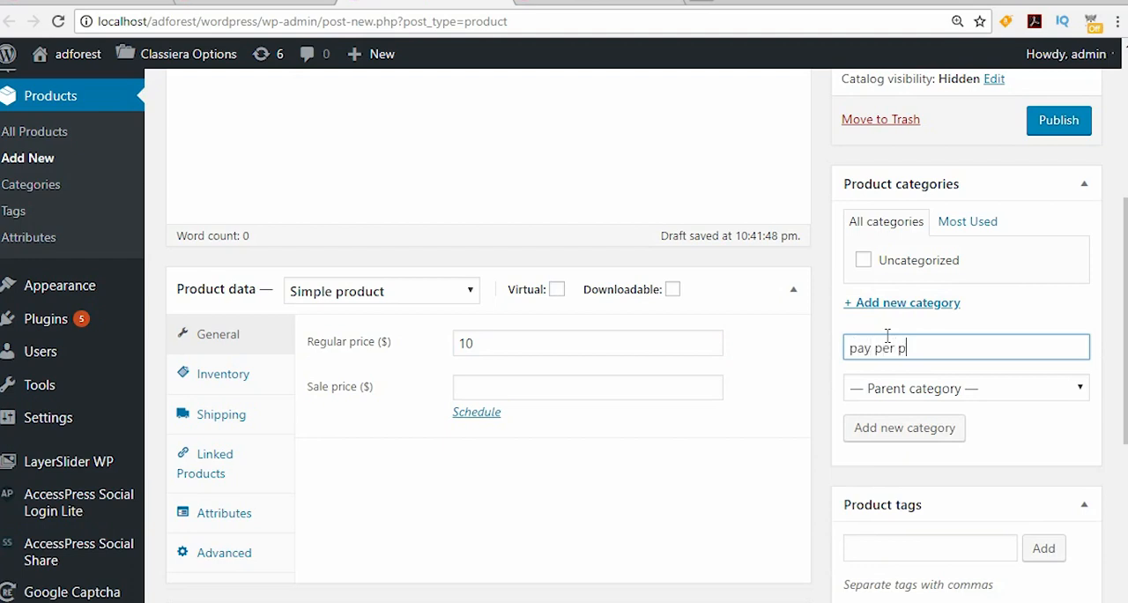
scroll(775, 312, down, 3)
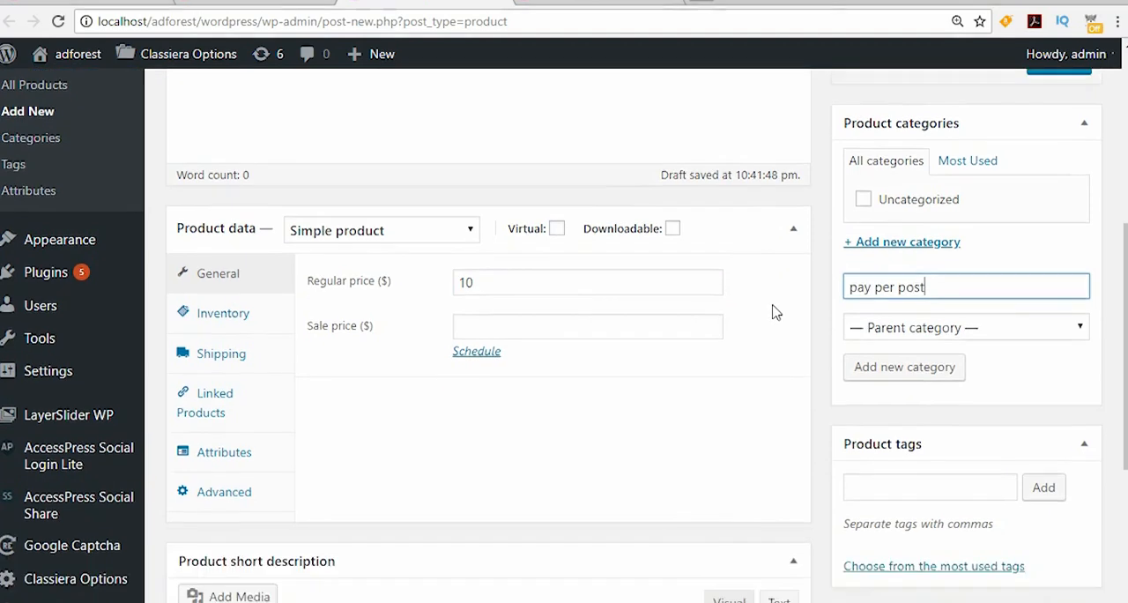
scroll(774, 308, down, 2)
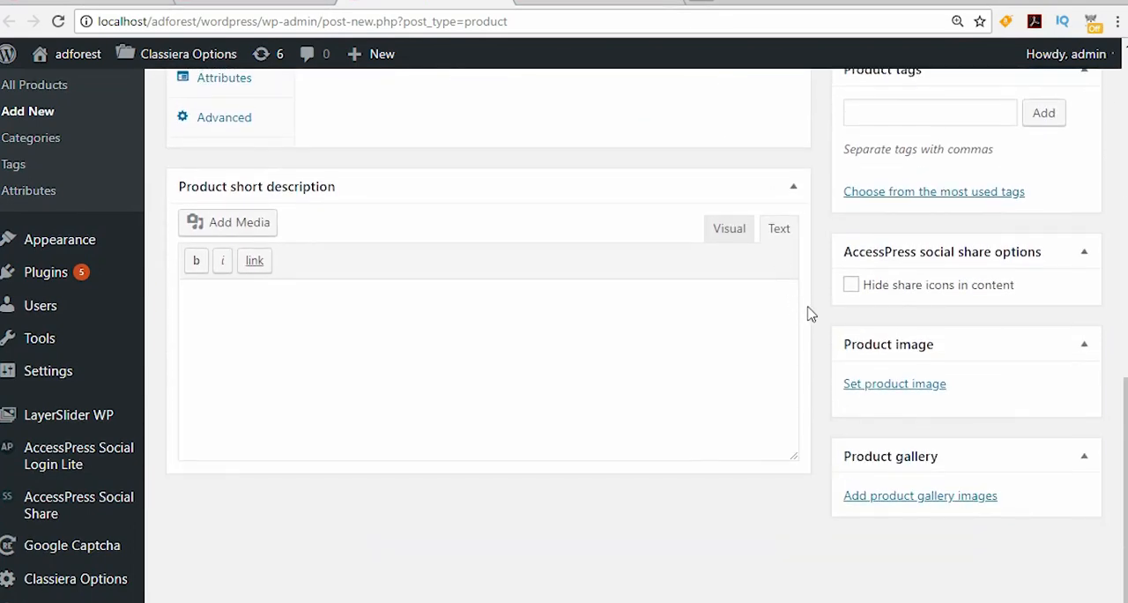
scroll(808, 312, up, 8)
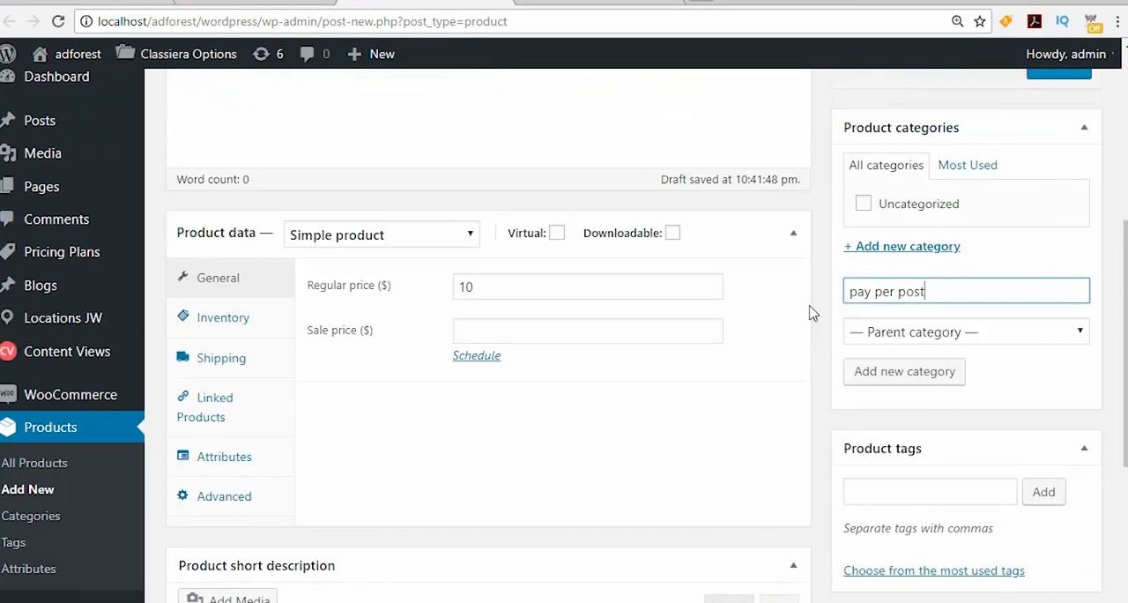
click(1062, 390)
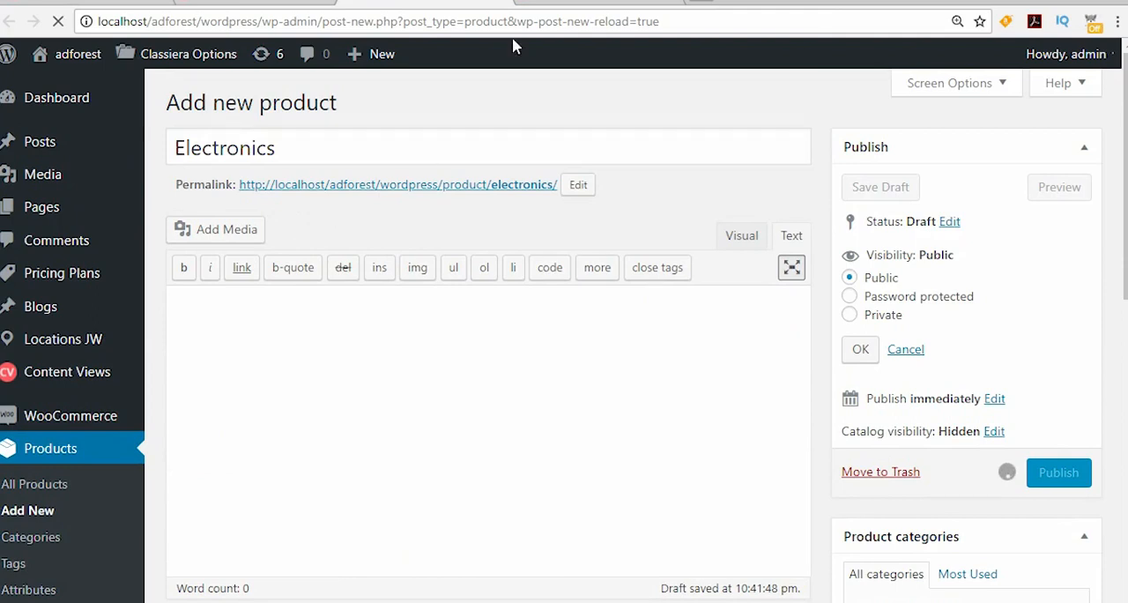
Step: Check the Electronics category's edit page, open the list of all products and copy the Electronics product's ID
click(553, 3)
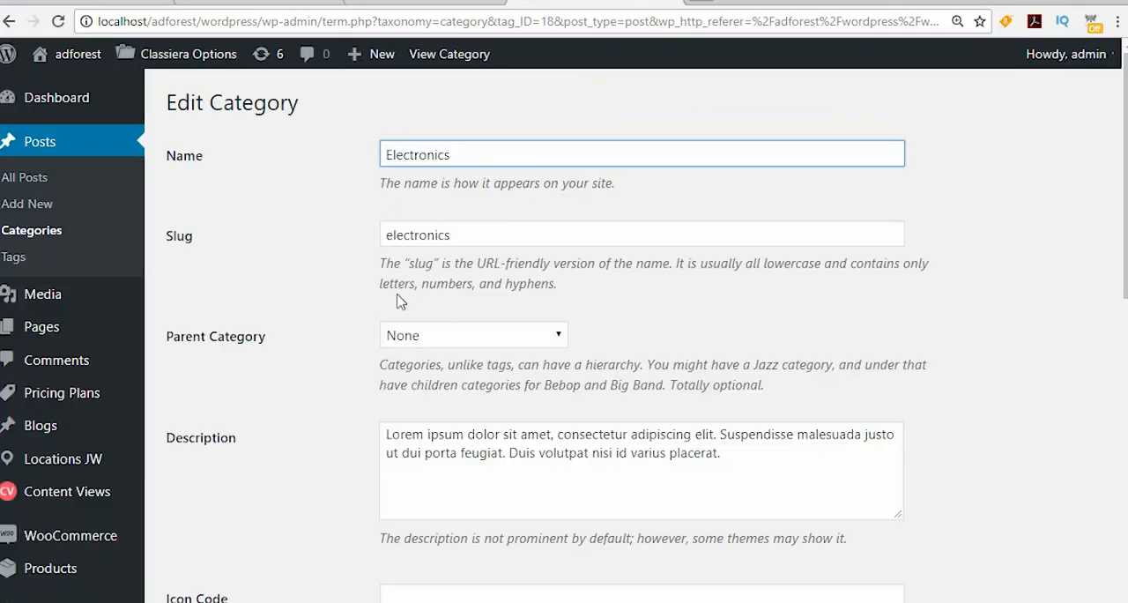
click(404, 4)
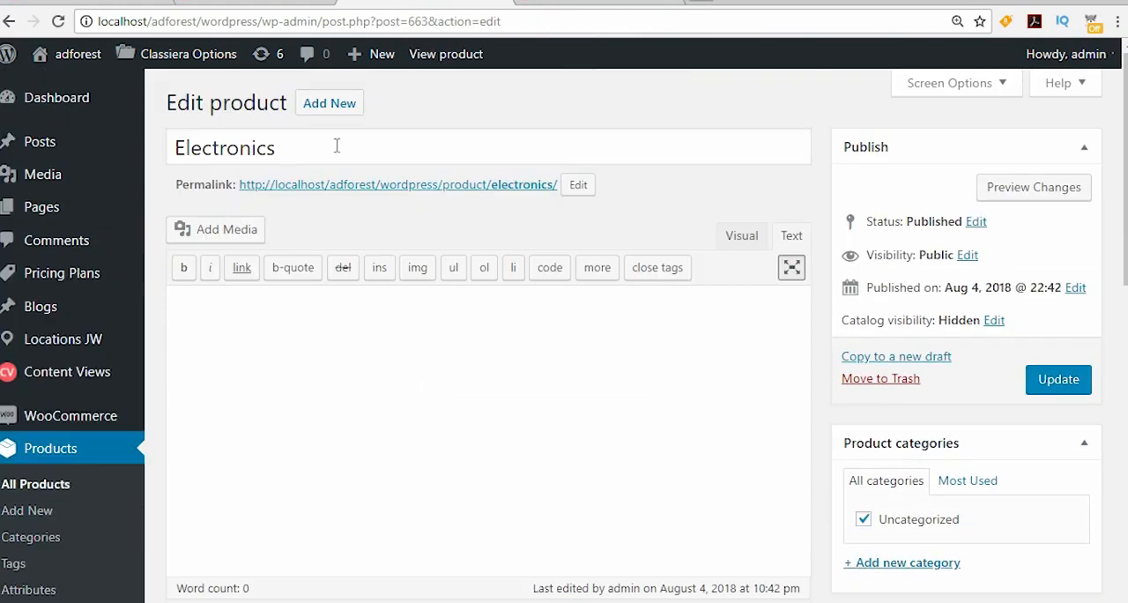
click(29, 490)
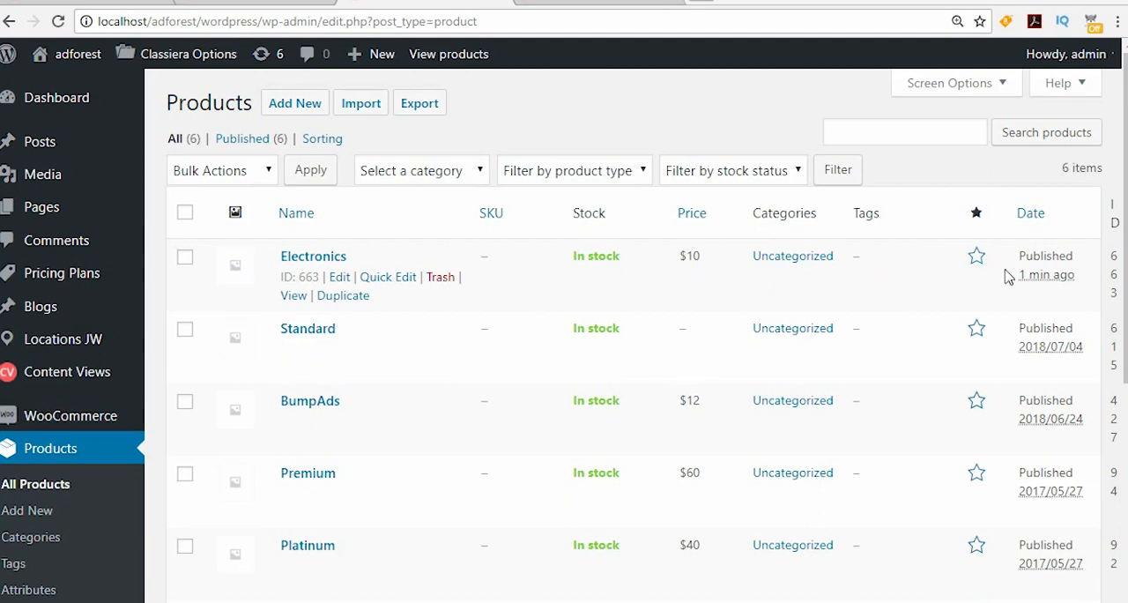
double_click(301, 279)
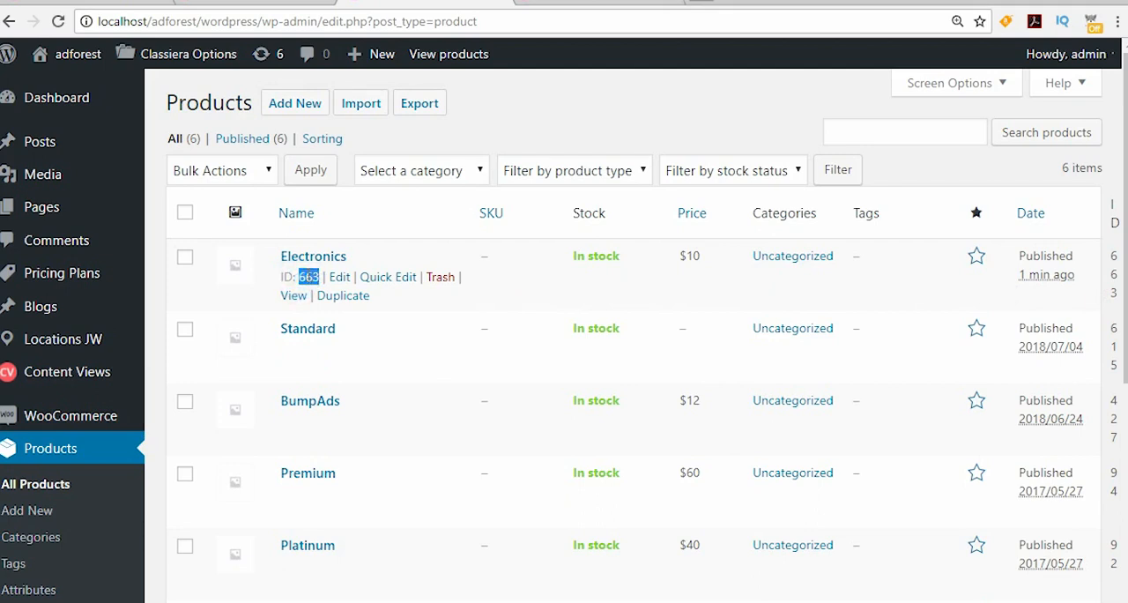
right_click(304, 280)
click(345, 284)
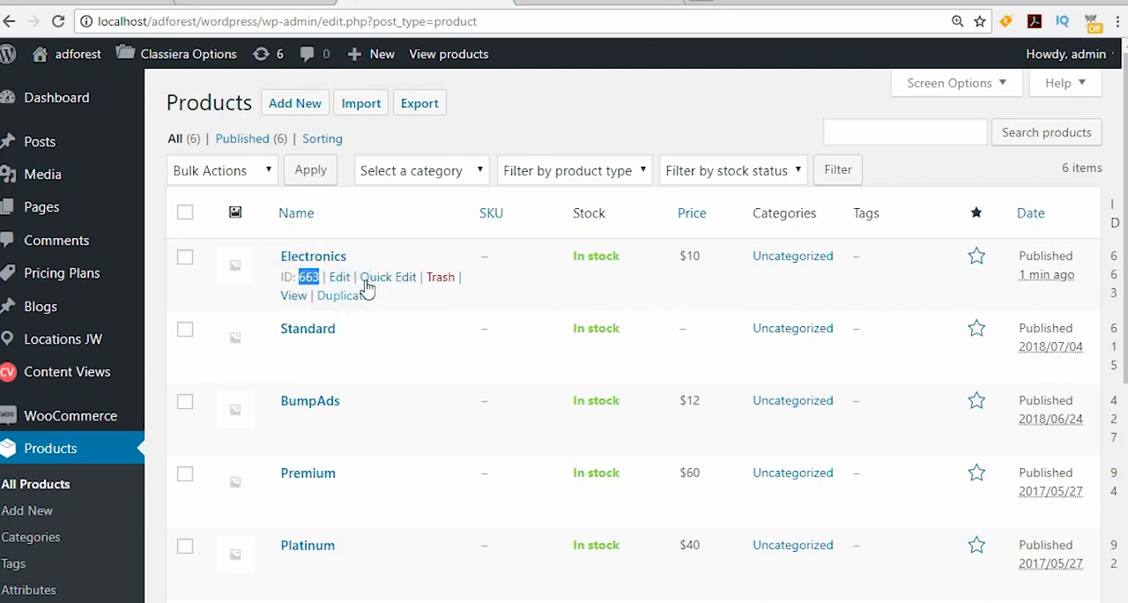
Step: Return to the Electronics category's edit page and paste 663 as its Woo Commerce product ID
click(561, 4)
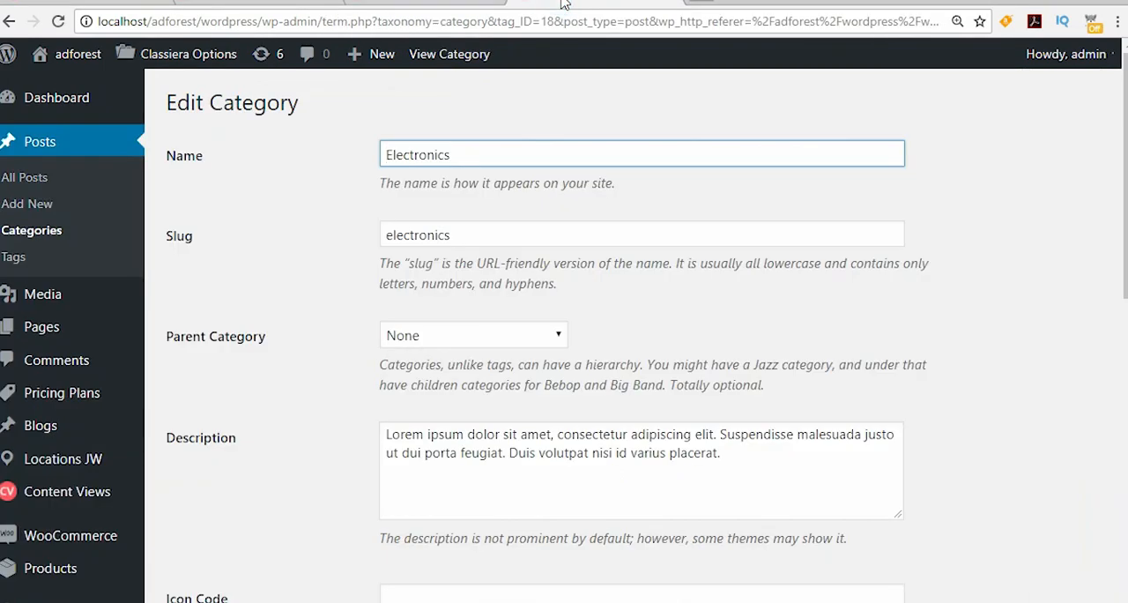
scroll(669, 211, down, 4)
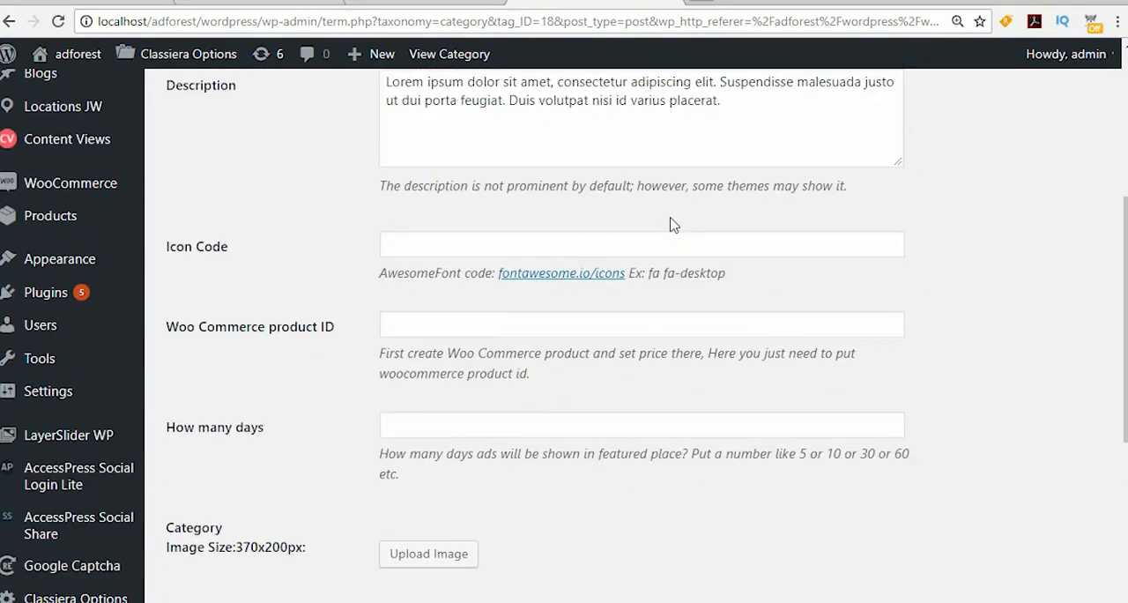
scroll(670, 225, down, 1)
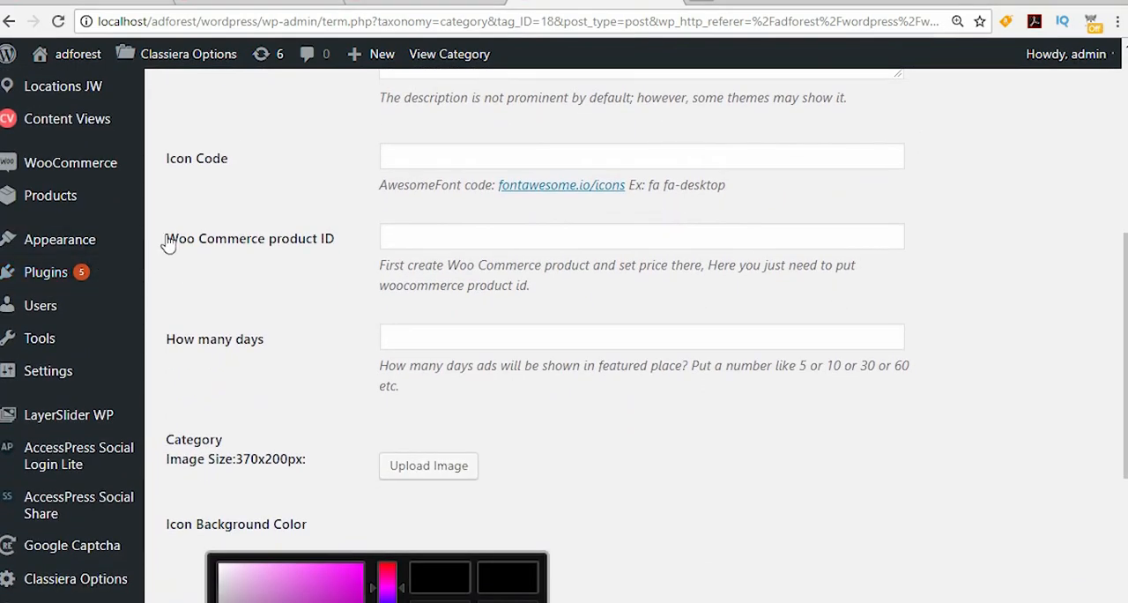
click(428, 235)
right_click(429, 236)
click(474, 342)
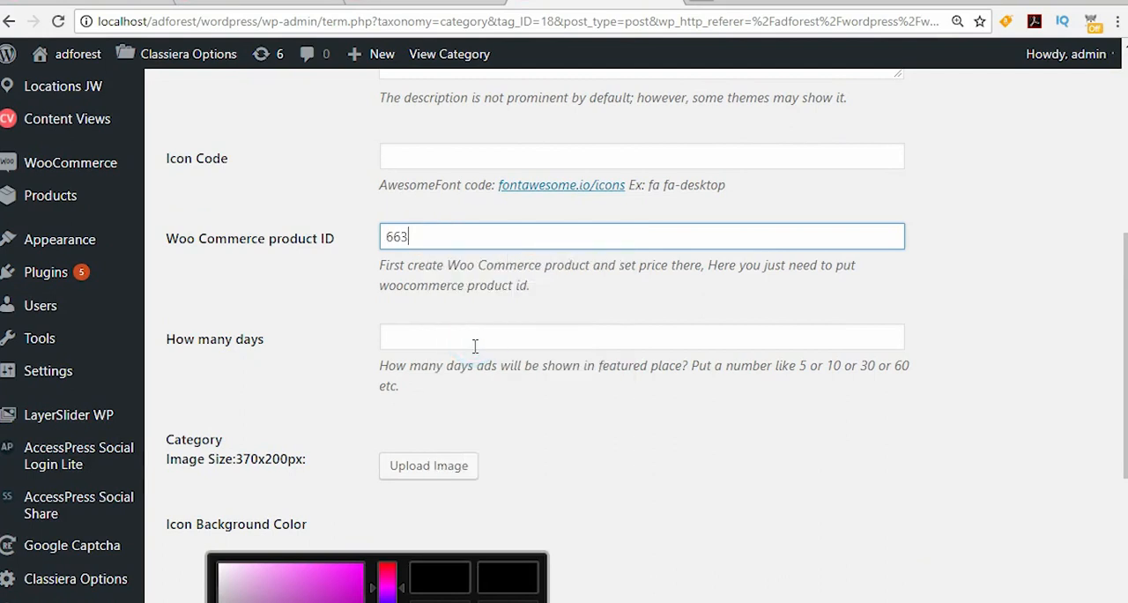
Step: Set the Electronics category's featured ad duration to 15 days and update the category
click(414, 337)
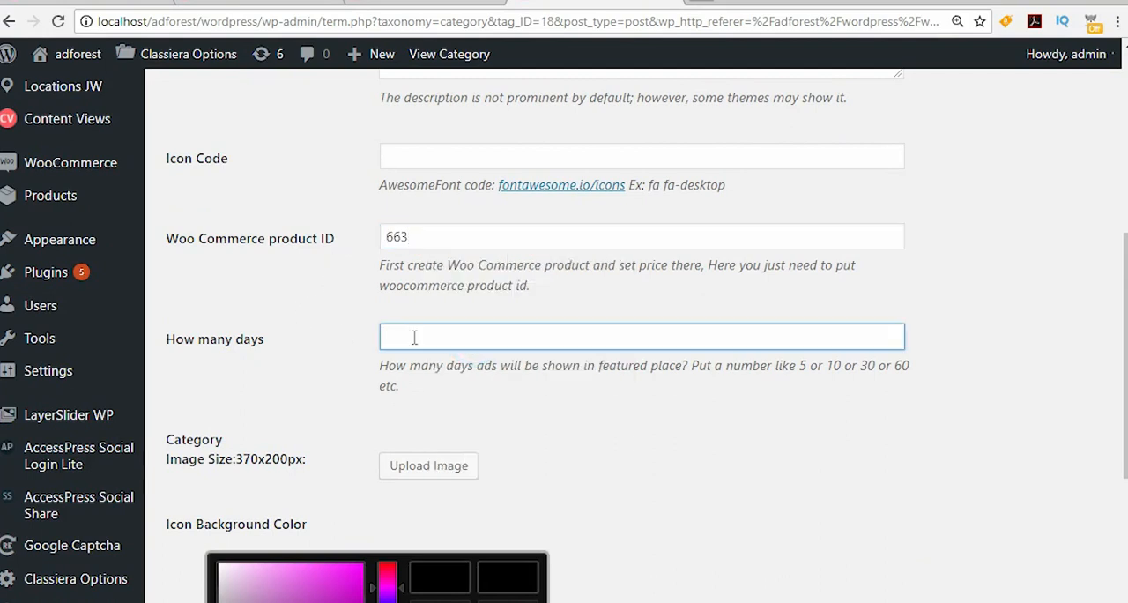
triple_click(166, 343)
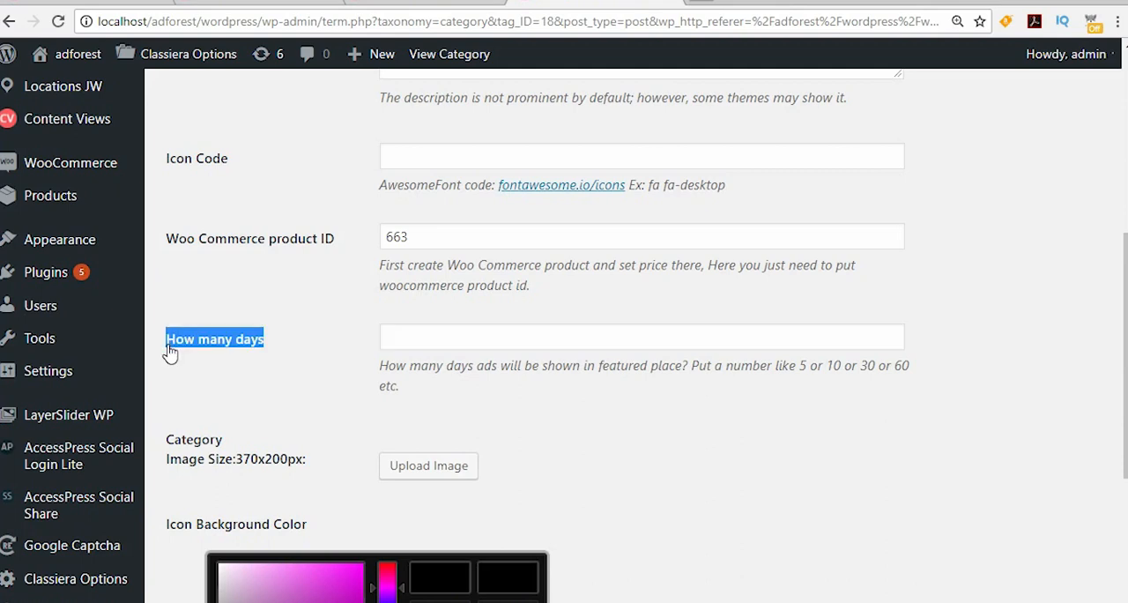
click(392, 332)
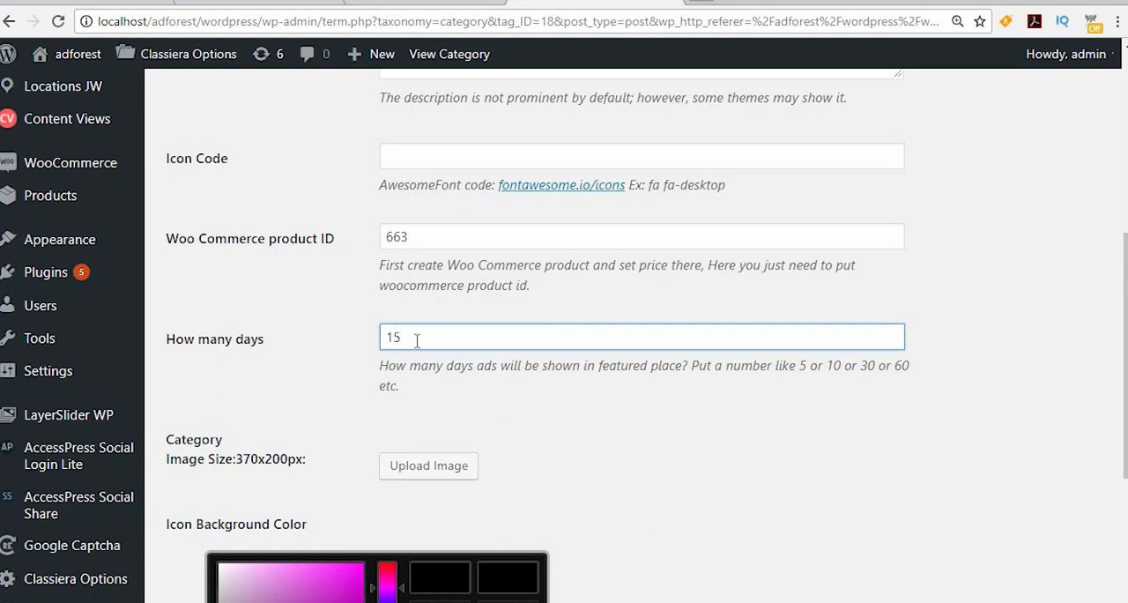
scroll(433, 345, down, 4)
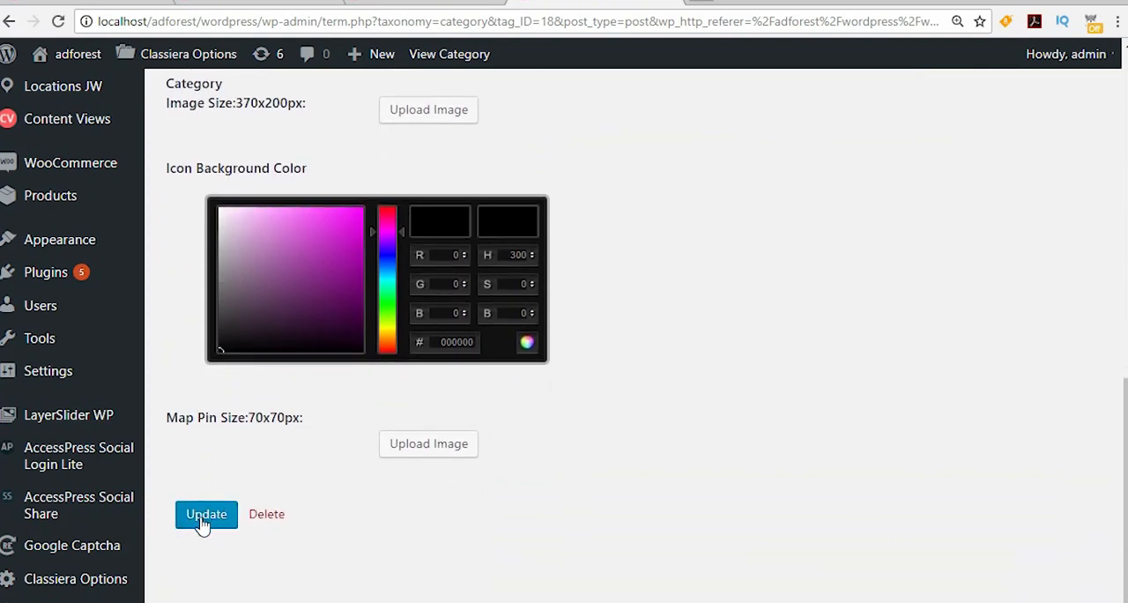
click(208, 526)
scroll(573, 405, up, 10)
scroll(593, 394, up, 1)
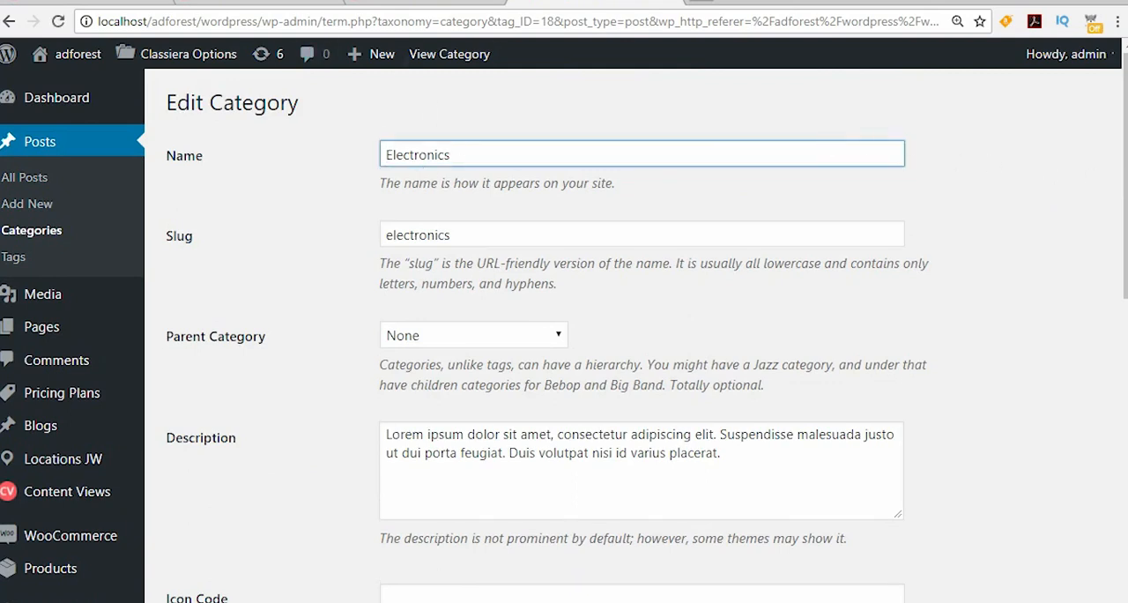
Step: Switch to the ad submission page in the other browser, reload it and select the Electronics category
key(alt+Tab)
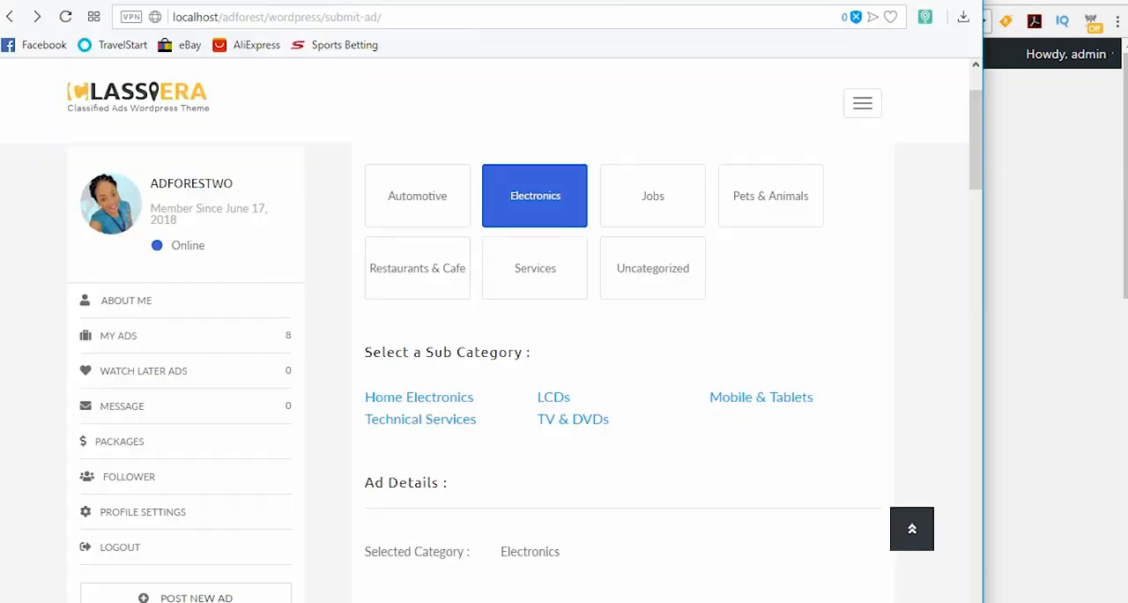
right_click(414, 90)
click(450, 145)
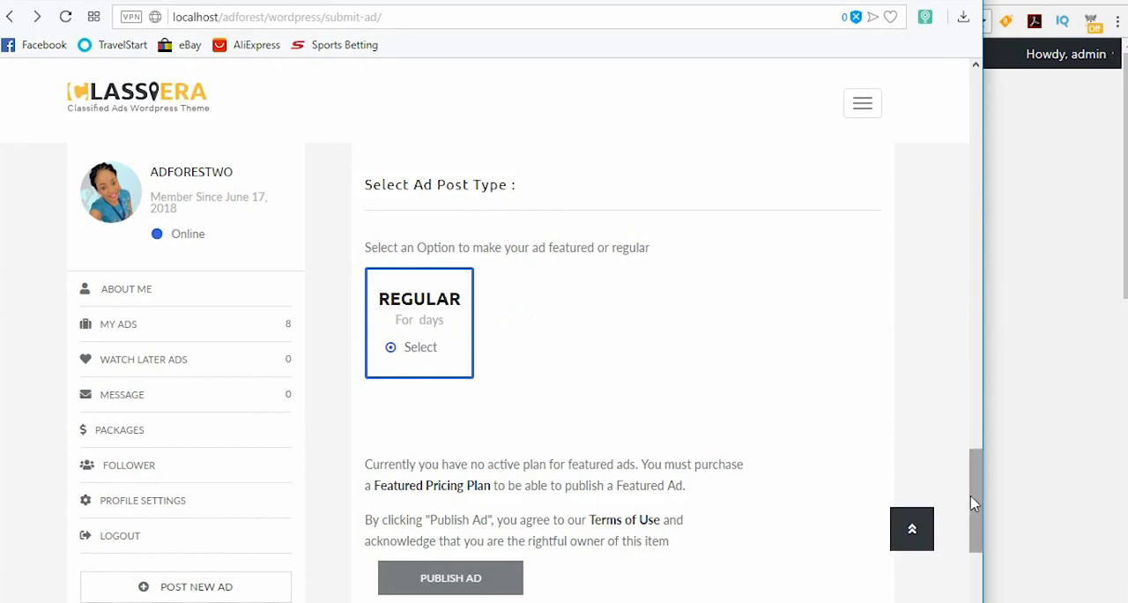
drag(976, 494, 970, 70)
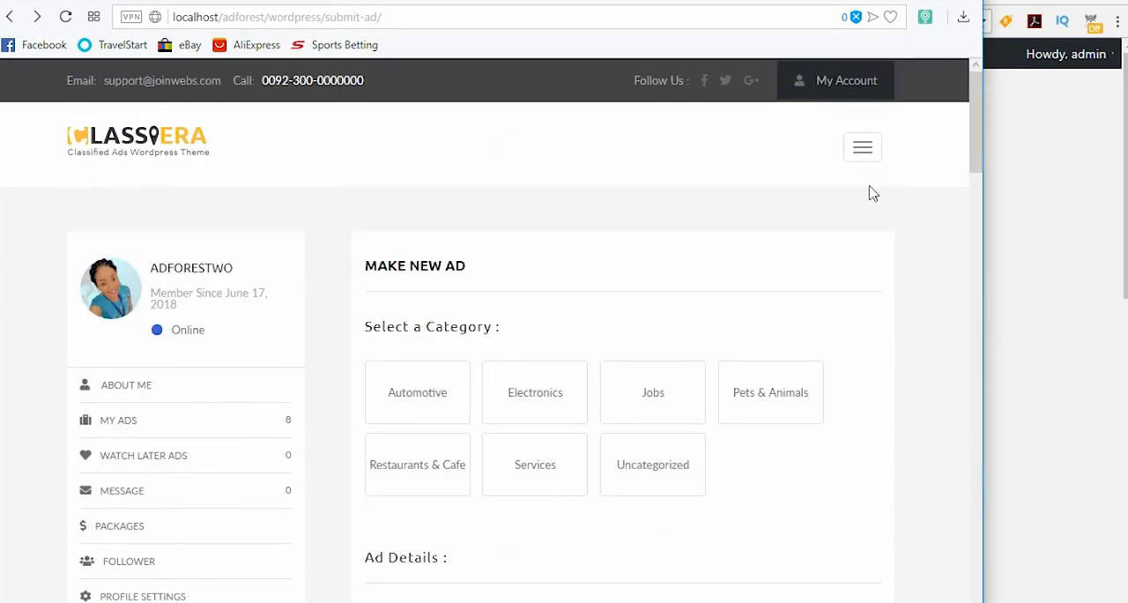
click(528, 395)
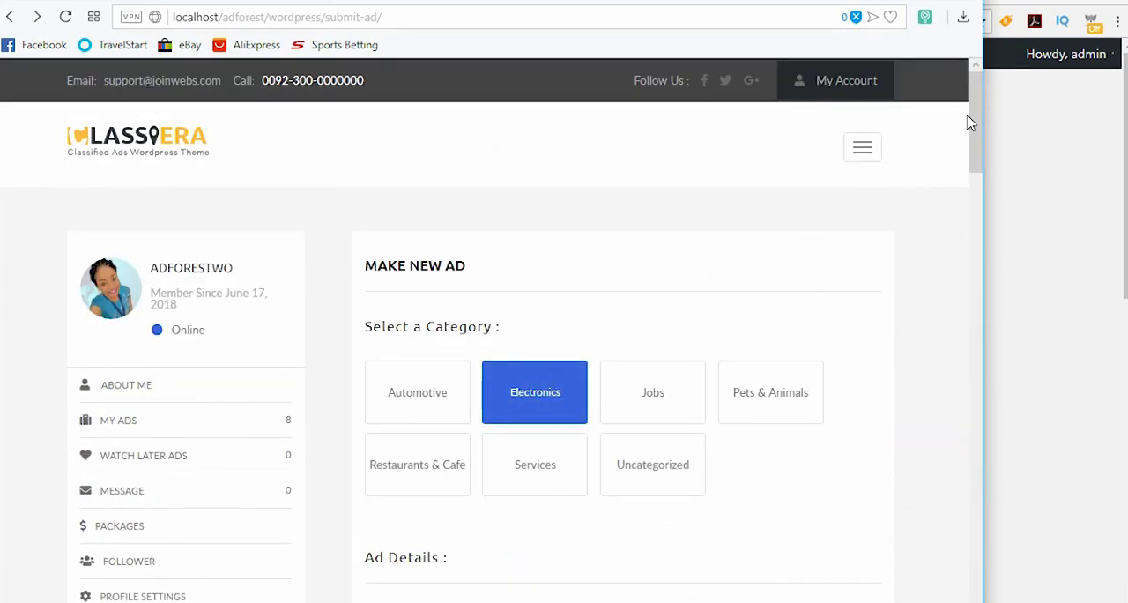
Step: Check the ad post type options and price offered for an Electronics ad on the submission form
drag(973, 141, 960, 491)
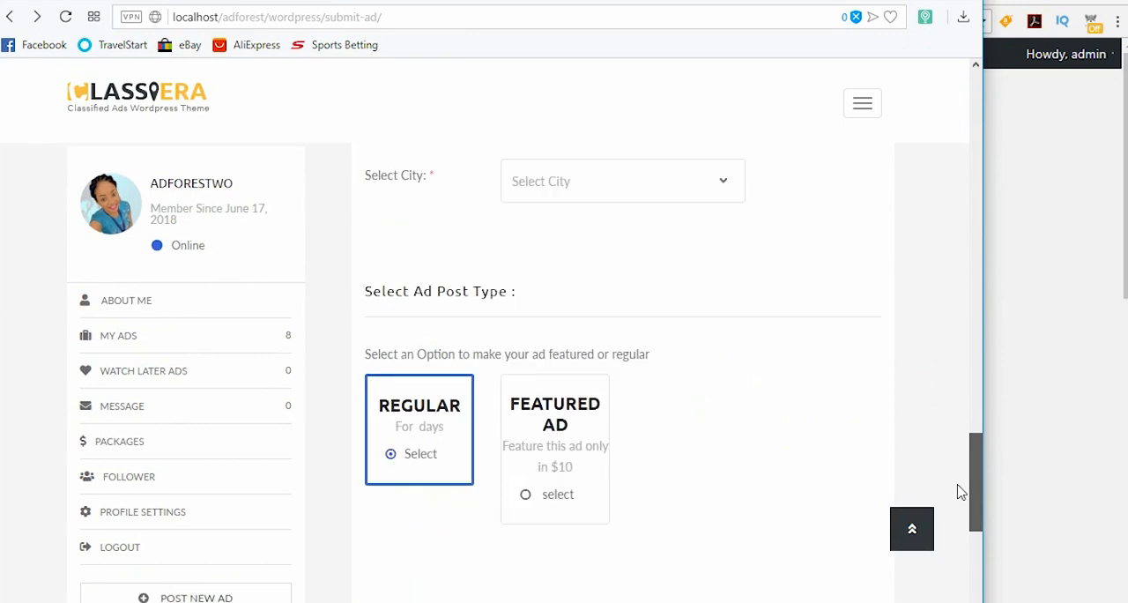
scroll(564, 520, down, 1)
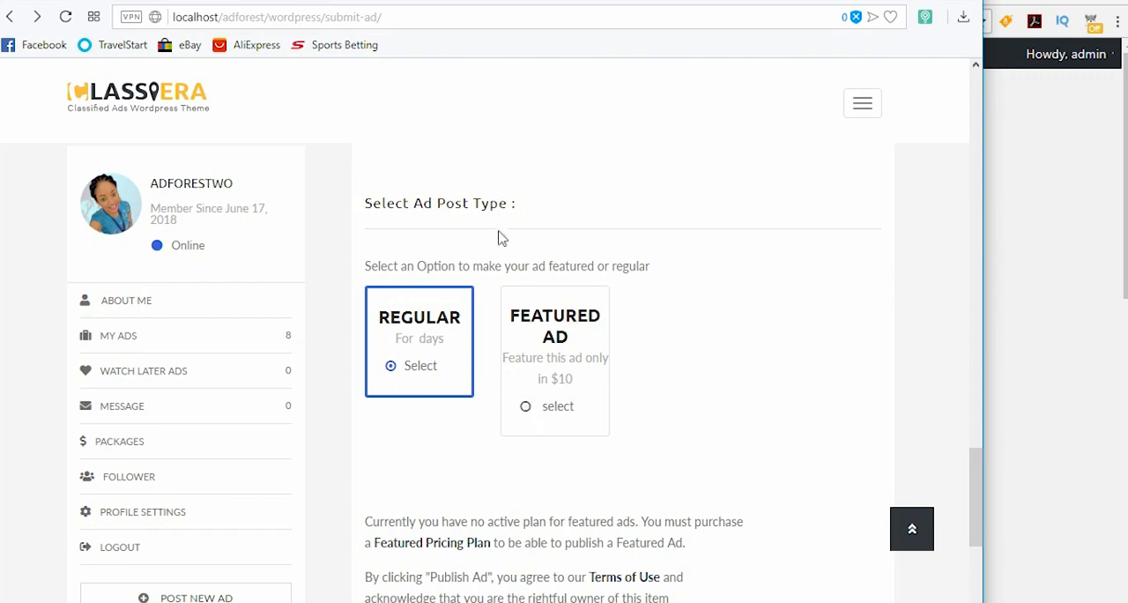
drag(972, 485, 967, 78)
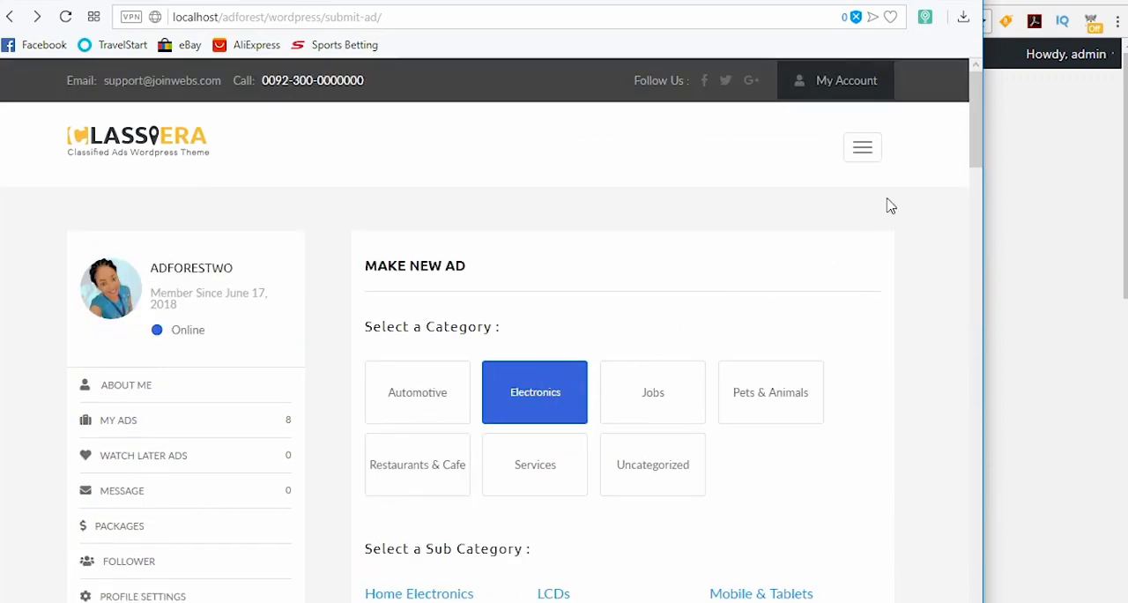
drag(974, 123, 978, 494)
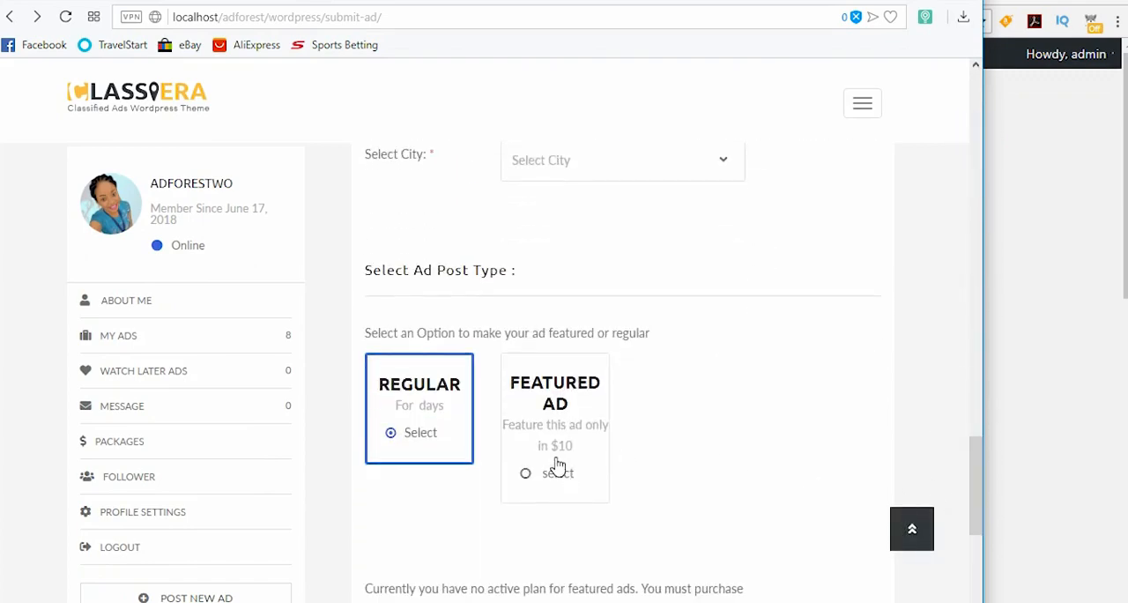
drag(972, 457, 959, 91)
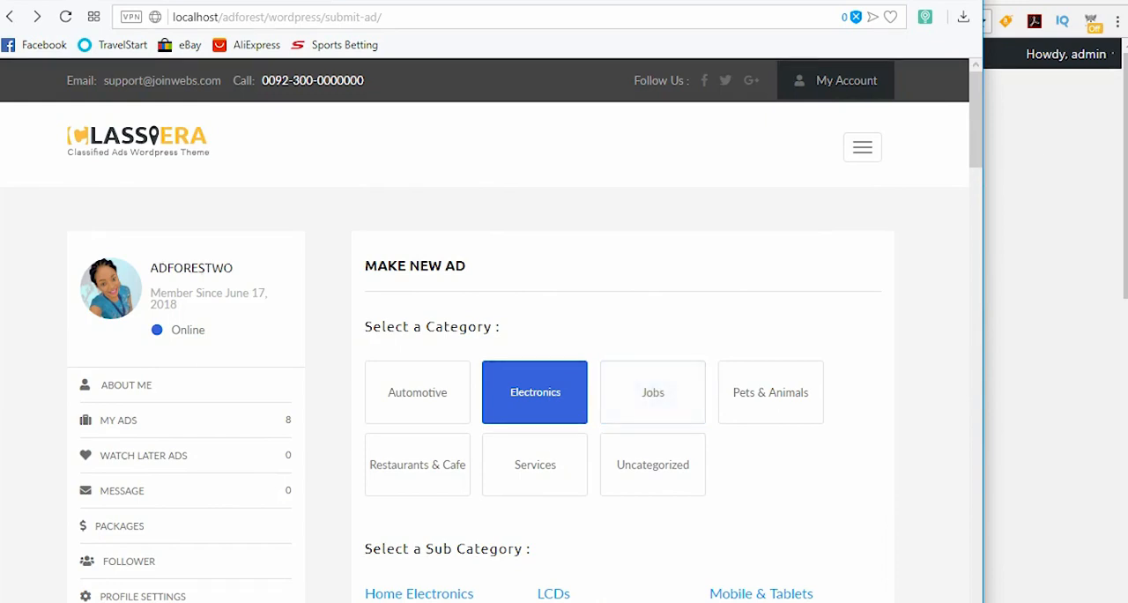
Step: Return to the WordPress admin, list the post categories and open the Jobs category for editing
click(1038, 220)
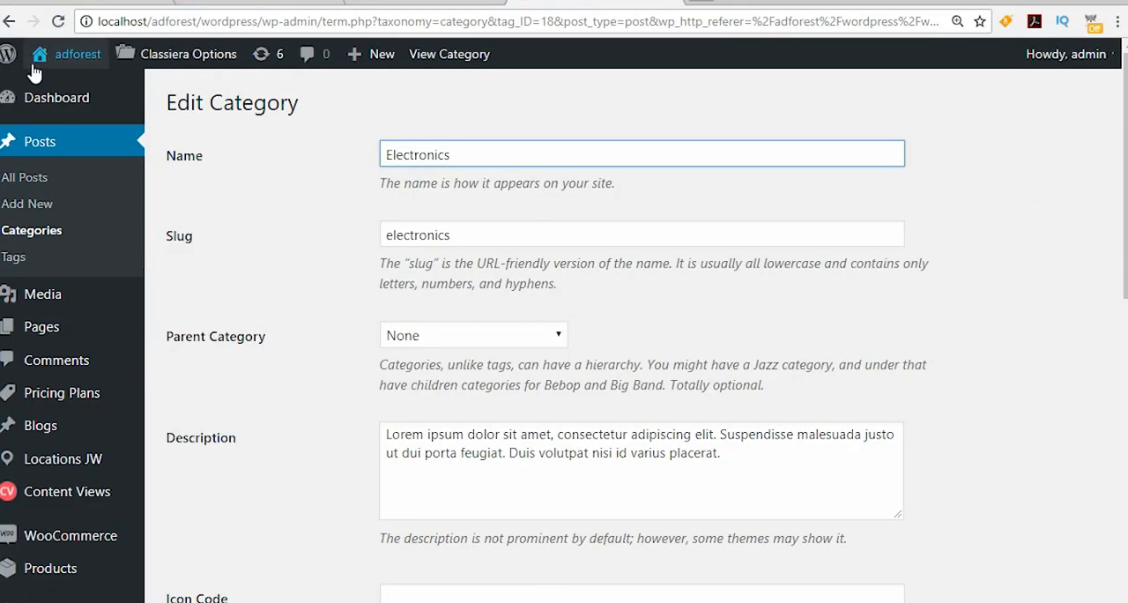
click(10, 22)
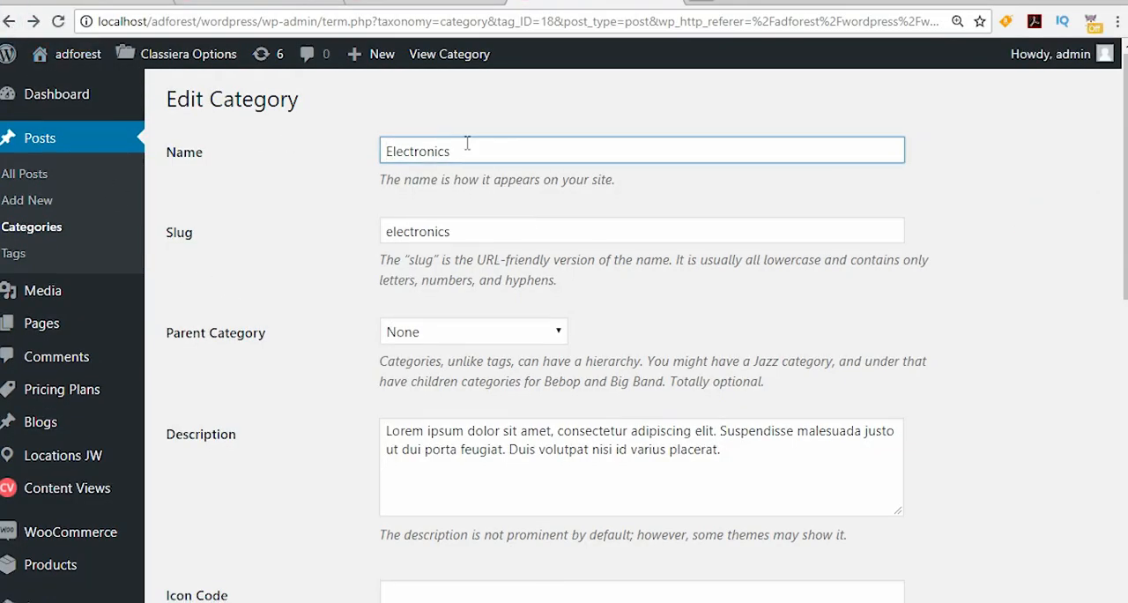
click(34, 234)
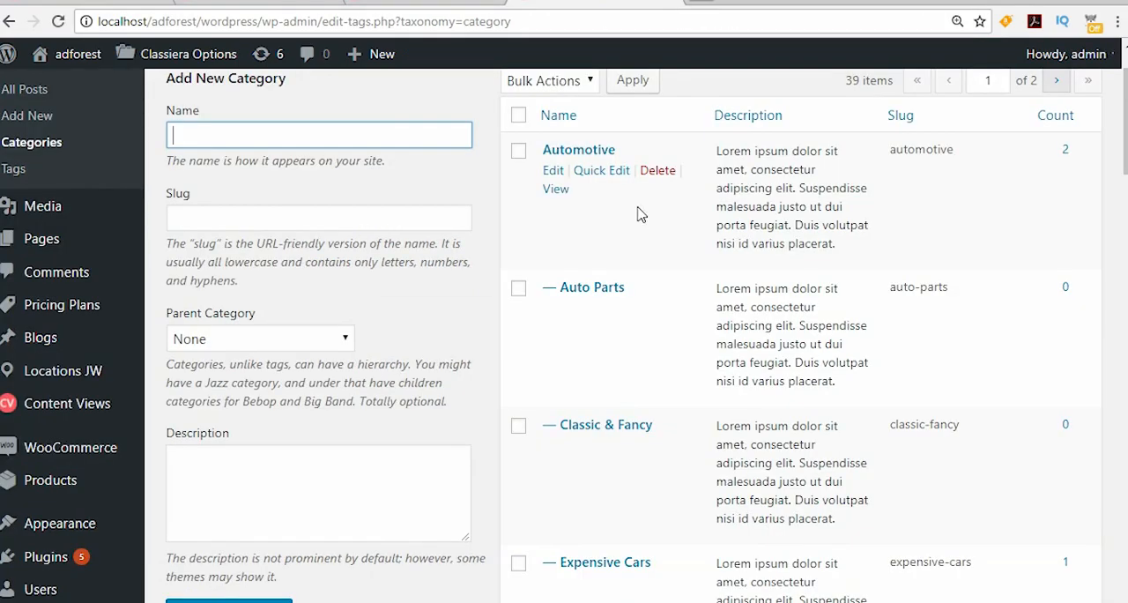
scroll(646, 186, down, 1)
scroll(646, 196, down, 8)
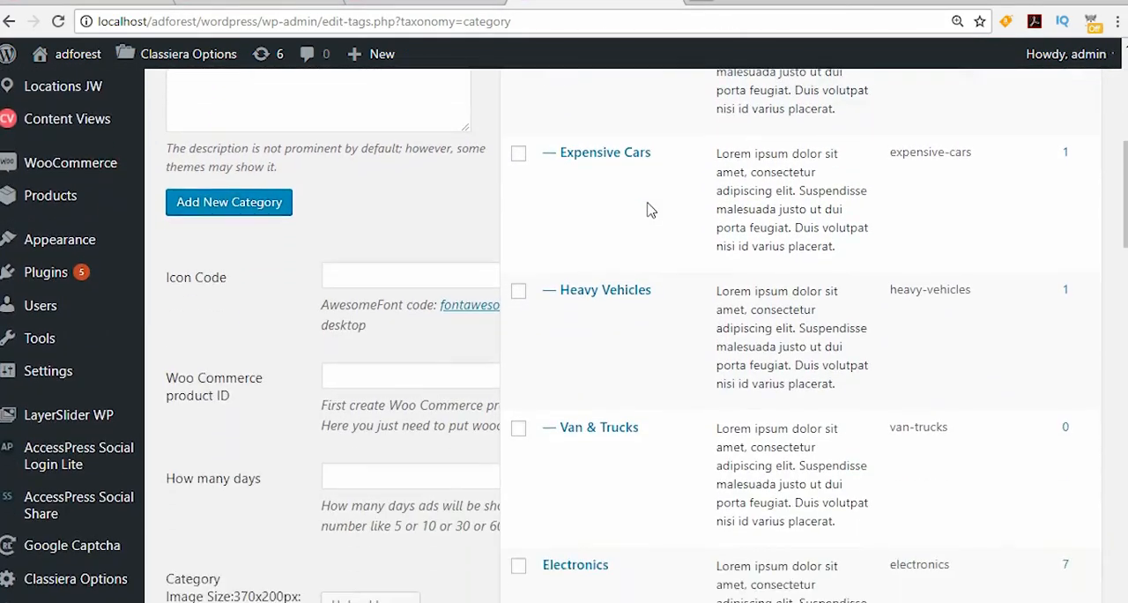
scroll(648, 209, down, 8)
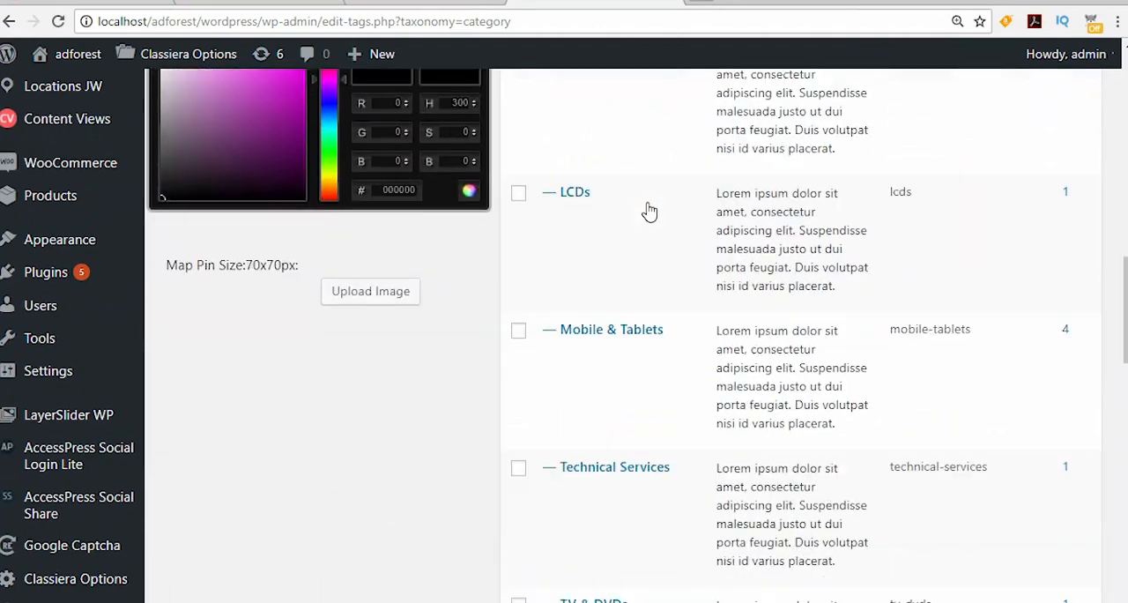
scroll(649, 216, down, 2)
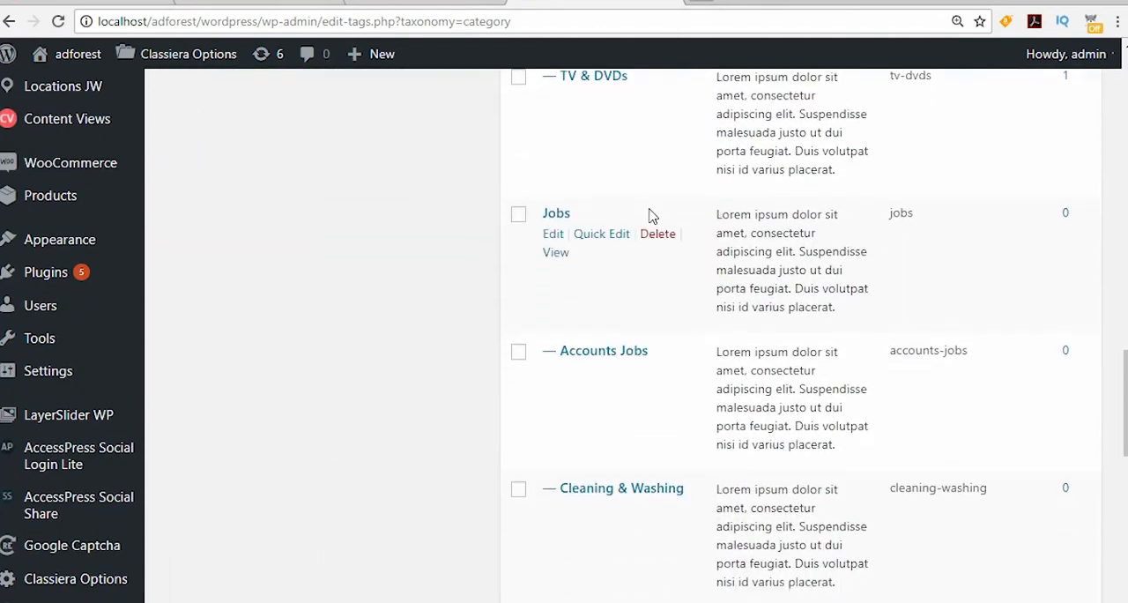
click(554, 236)
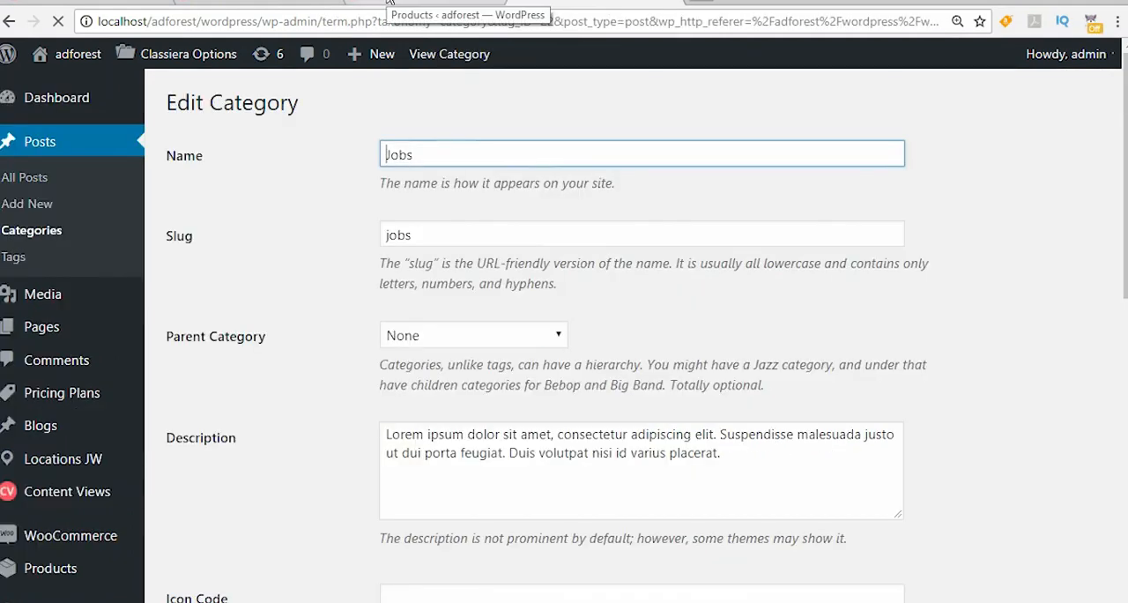
Step: Start a new WooCommerce product from the products list and name it "jobs"
click(388, 5)
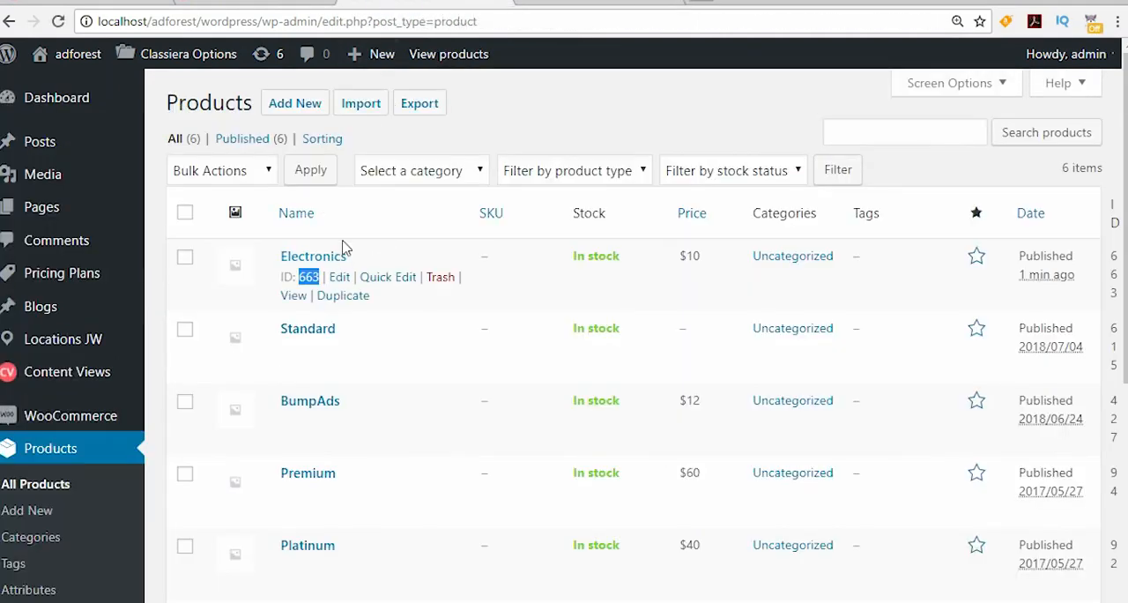
mouse_move(353, 400)
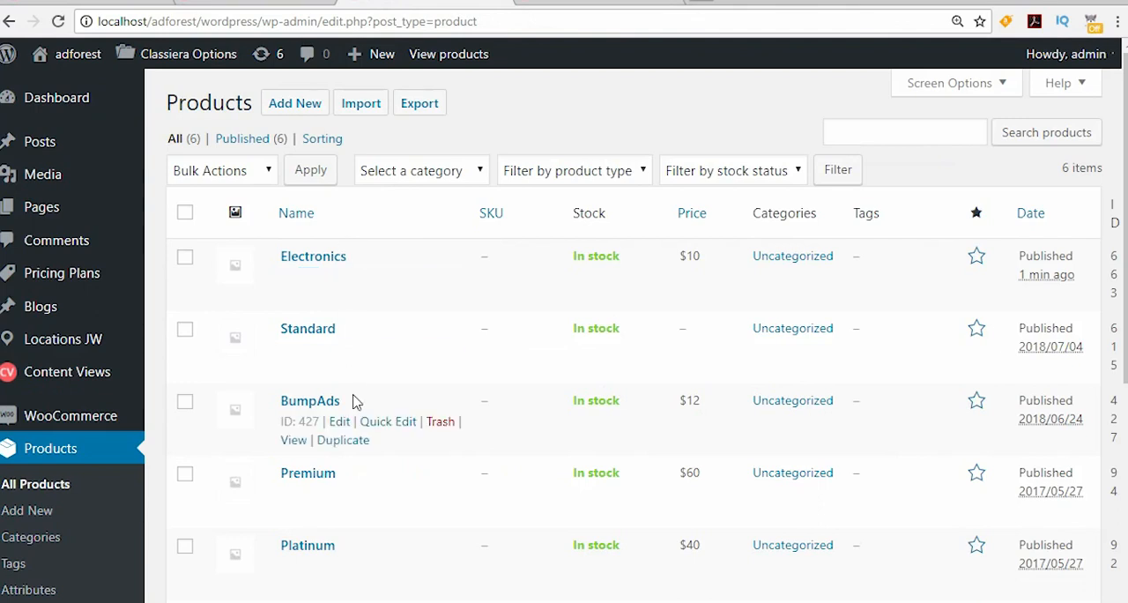
click(292, 105)
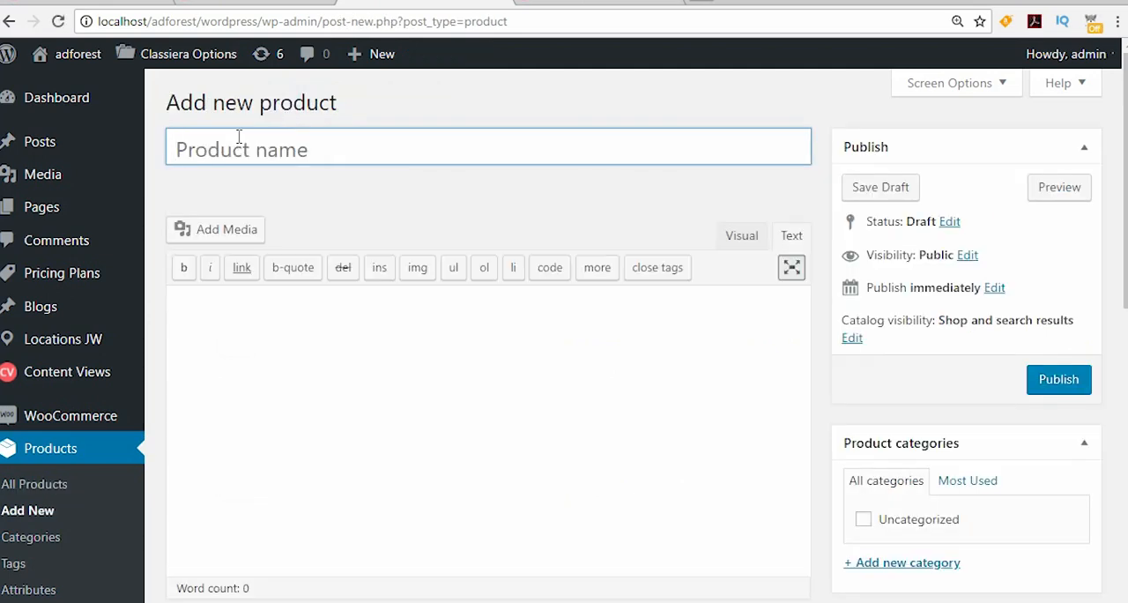
text(jobs)
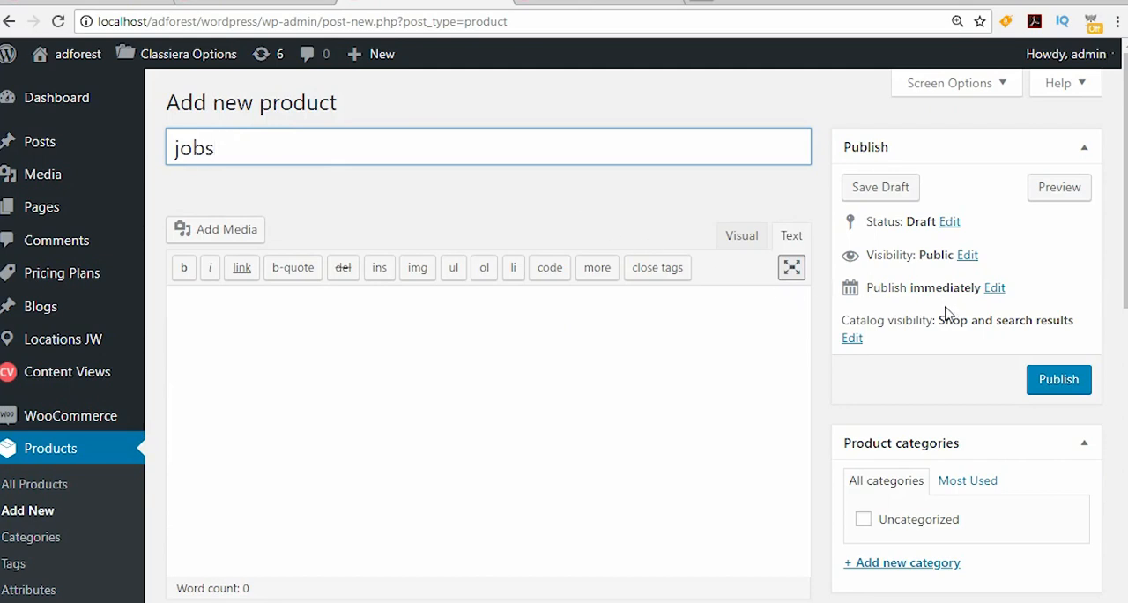
Step: Set the jobs product's catalog visibility to Hidden
click(852, 339)
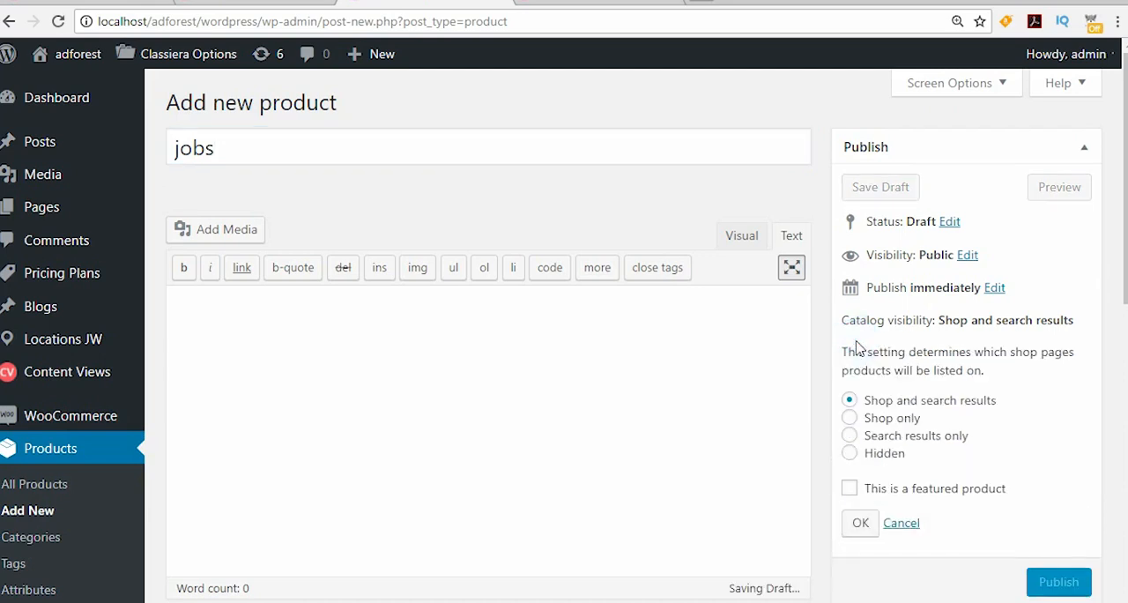
click(848, 453)
click(861, 524)
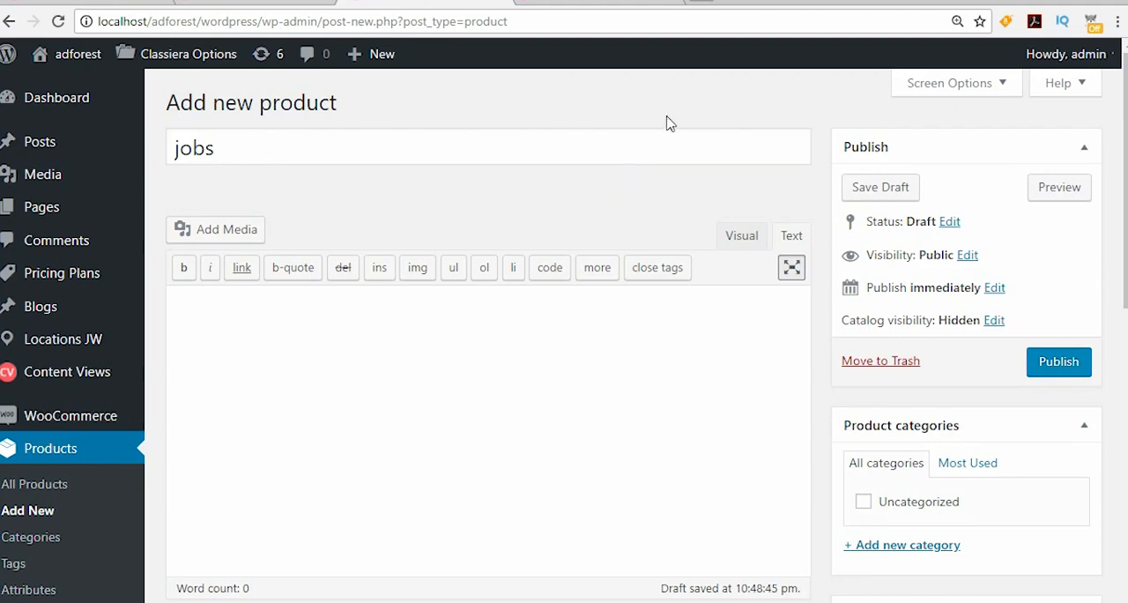
Step: Set the jobs product's regular price to $5
scroll(721, 211, down, 3)
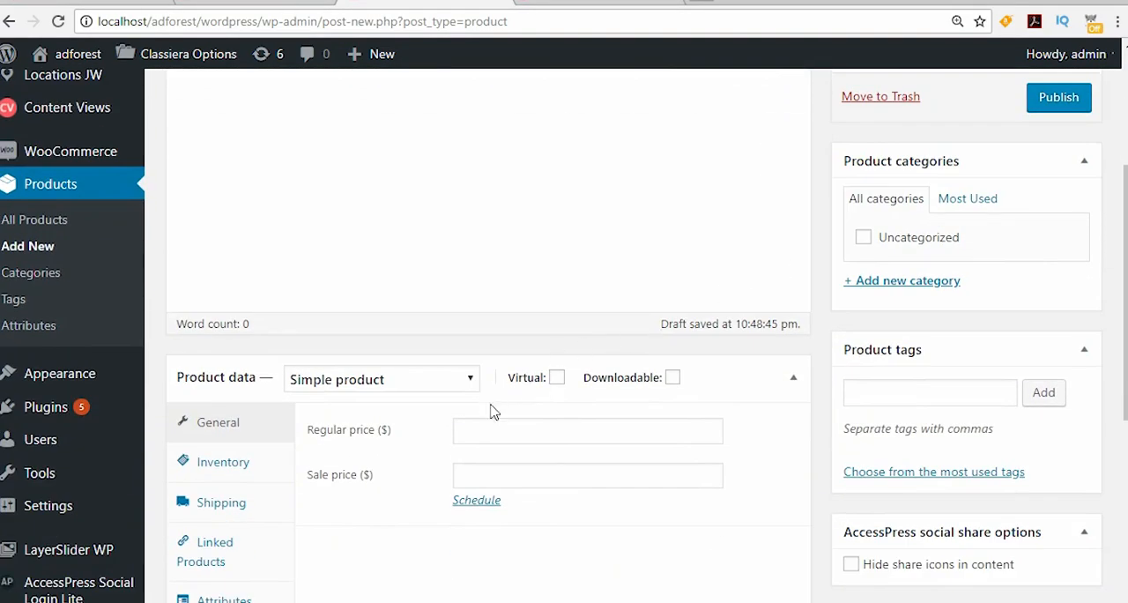
scroll(486, 392, down, 1)
click(484, 342)
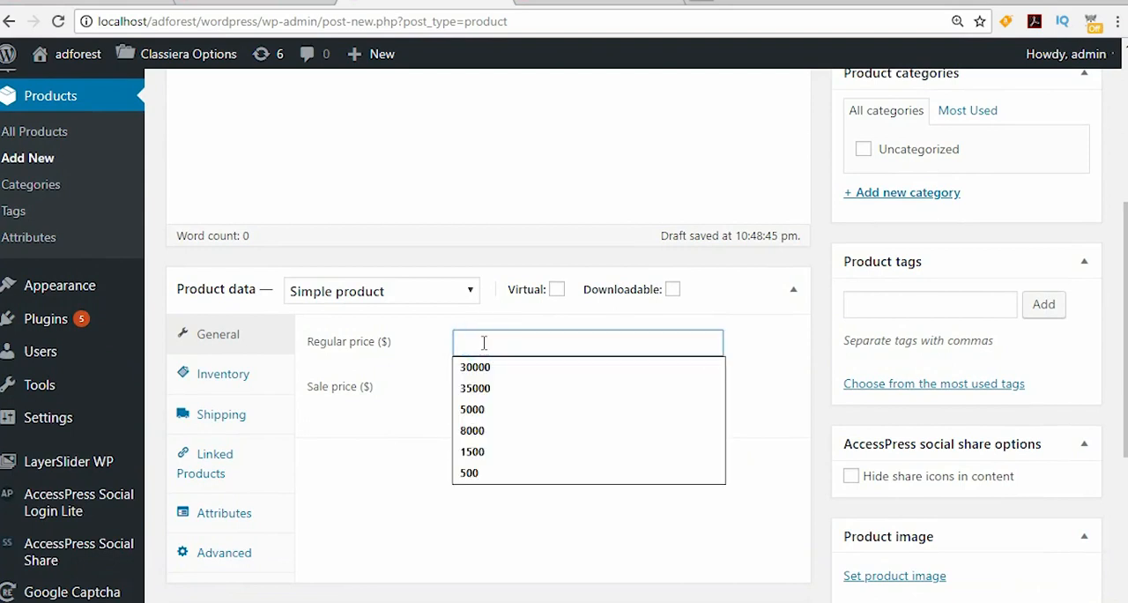
text(5)
click(781, 340)
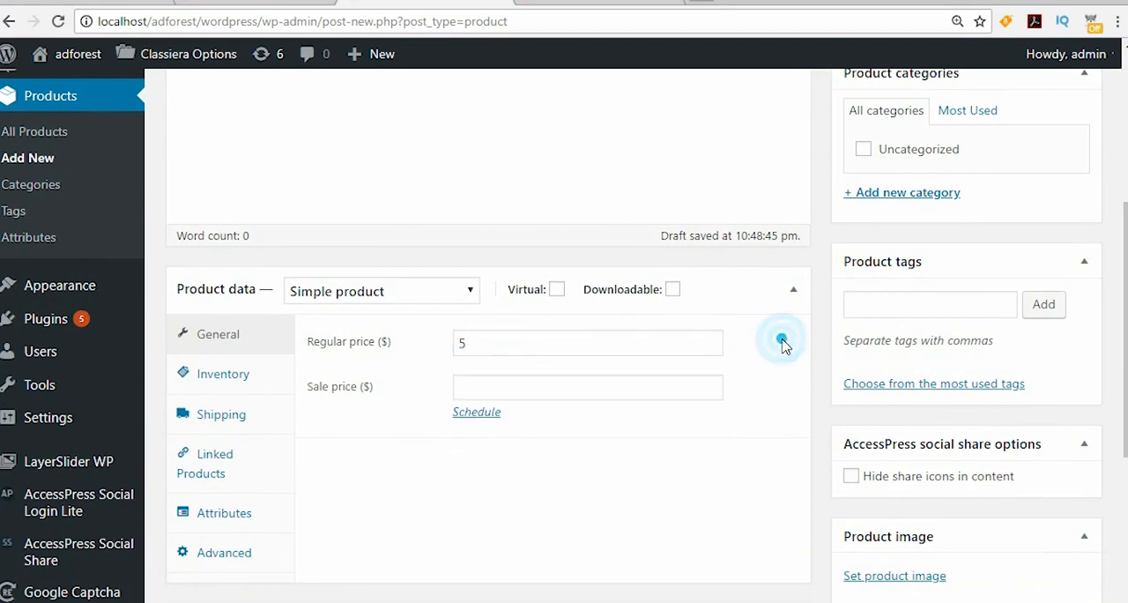
Step: Create a product category named "pay per post" and assign it to the jobs product
click(895, 195)
click(960, 112)
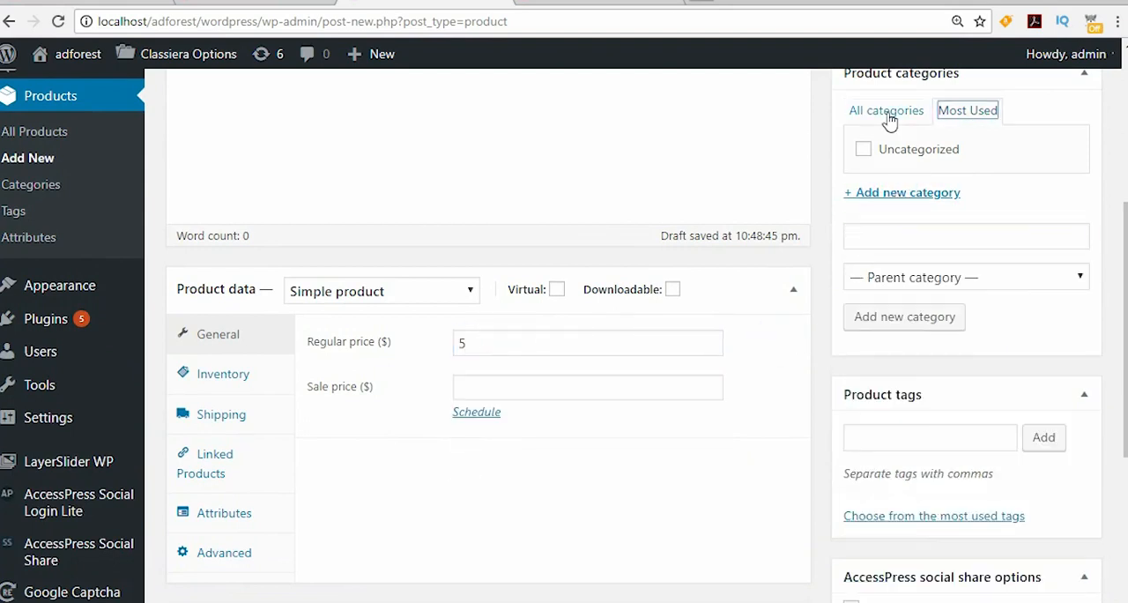
click(887, 114)
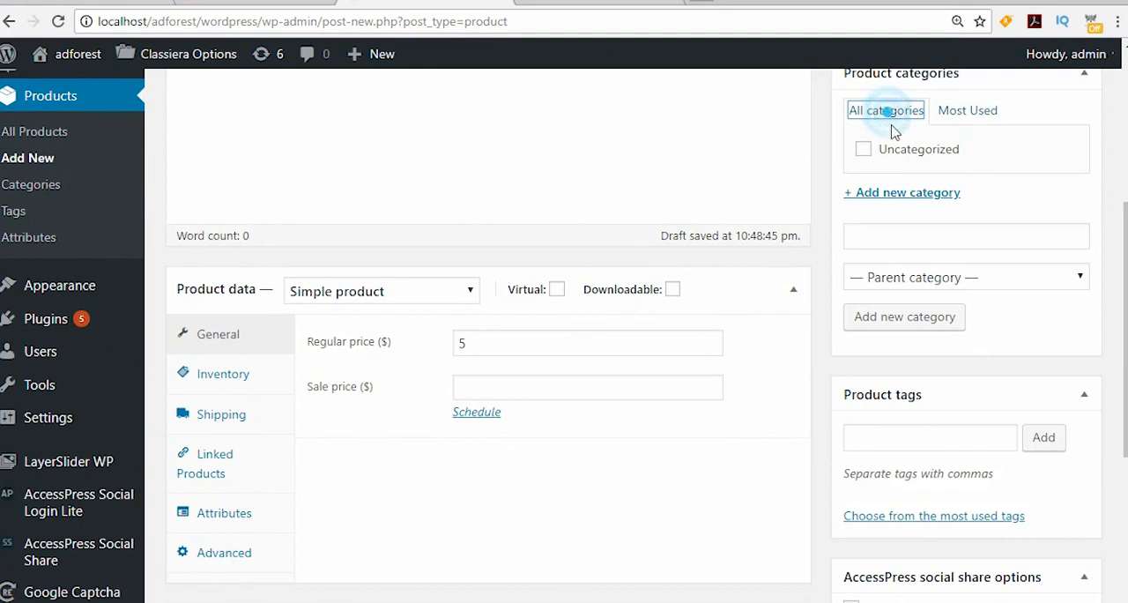
click(877, 242)
click(891, 284)
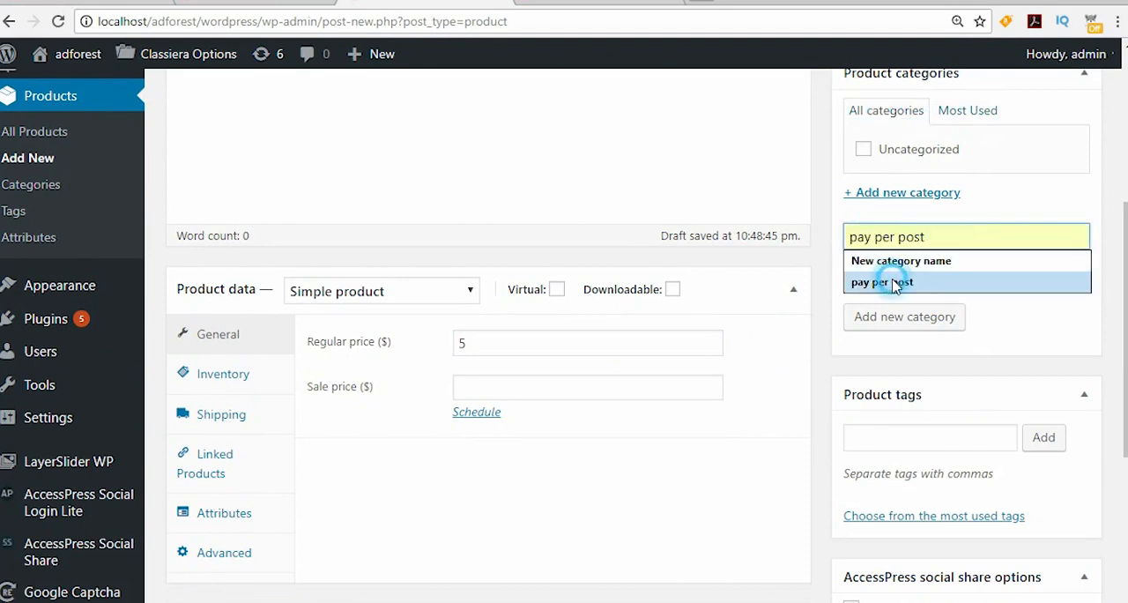
click(878, 321)
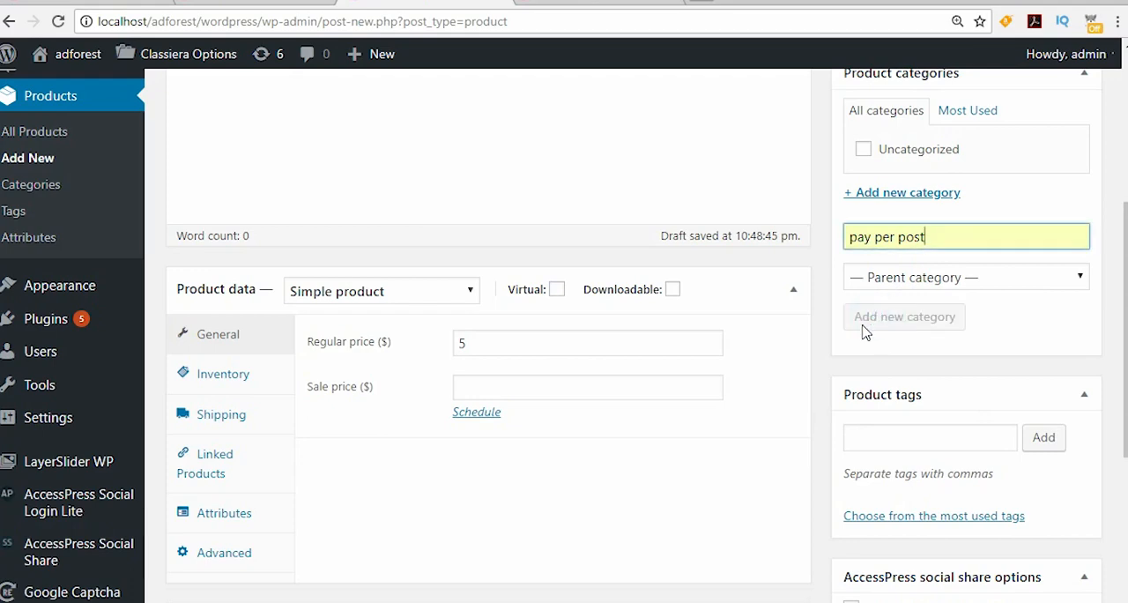
Step: Publish the jobs product
scroll(347, 525, down, 4)
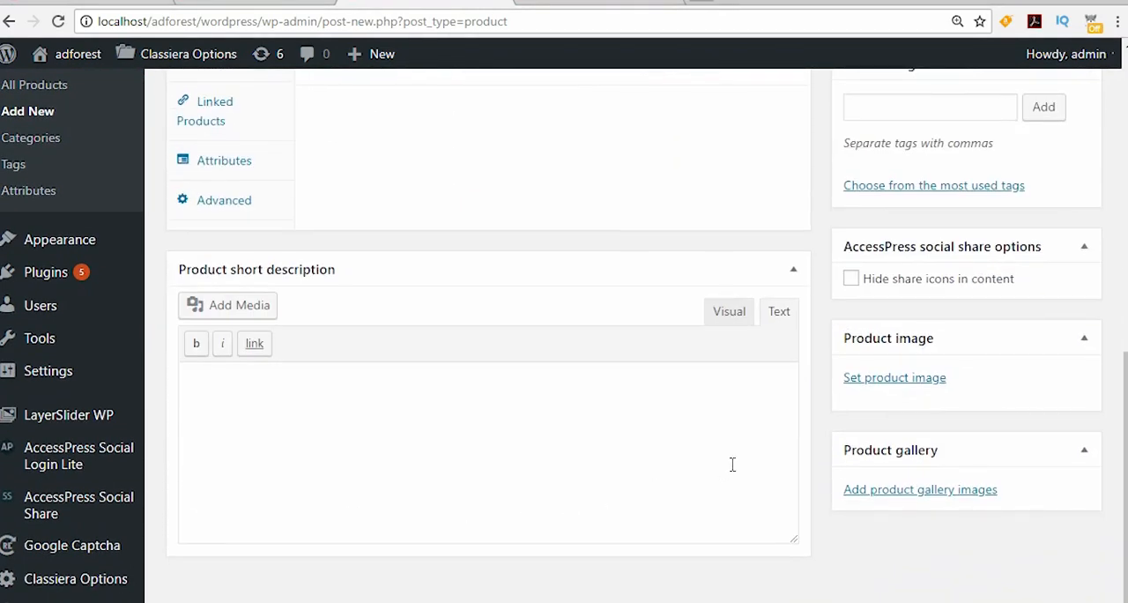
scroll(731, 464, up, 9)
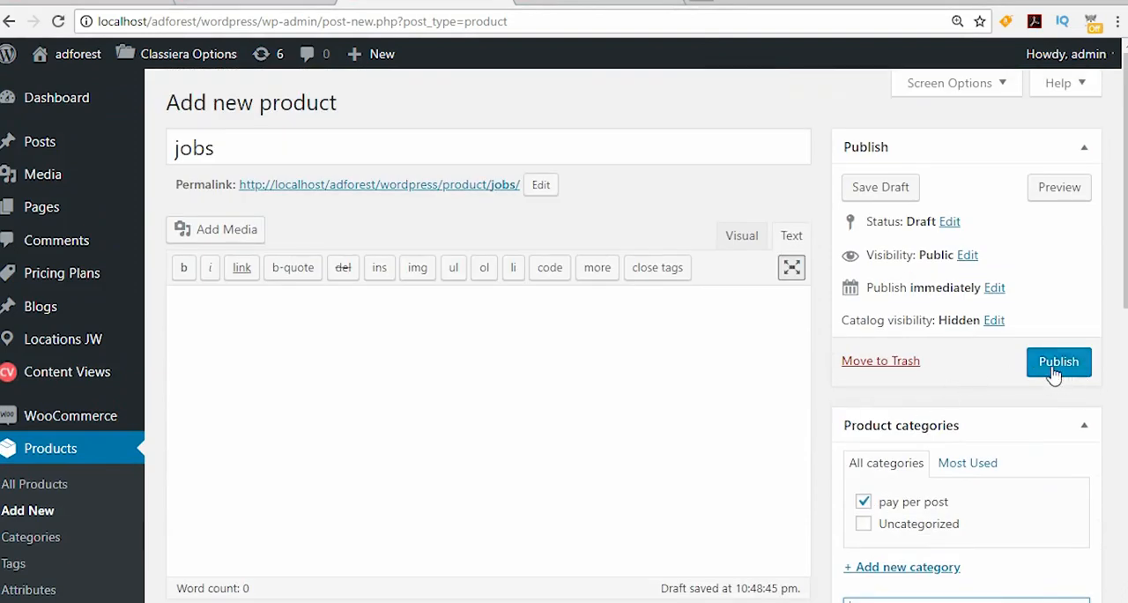
click(1053, 372)
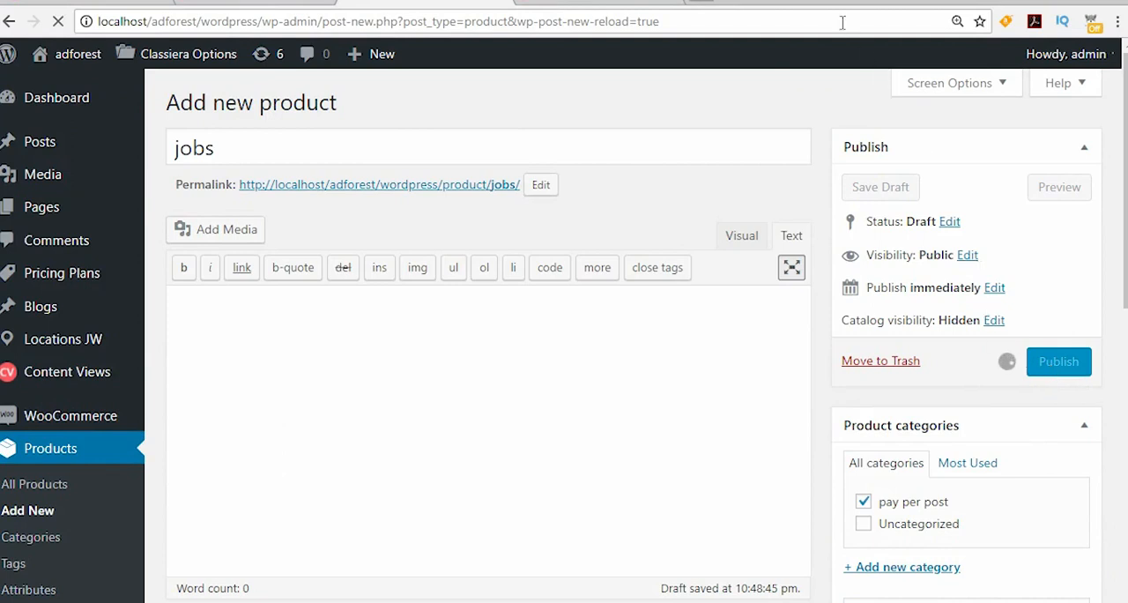
Step: Return to the Jobs category's edit page and check its WooCommerce product ID and days fields
click(582, 7)
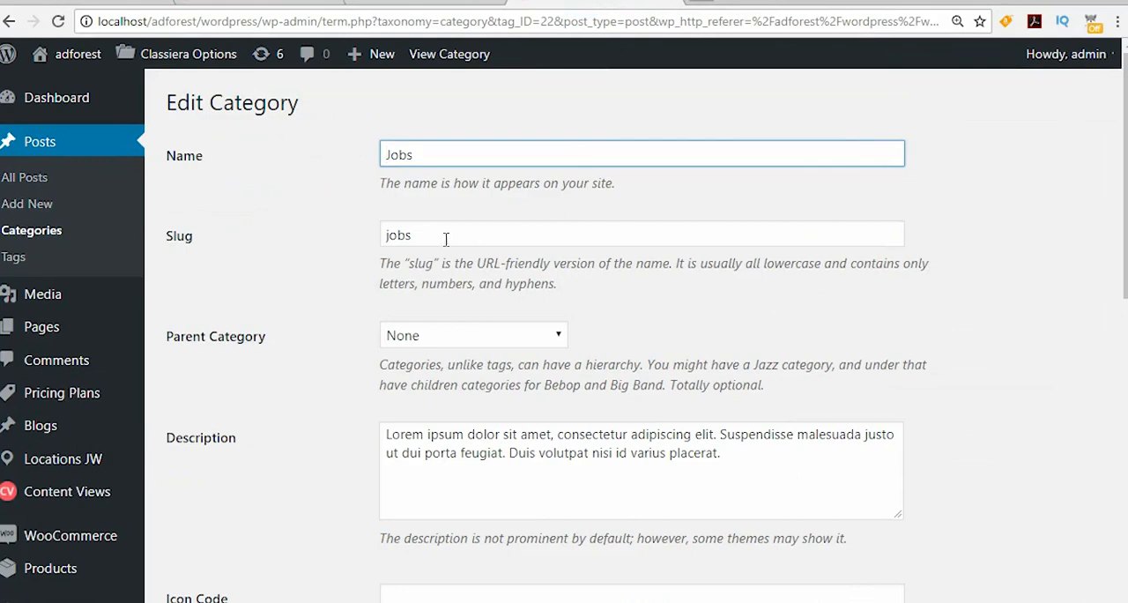
scroll(368, 491, down, 5)
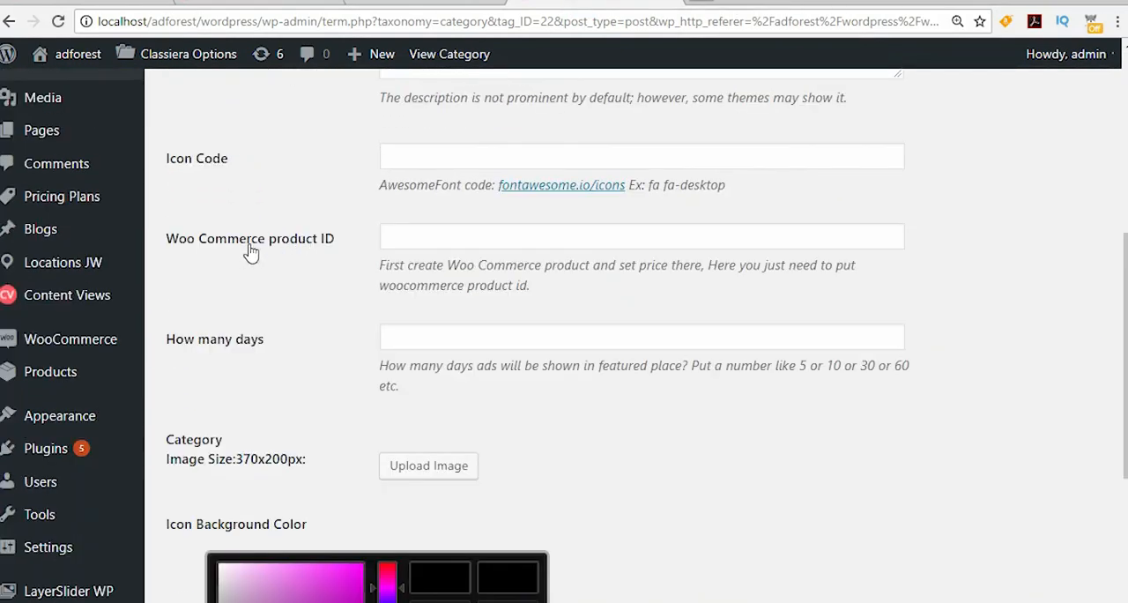
click(394, 236)
click(428, 337)
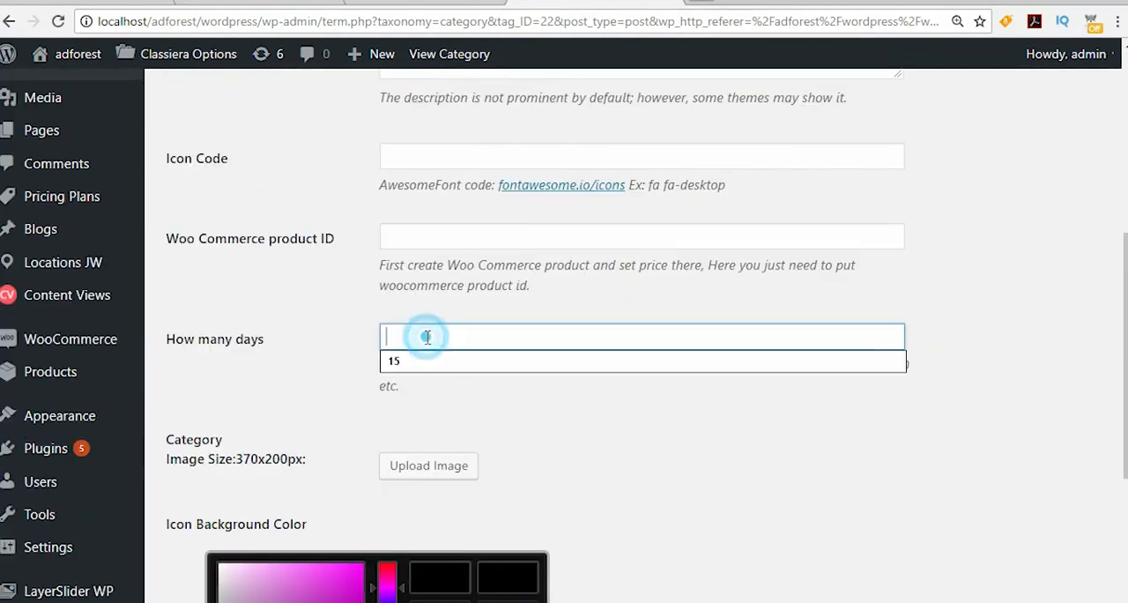
Step: Open the full list of WooCommerce products and copy the jobs product's ID, 664
click(470, 2)
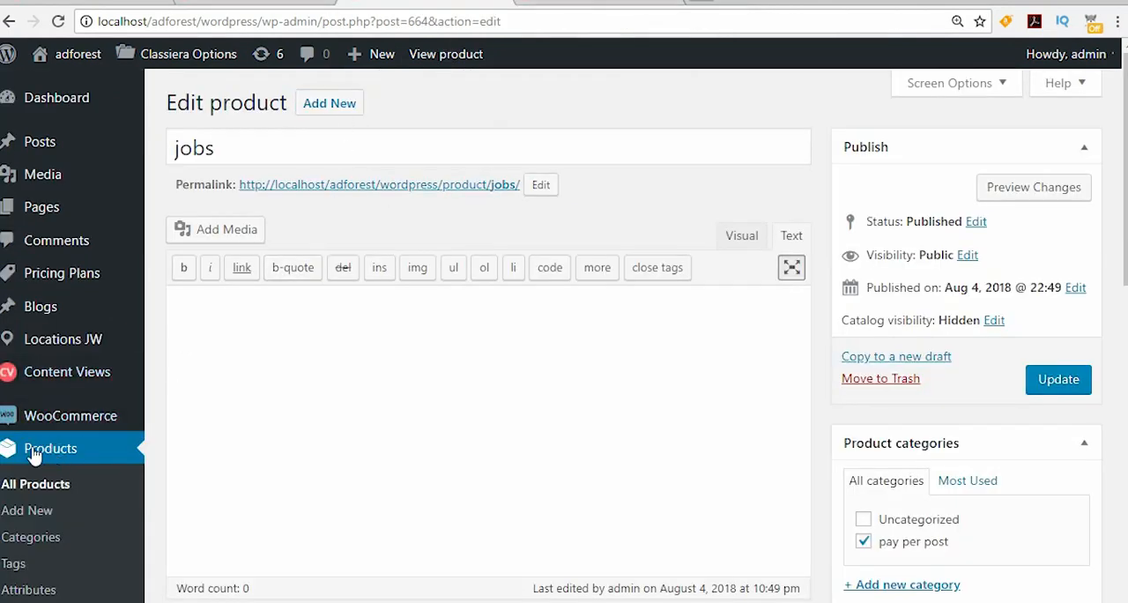
click(35, 490)
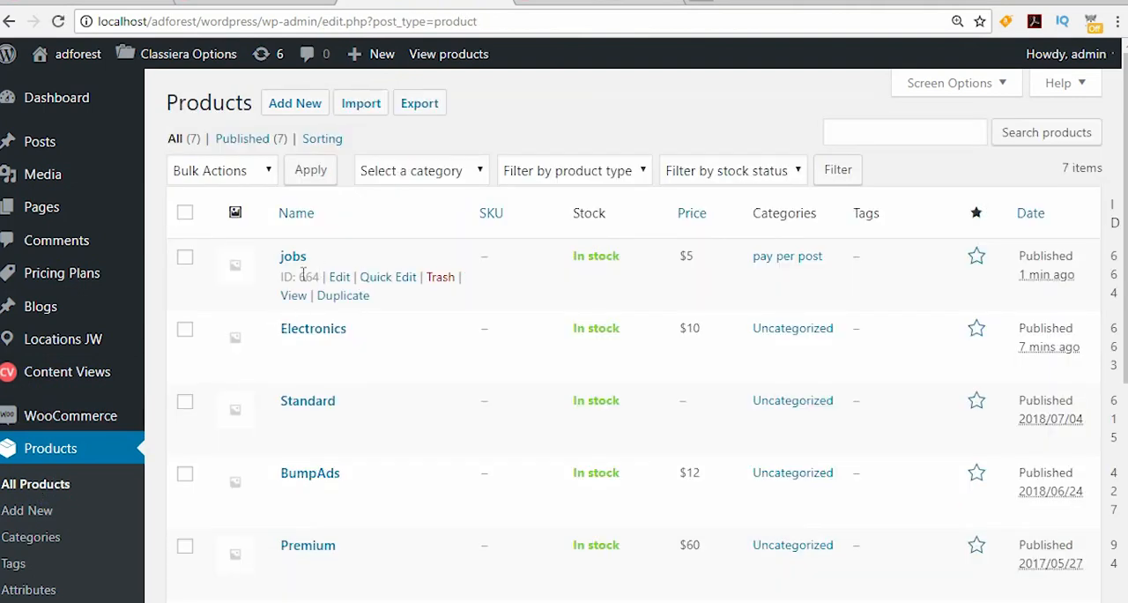
double_click(301, 277)
right_click(309, 281)
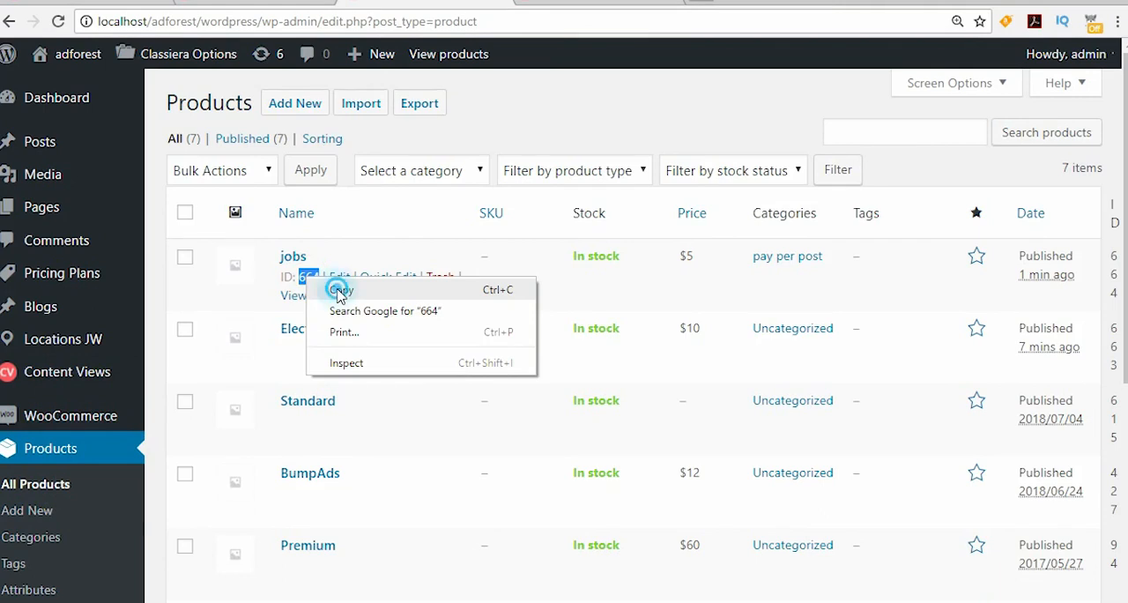
click(333, 290)
Step: Paste 664 as the WooCommerce product ID of the Jobs category
click(582, 3)
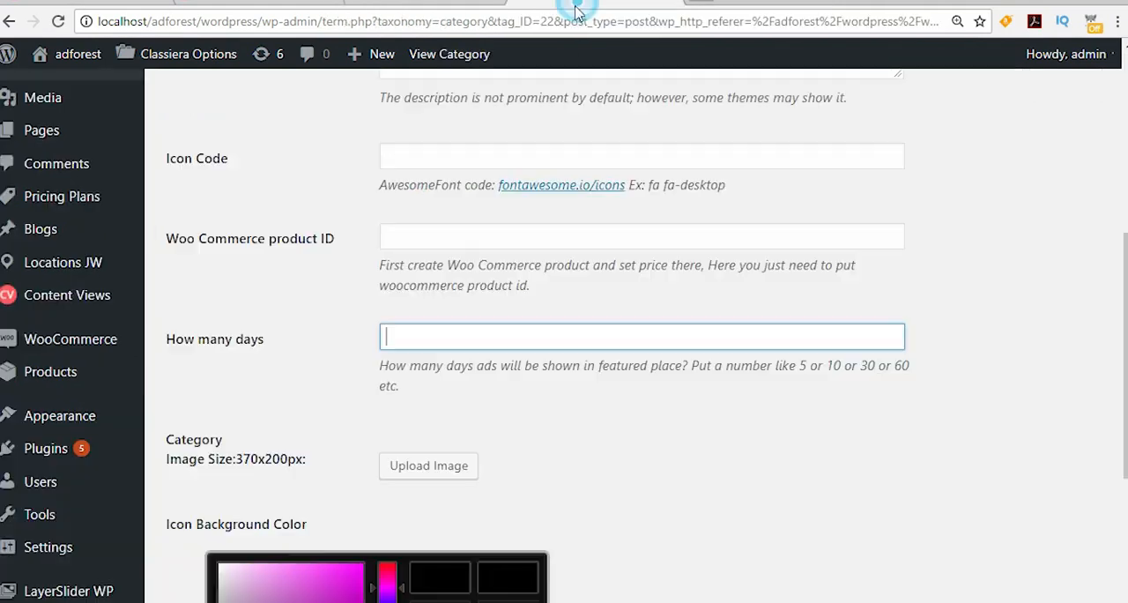
click(396, 234)
right_click(395, 234)
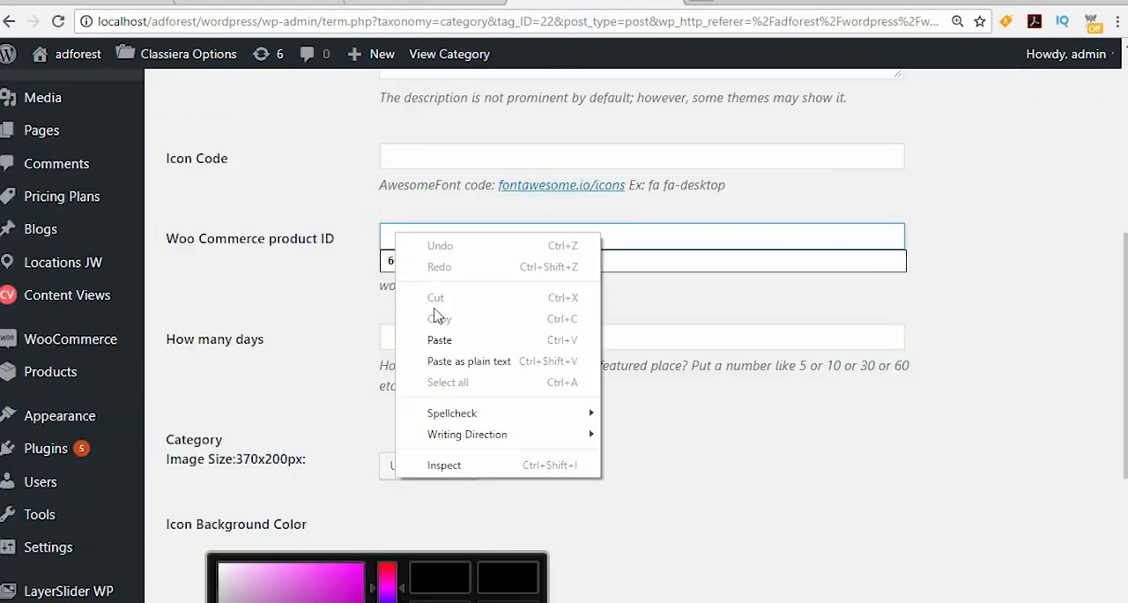
click(439, 341)
Step: Set the Jobs category's featured duration to 7 days and update the category
click(396, 335)
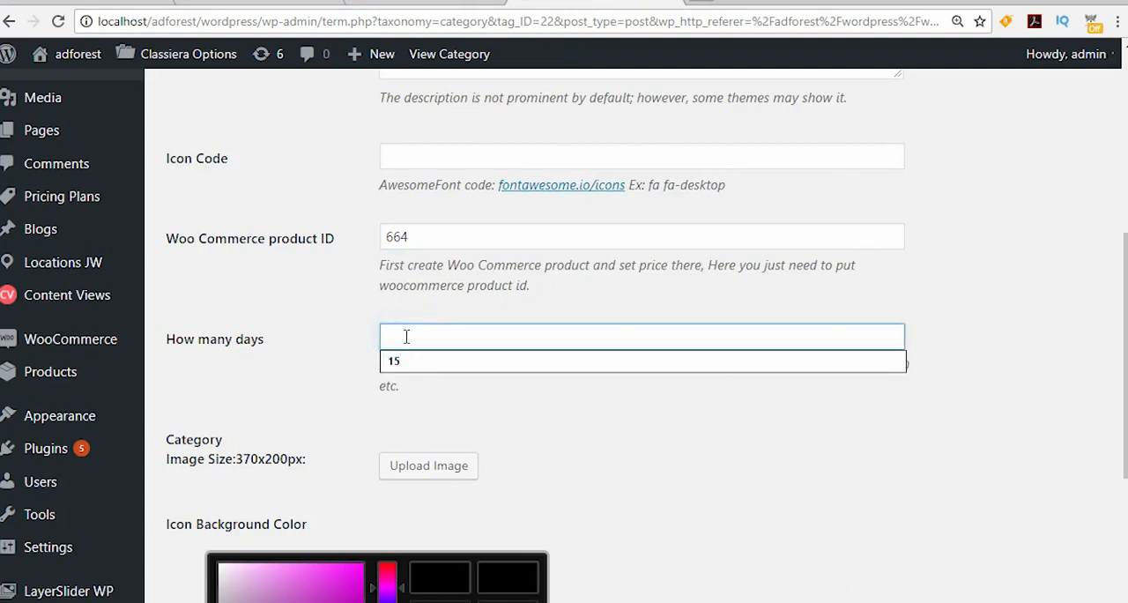
text(3)
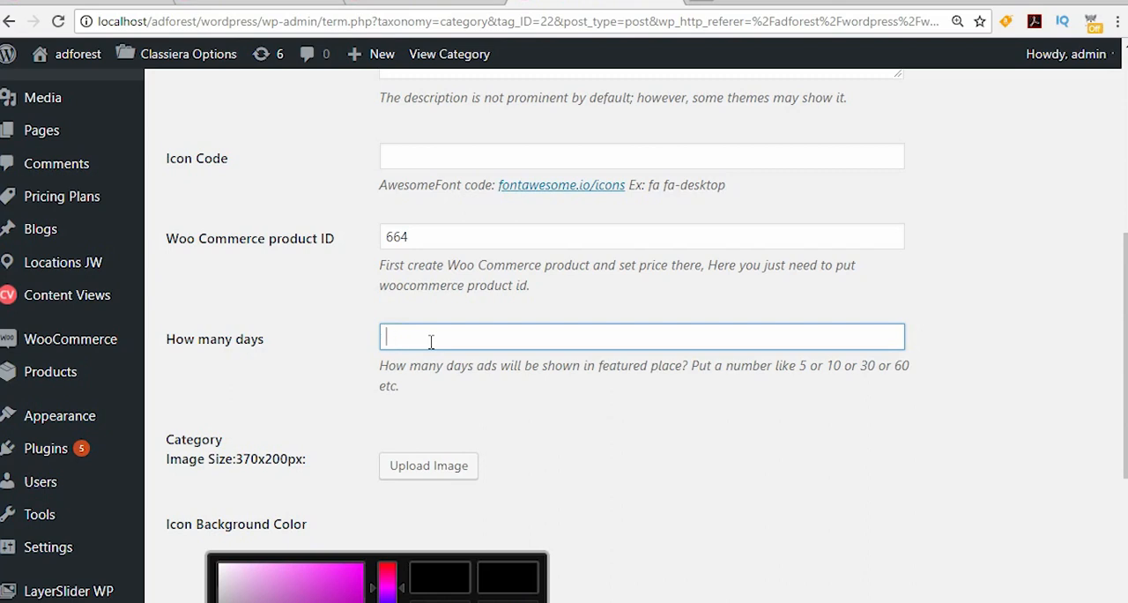
text(12)
key(BackSpace)
key(BackSpace)
text(7)
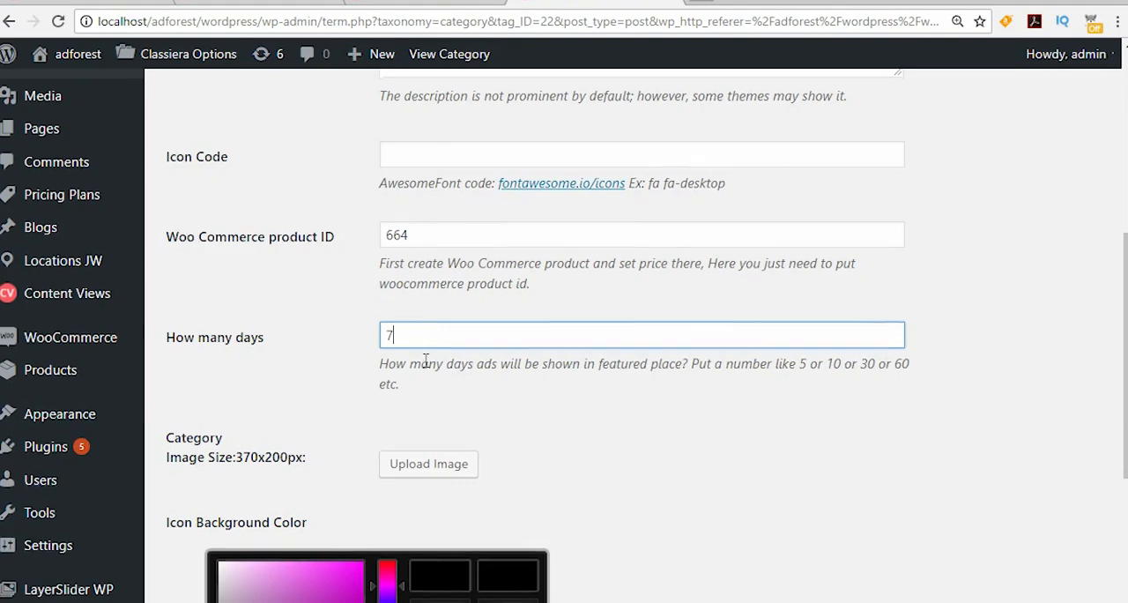
scroll(502, 361, down, 4)
click(206, 515)
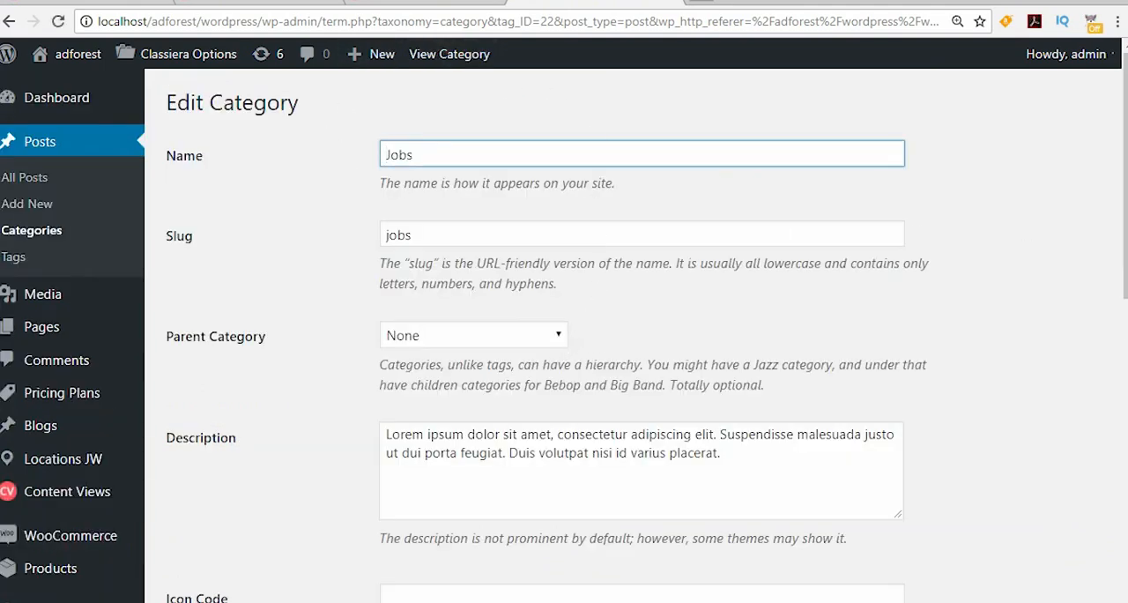
Step: Switch to the ad submission page in the other browser and choose the Jobs category for the new ad
key(alt+Tab)
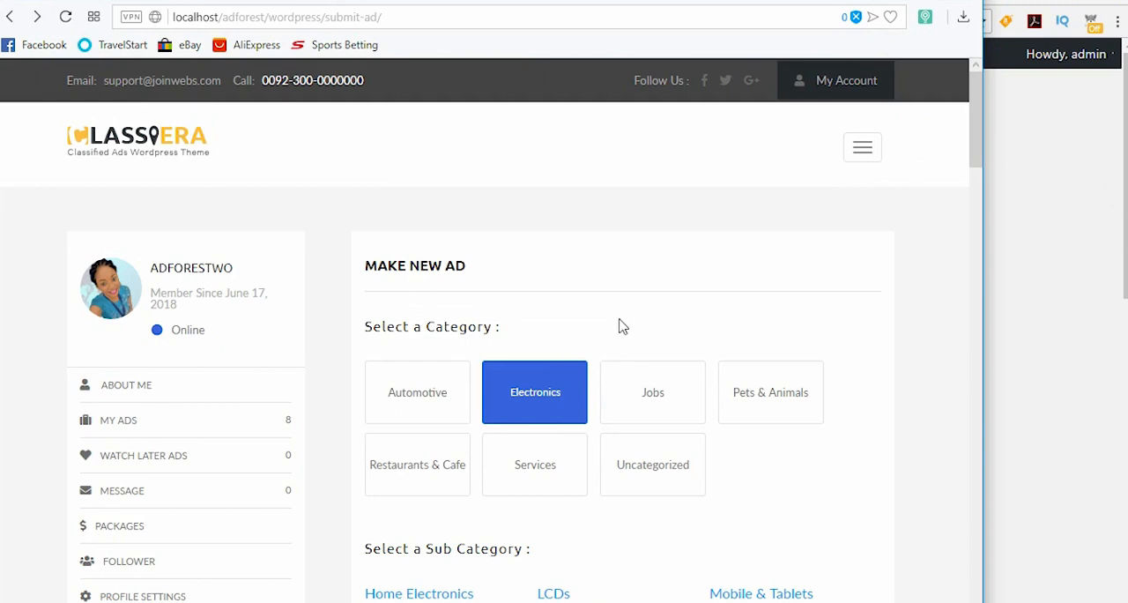
scroll(617, 327, down, 3)
scroll(624, 308, up, 3)
click(650, 391)
scroll(651, 396, down, 2)
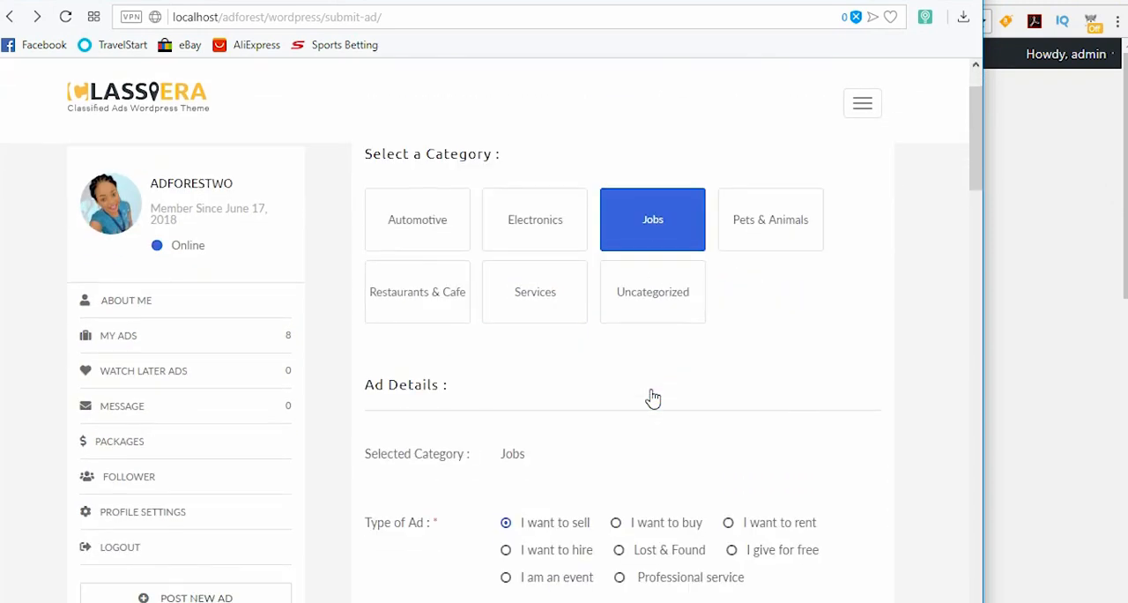
Step: Choose the $5 Featured Ad option as the new ad's post type
scroll(652, 398, down, 5)
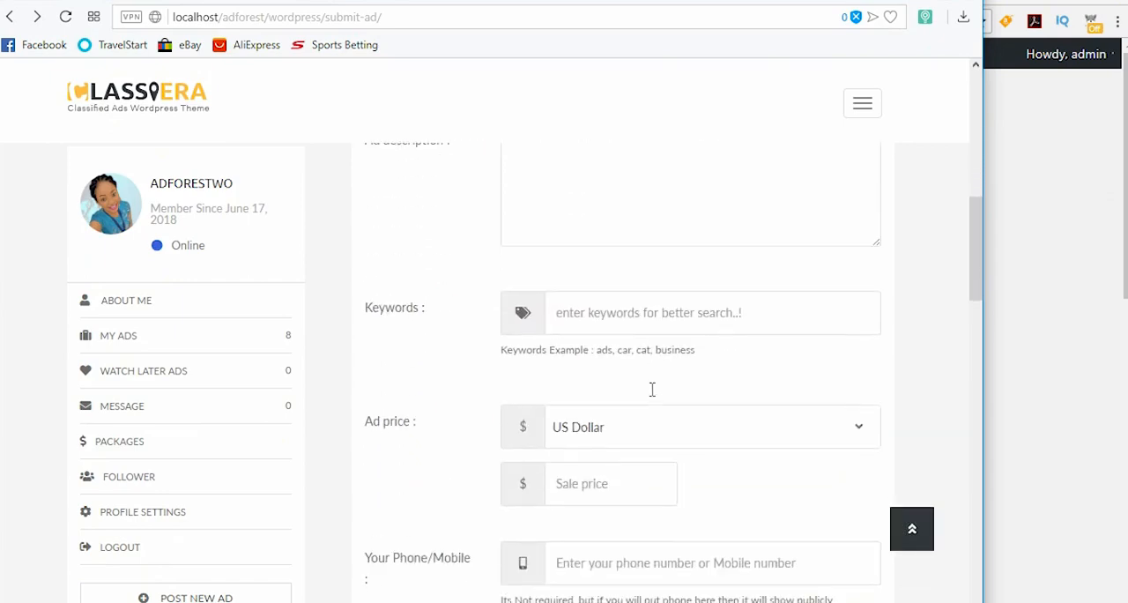
scroll(652, 389, down, 15)
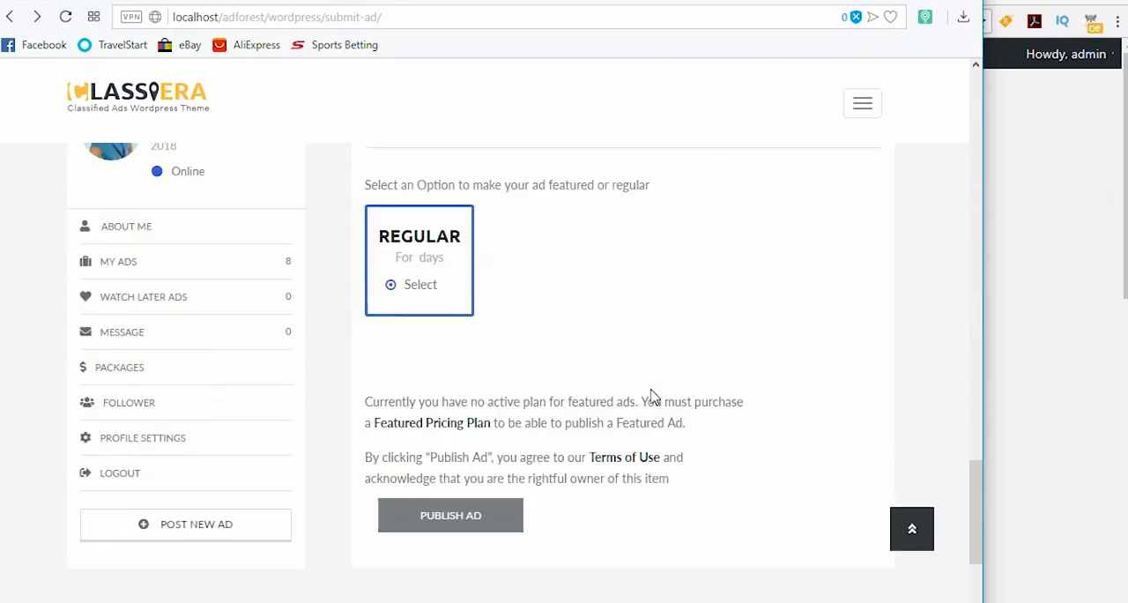
scroll(653, 397, up, 1)
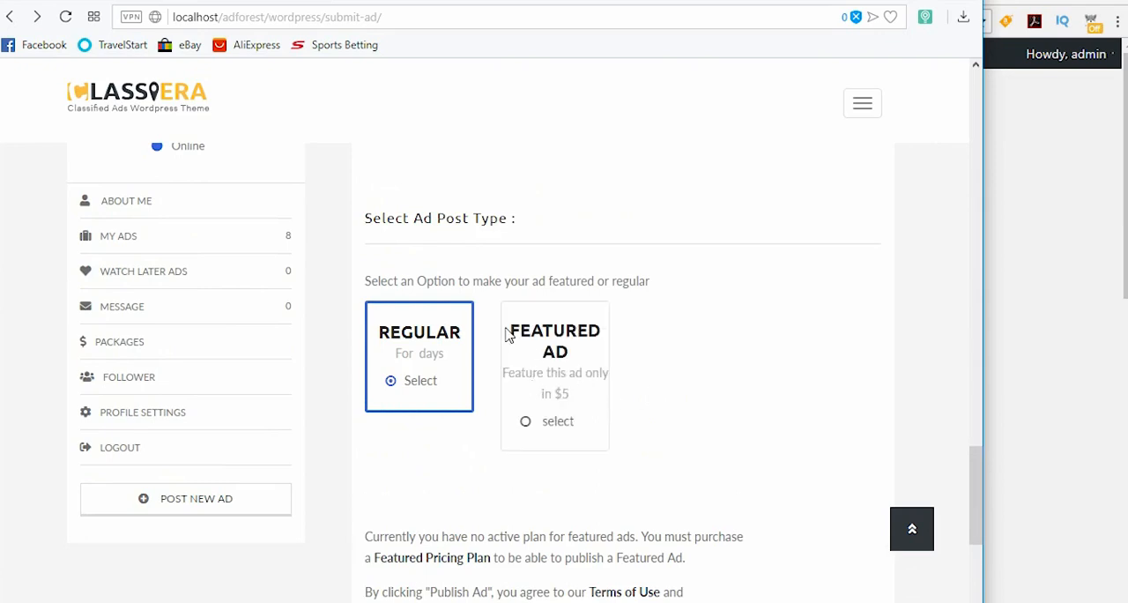
click(534, 339)
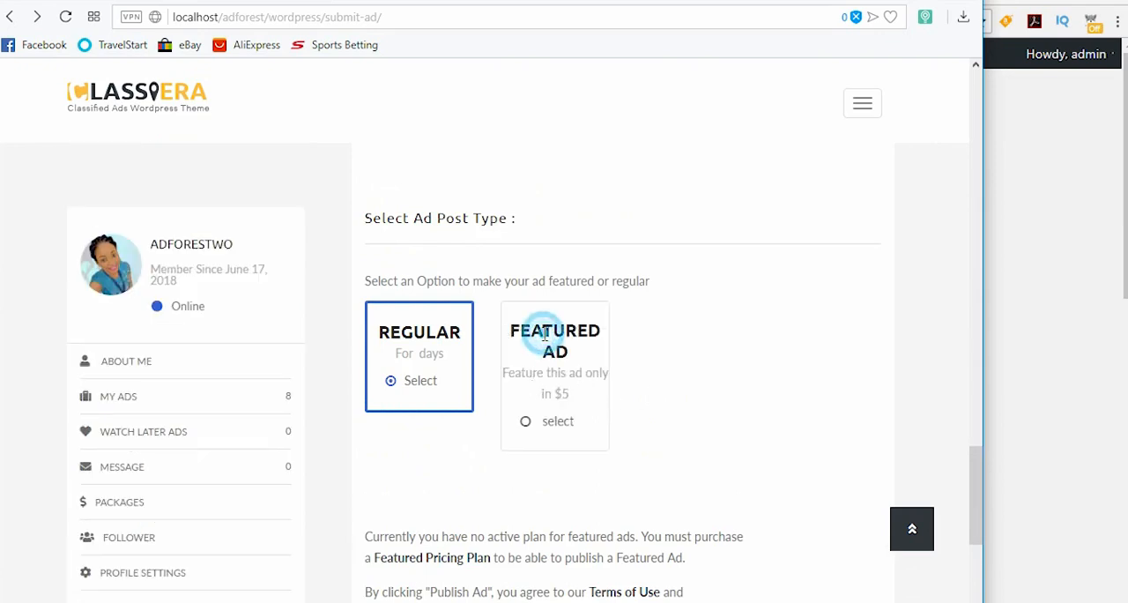
click(525, 421)
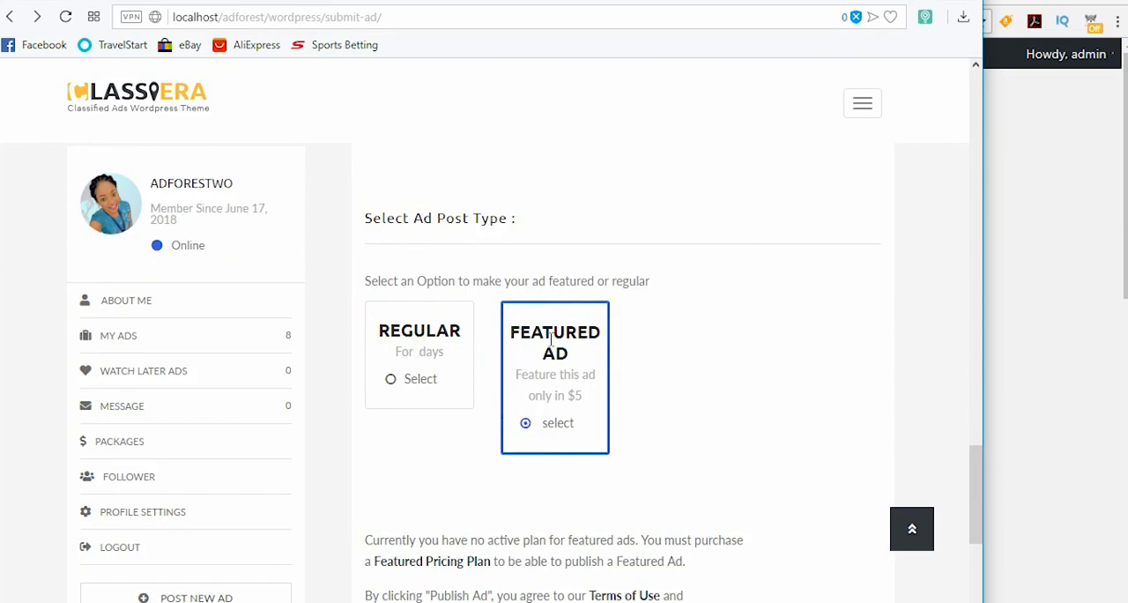
Step: Review the ad form from the Jobs category selection down to the publishing section
scroll(814, 381, up, 15)
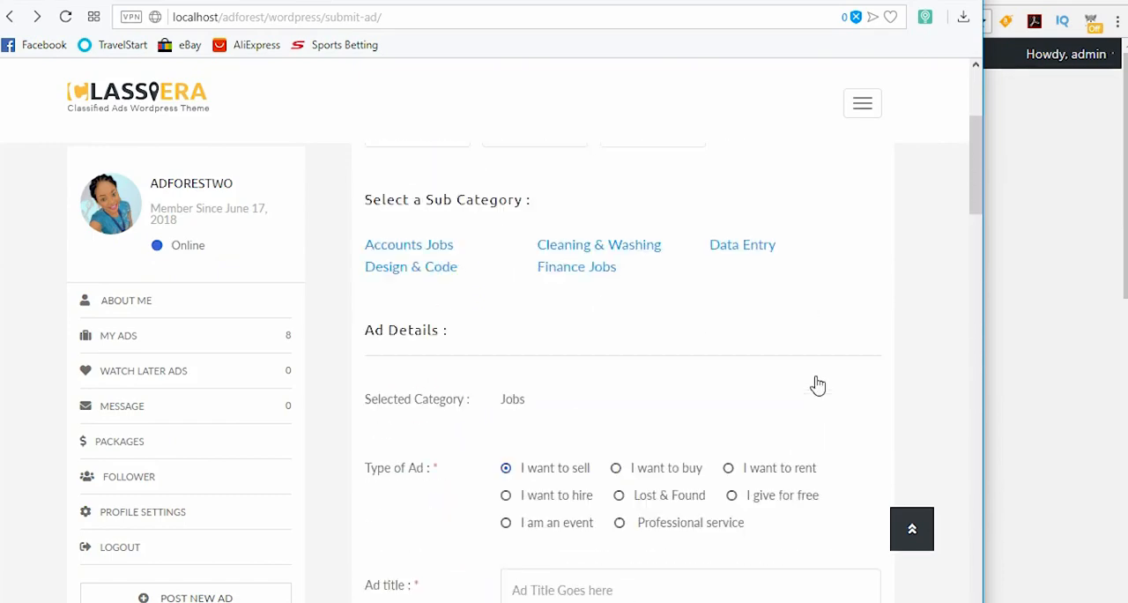
scroll(818, 385, up, 4)
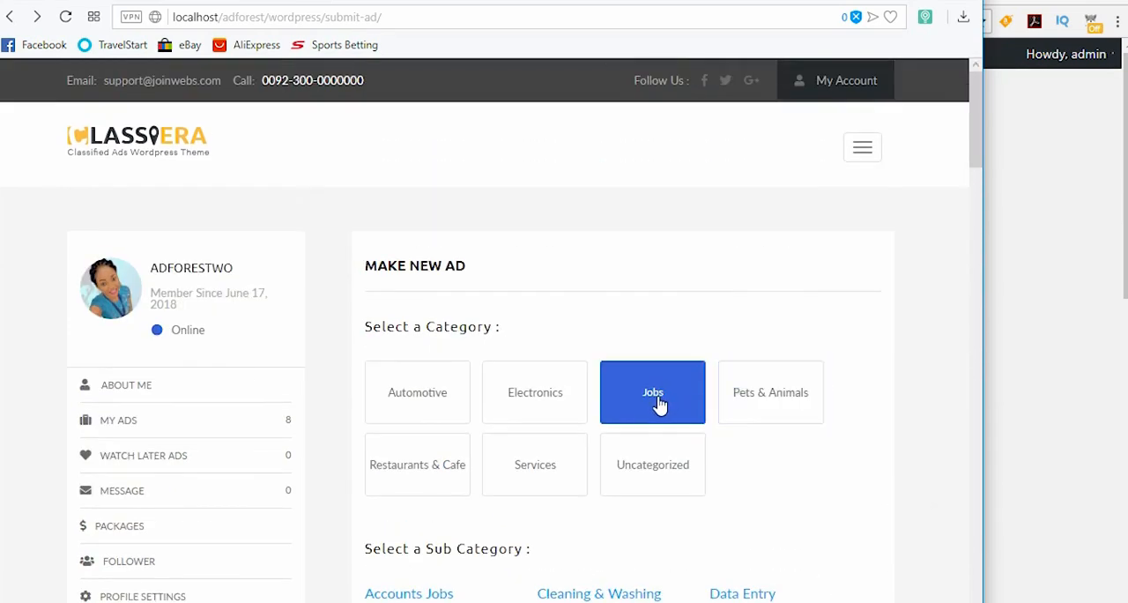
scroll(658, 404, down, 10)
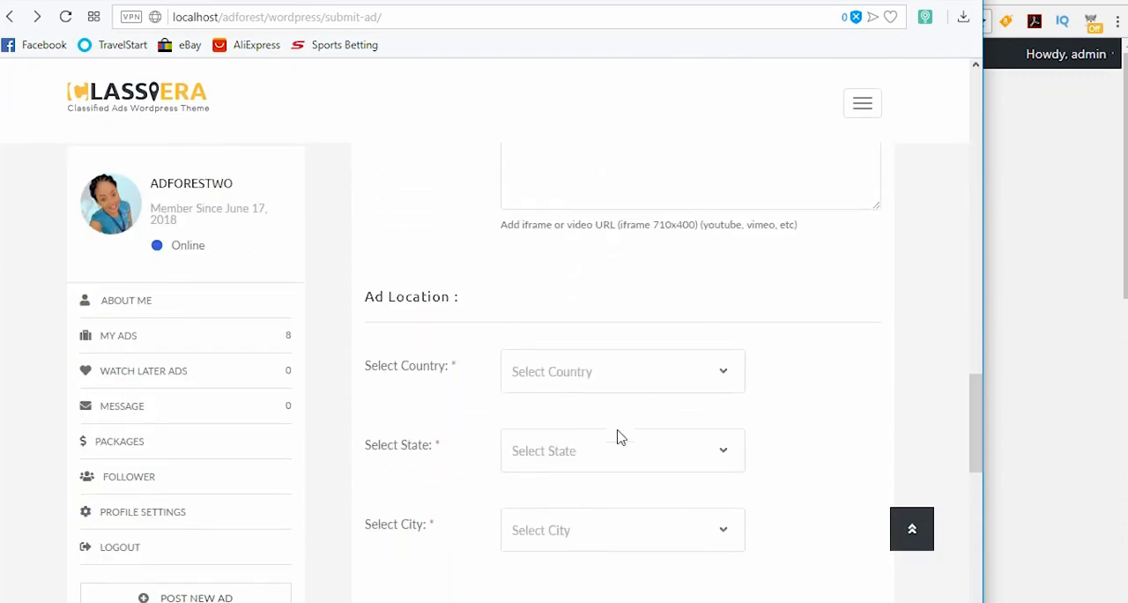
scroll(617, 437, down, 8)
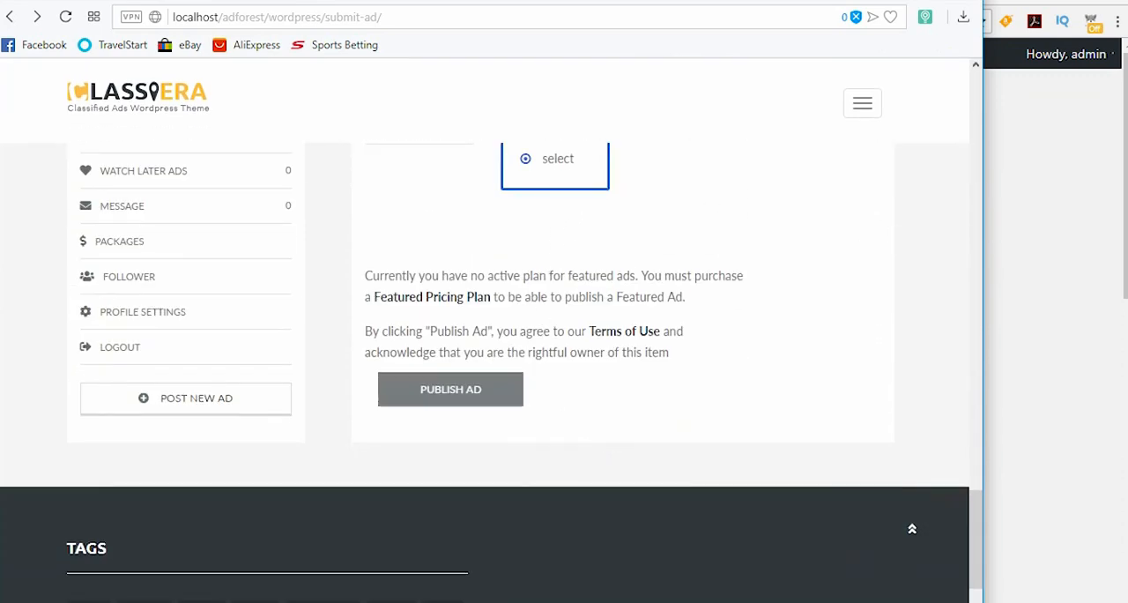
Step: Switch to the Word document on ways the admin can make money, maximize its window and show its heading
key(alt+Tab)
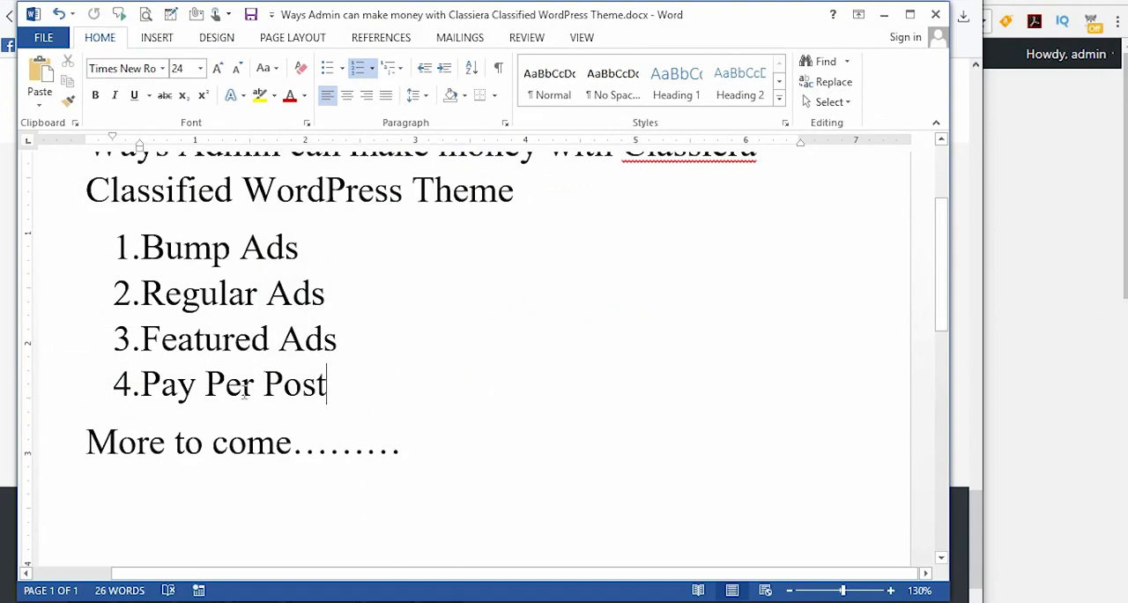
click(909, 15)
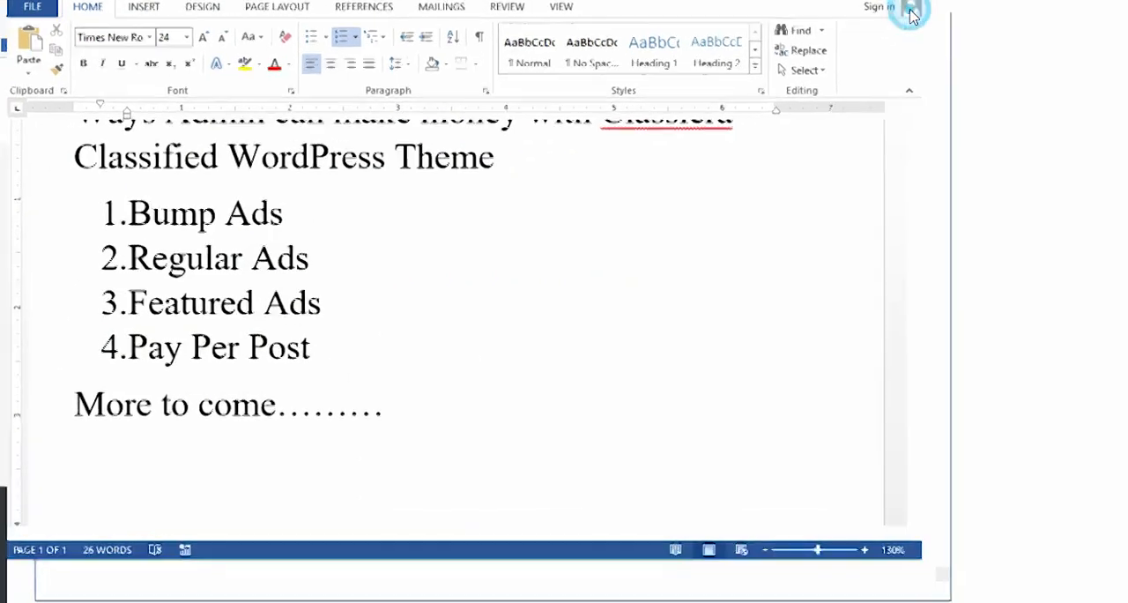
scroll(774, 156, up, 2)
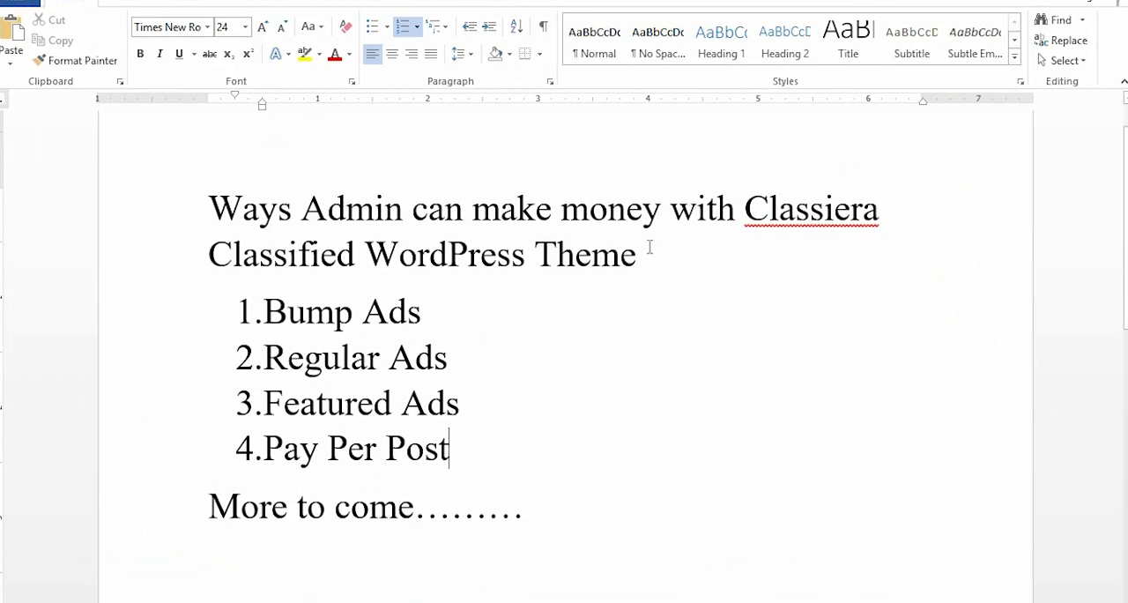
Step: Highlight the four listed earning methods, Bump Ads to Pay Per Post, and separately the "More to come" line
drag(461, 456, 260, 313)
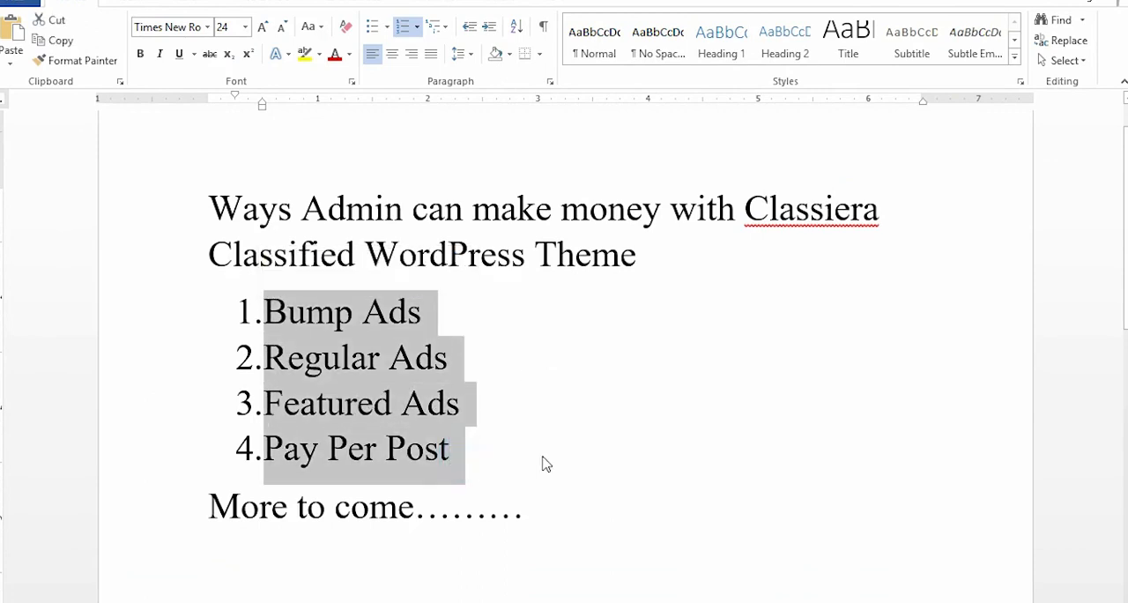
click(449, 466)
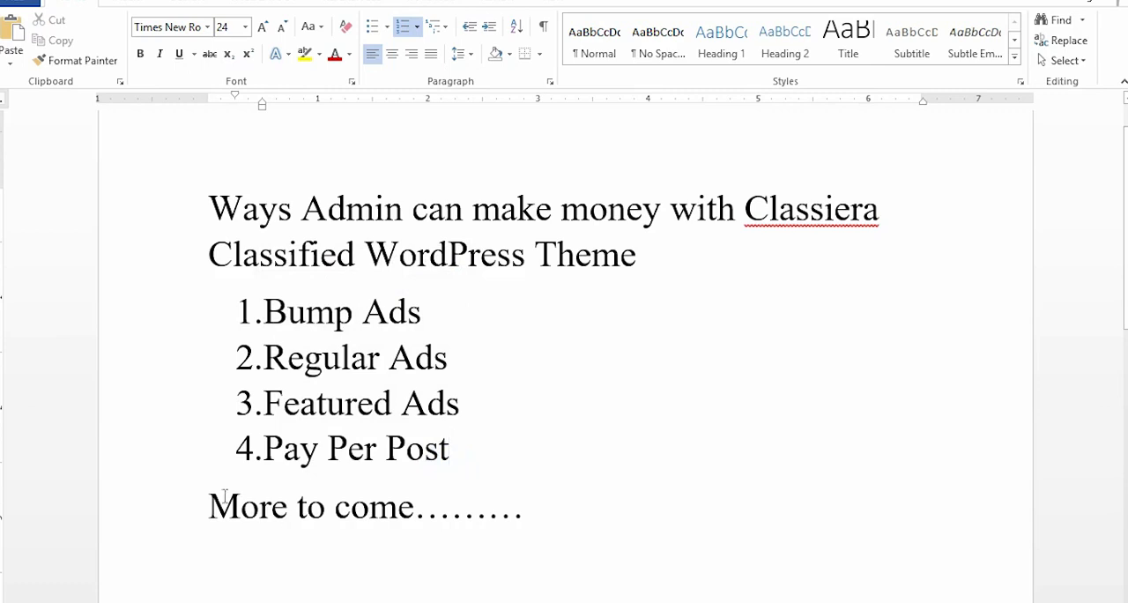
drag(214, 499, 439, 518)
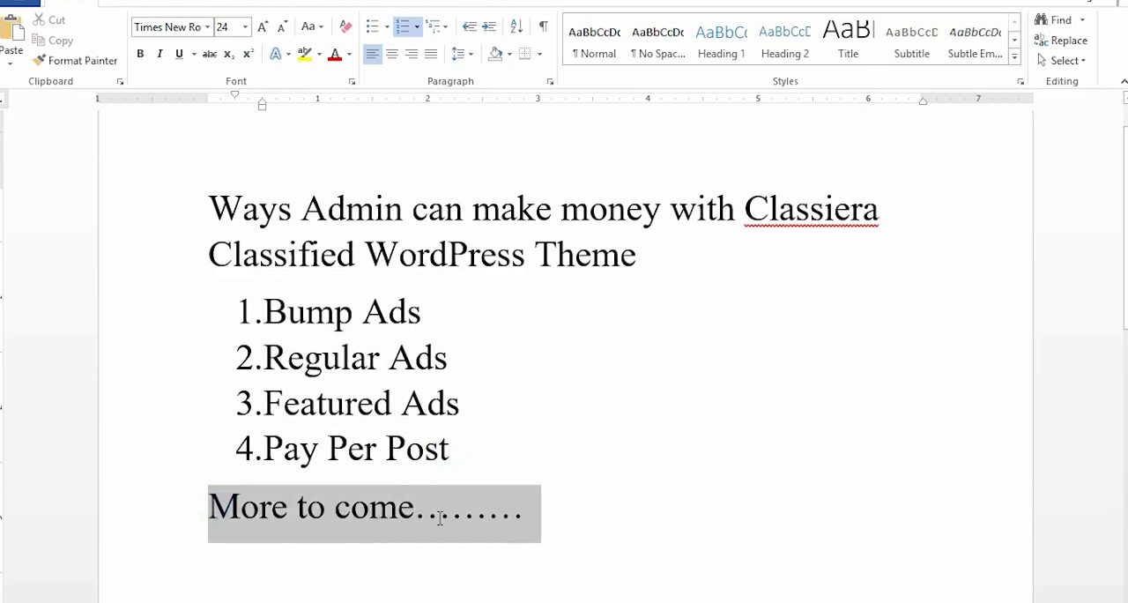